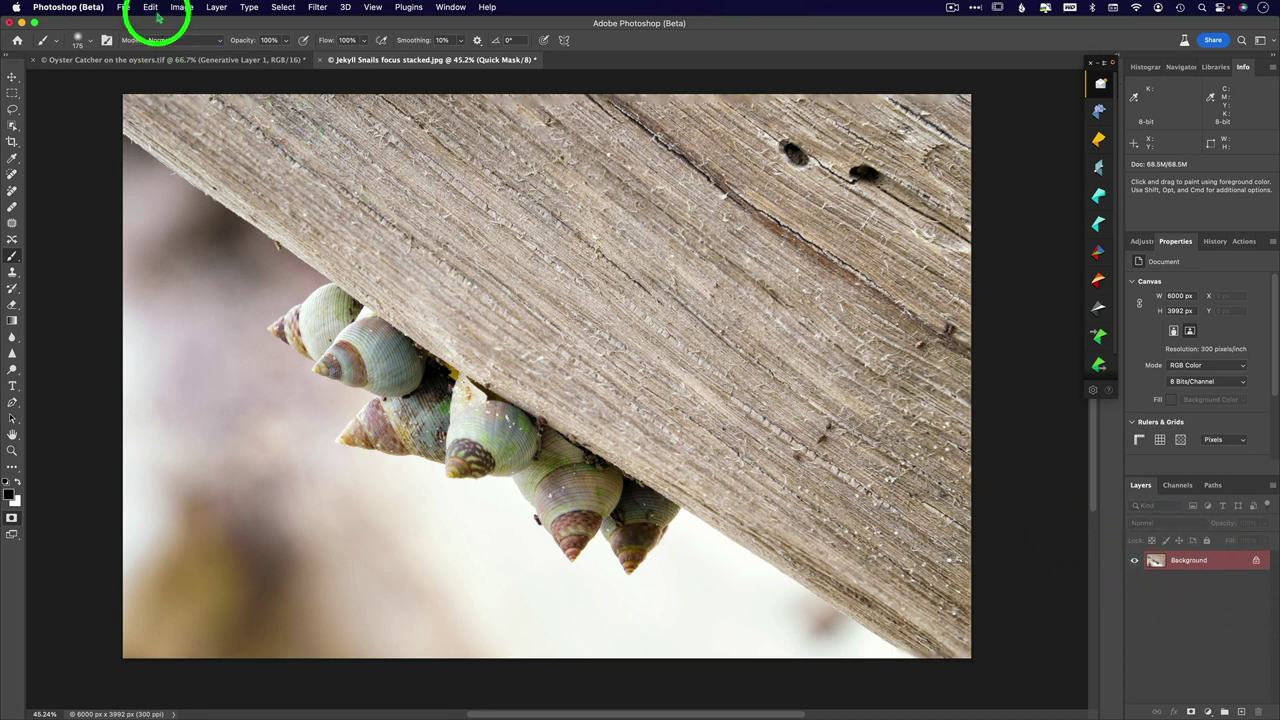
Step: Pick the second oil painting variation and paint its layer mask to reveal the oystercatcher's leg
click(1190, 393)
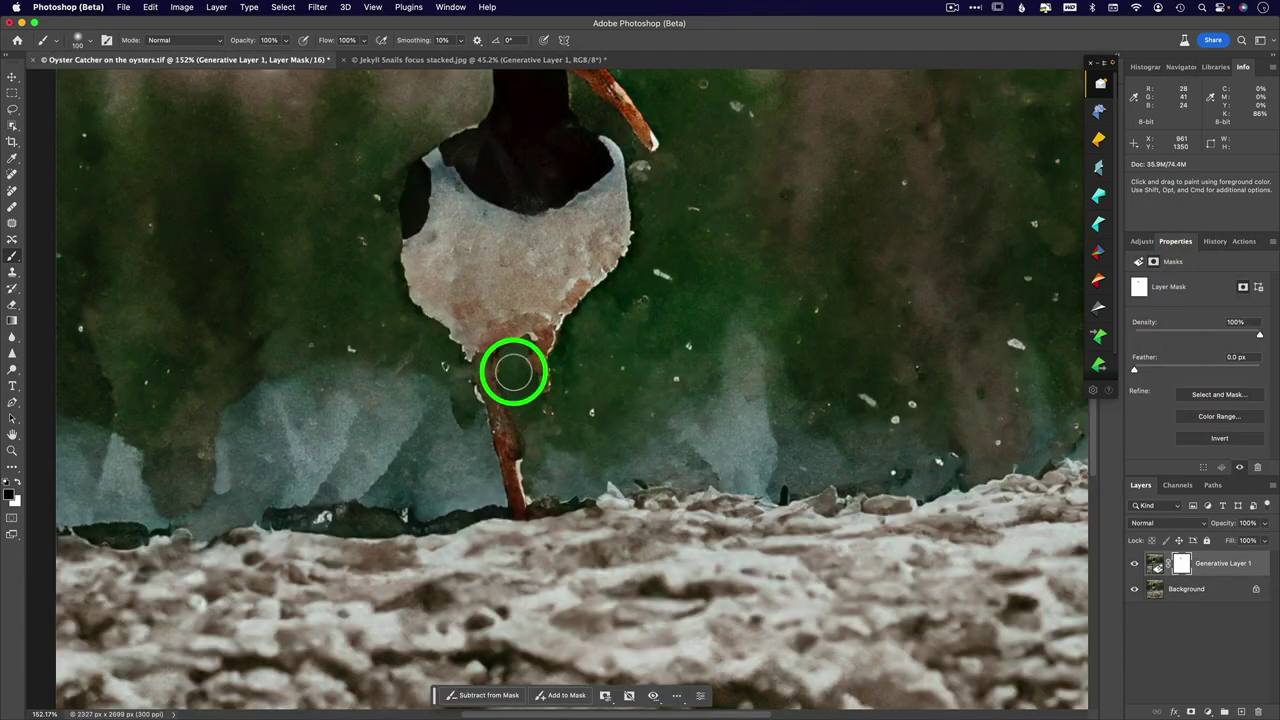
mouse_move(537, 375)
mouse_down()
mouse_move(539, 448)
mouse_move(521, 454)
mouse_move(546, 461)
mouse_move(534, 483)
mouse_move(582, 430)
mouse_move(548, 494)
mouse_move(524, 473)
mouse_move(527, 506)
mouse_move(510, 460)
mouse_up()
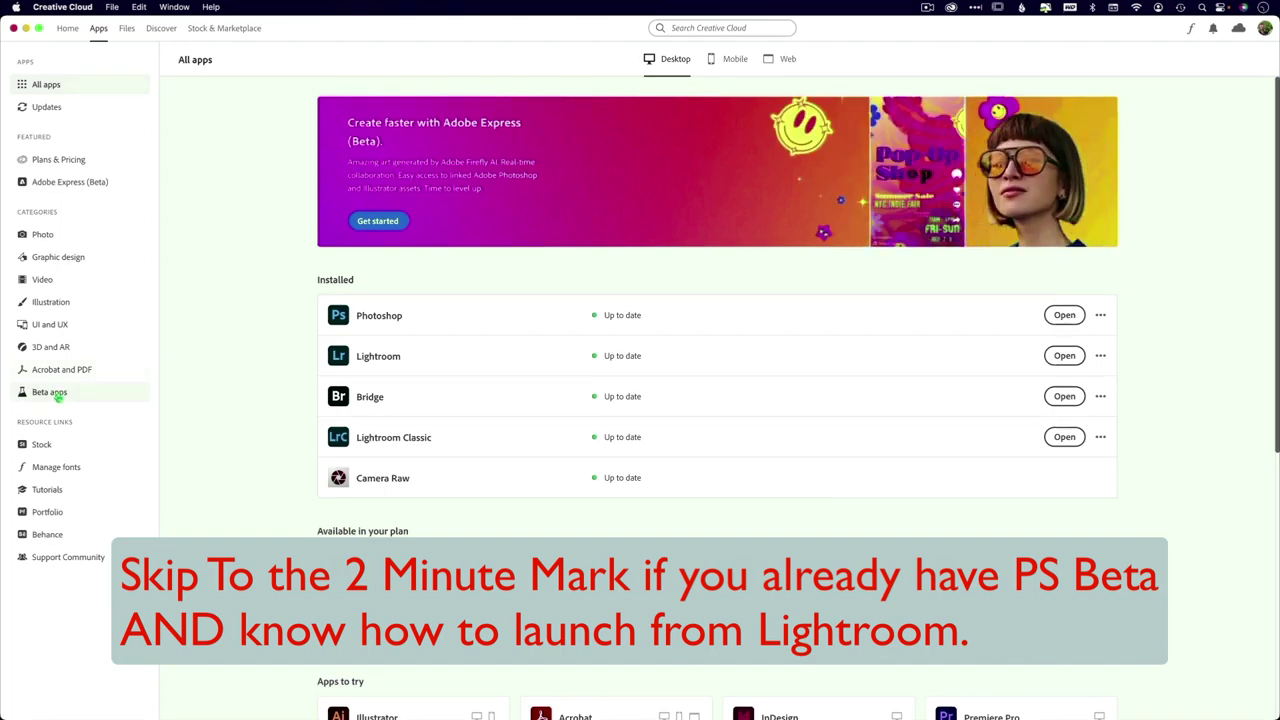
Step: Launch Photoshop (Beta) from Beta apps, maximize its window, then start Lightroom Classic
click(59, 394)
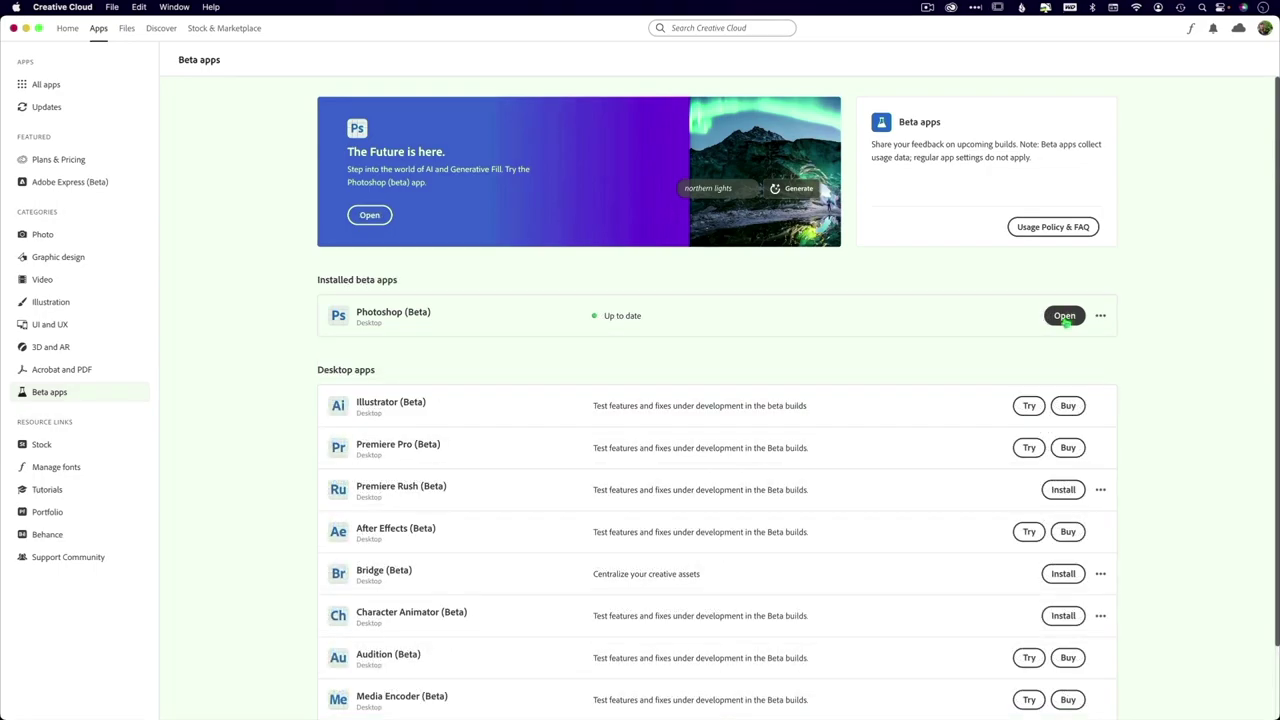
click(1065, 316)
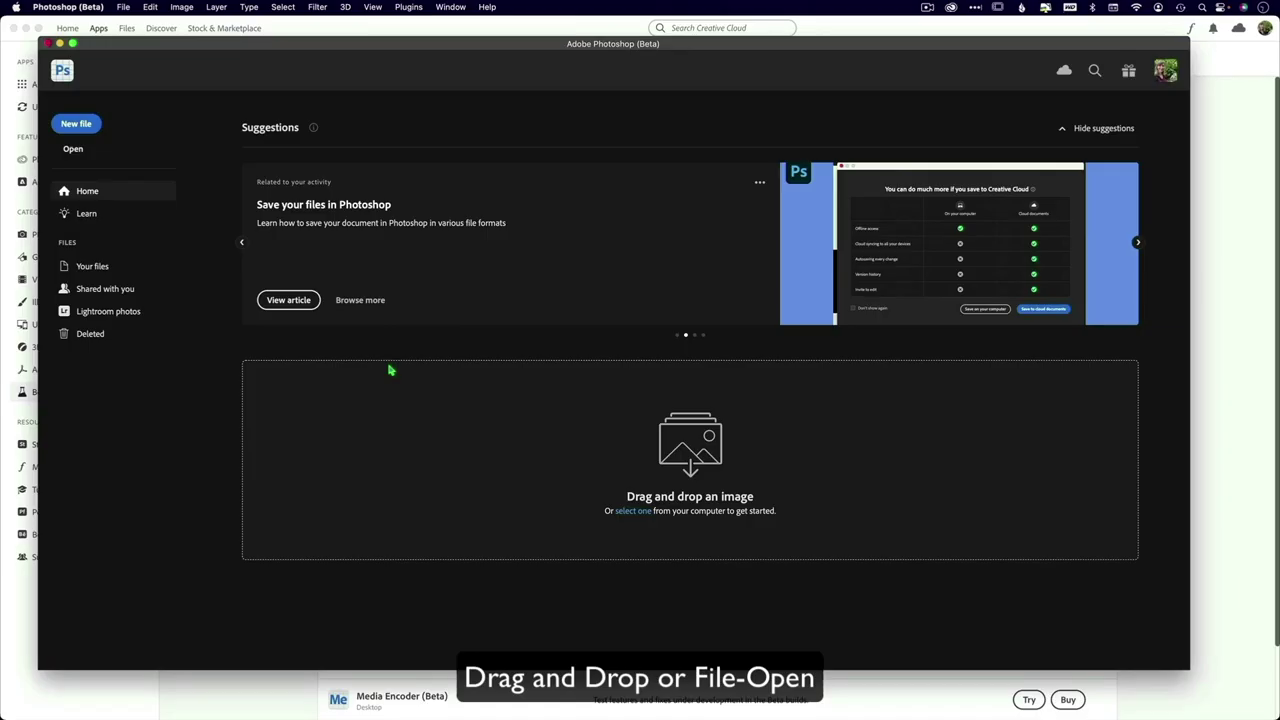
click(72, 45)
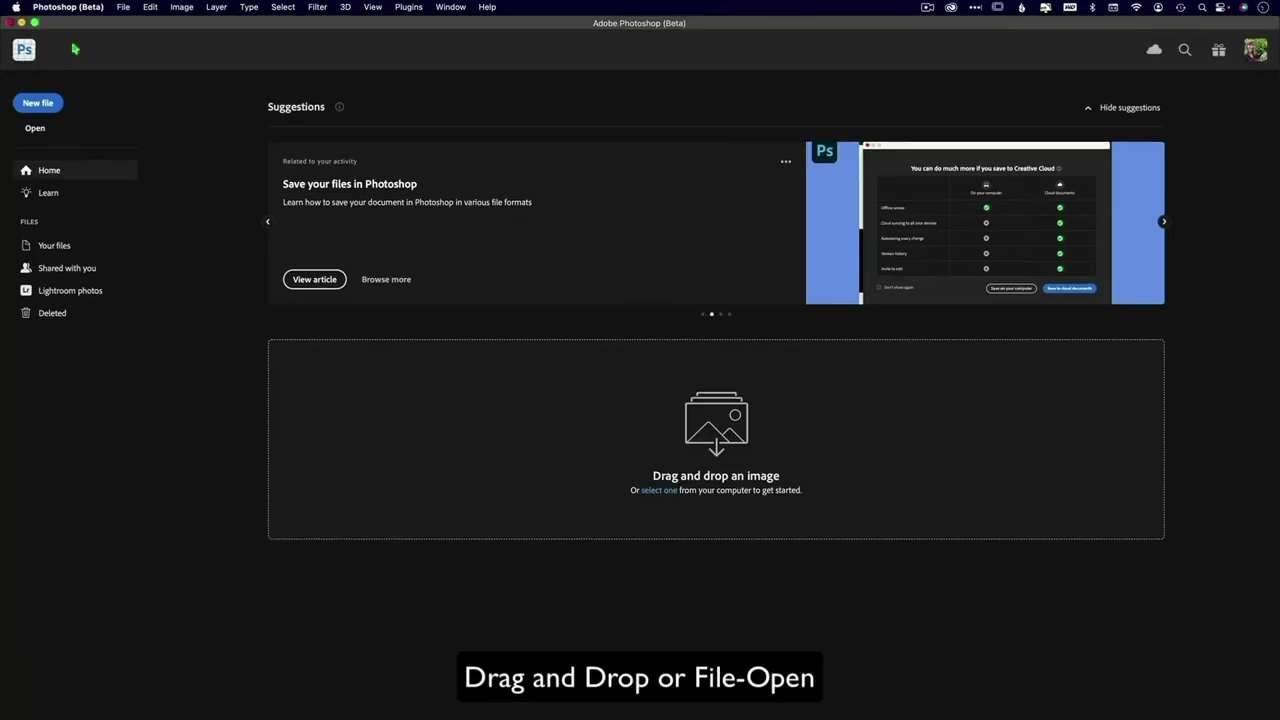
mouse_move(495, 713)
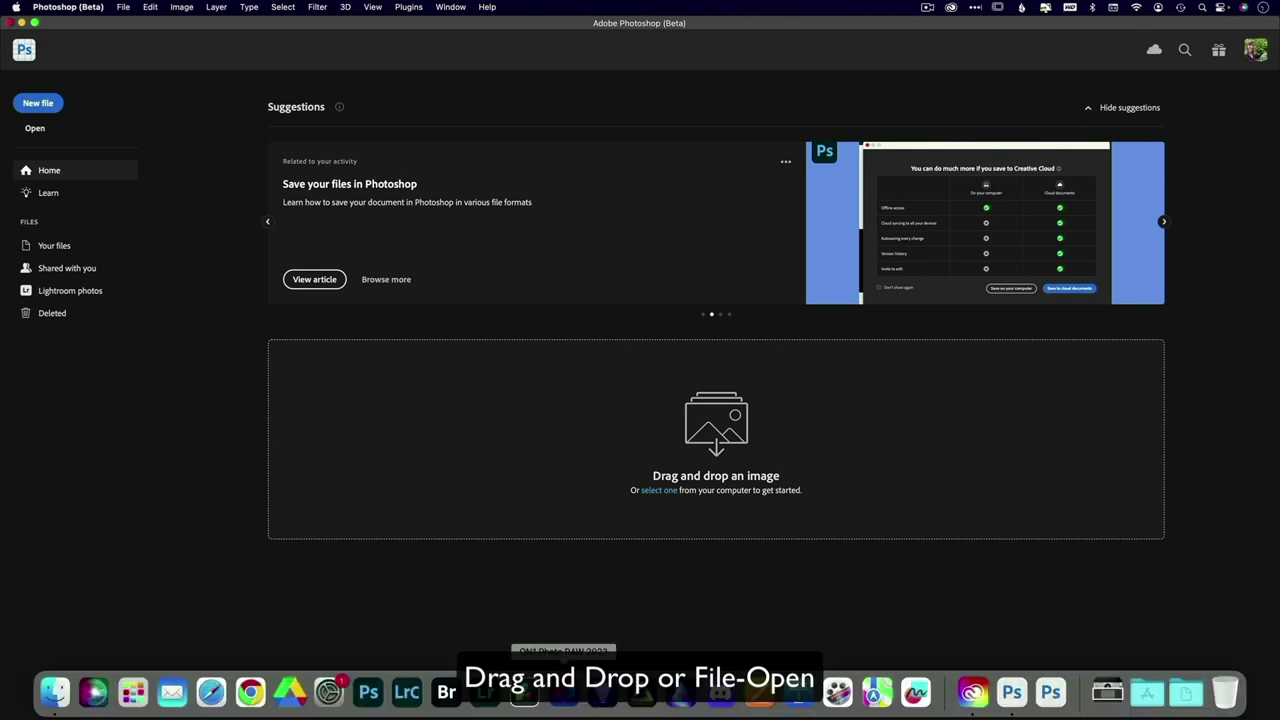
click(408, 700)
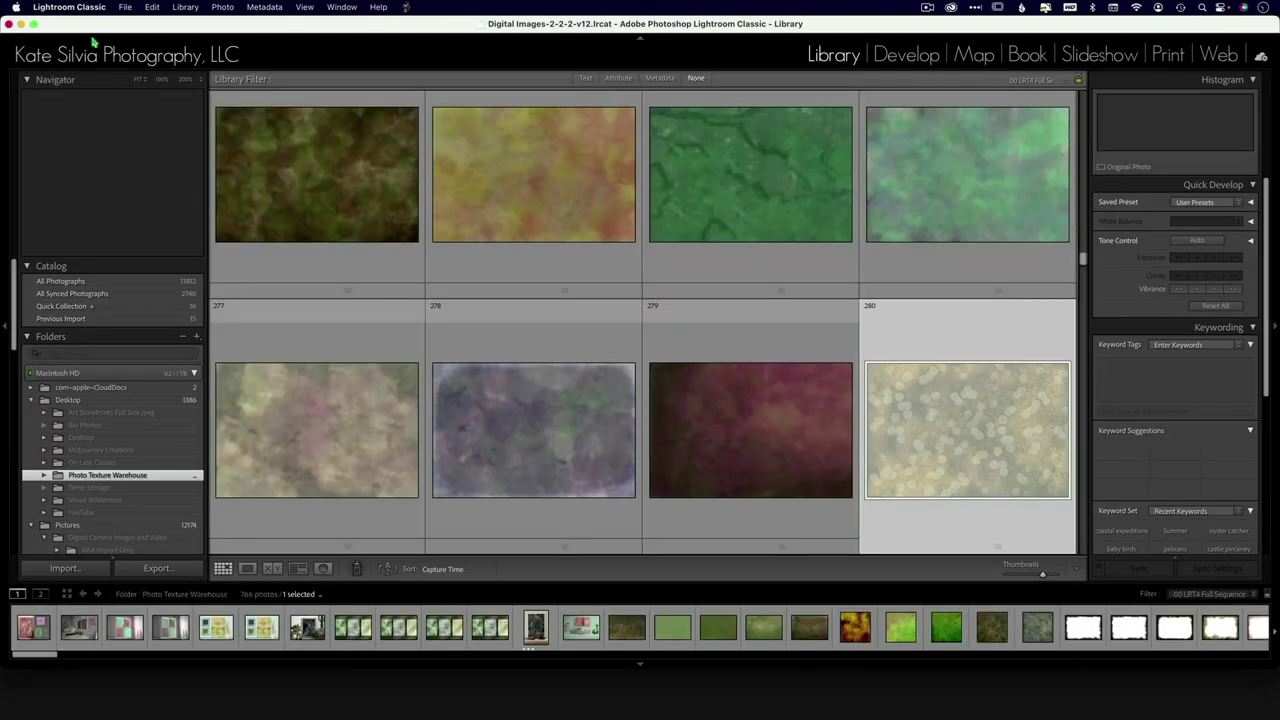
Step: In Preferences, set the External Editing Photoshop version to Adobe Photoshop (Beta)
click(69, 7)
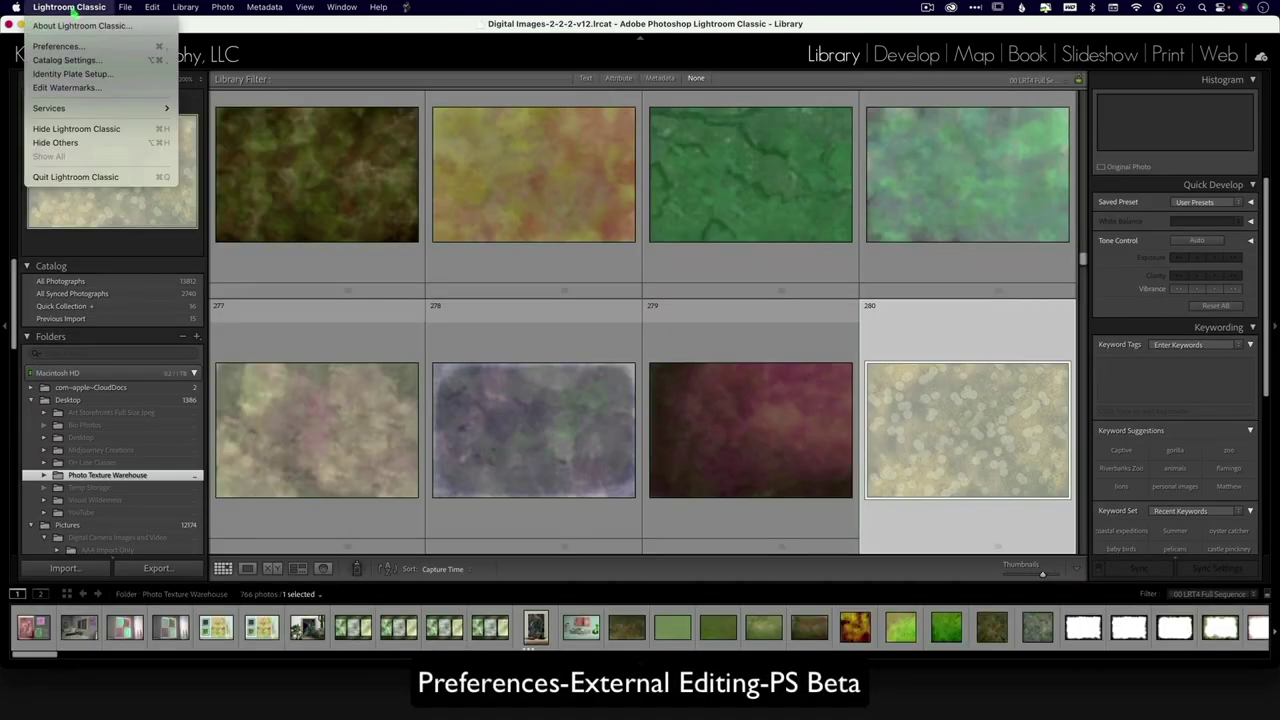
click(75, 47)
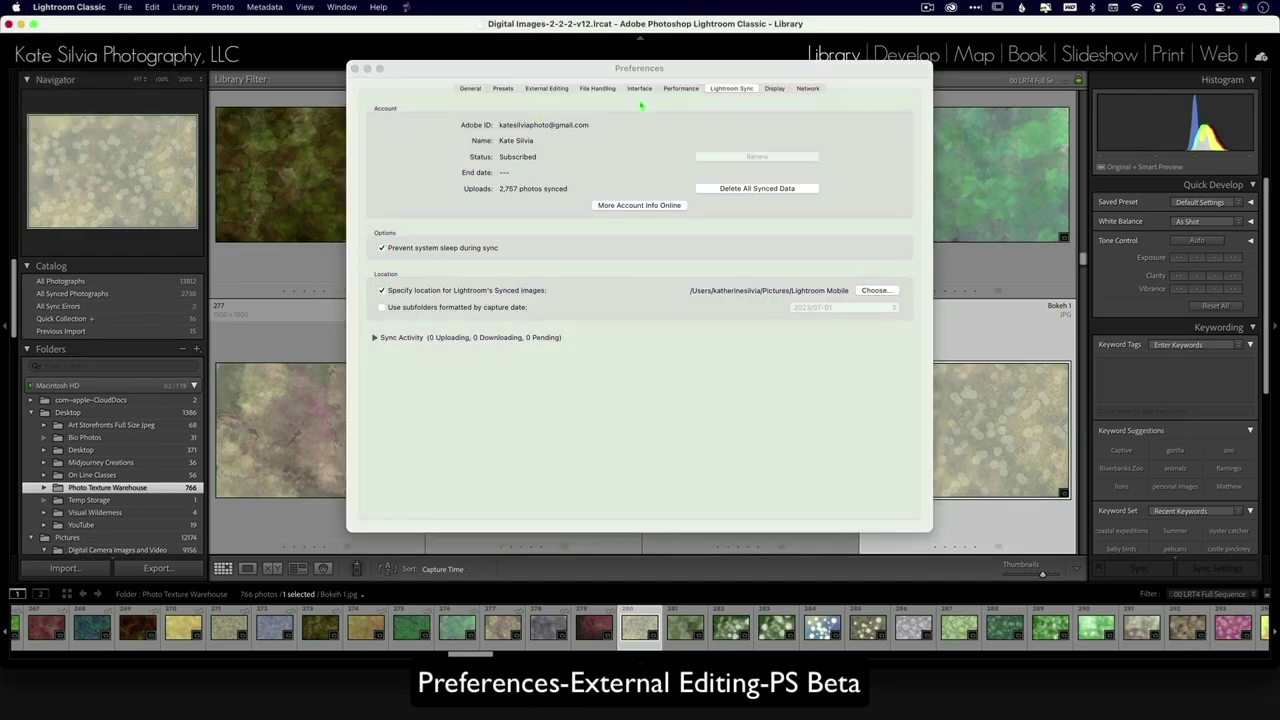
click(547, 89)
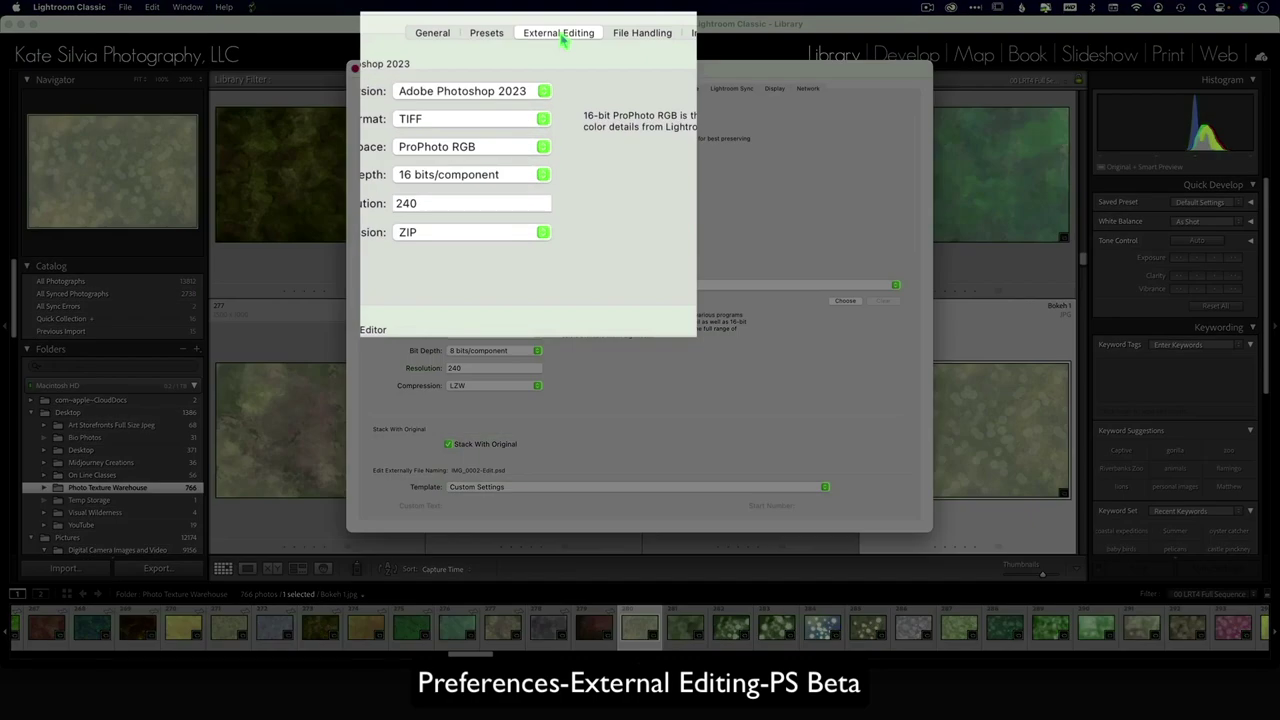
click(533, 93)
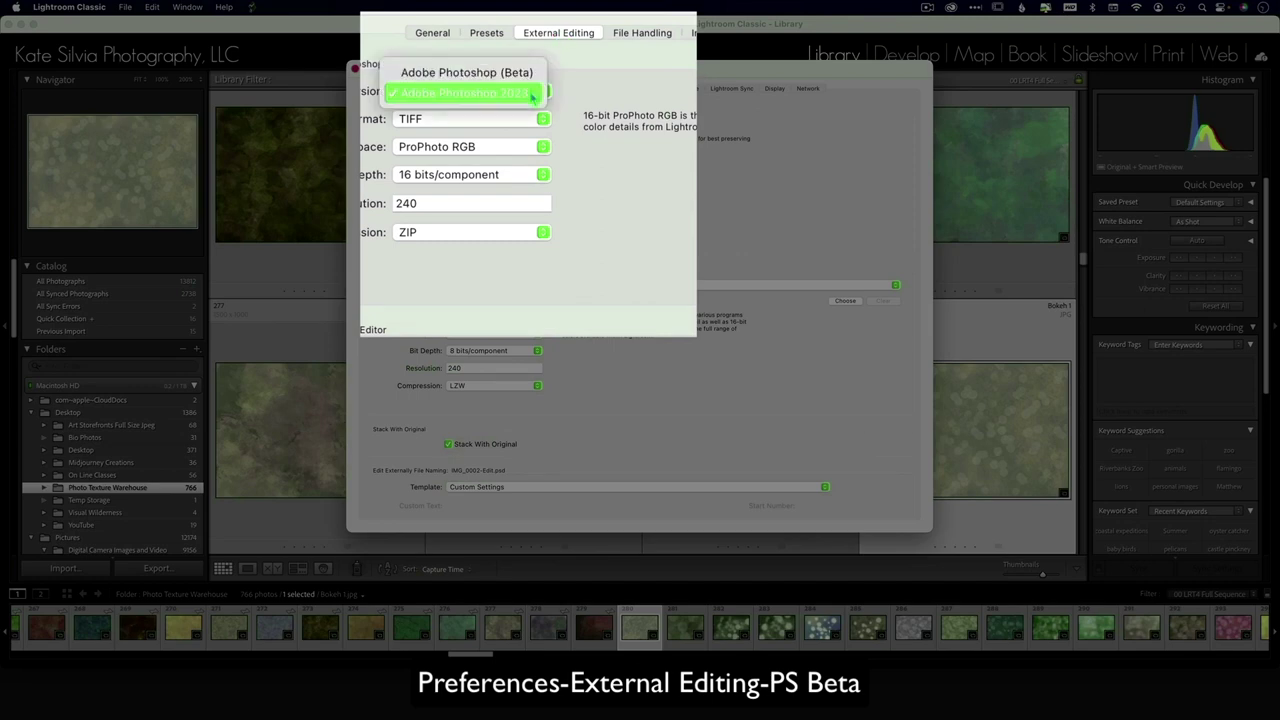
click(517, 73)
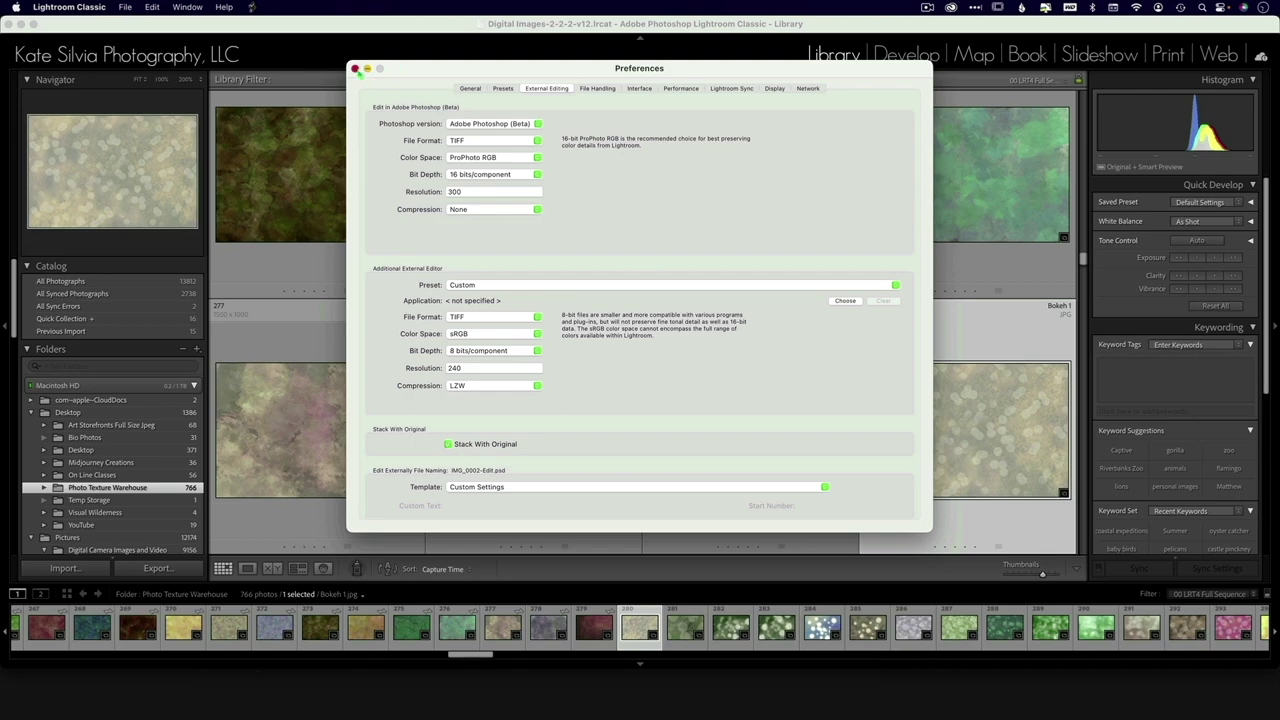
Step: Send the Jekyll Snails photo to Photoshop (Beta) as a copy with Lightroom adjustments
click(355, 68)
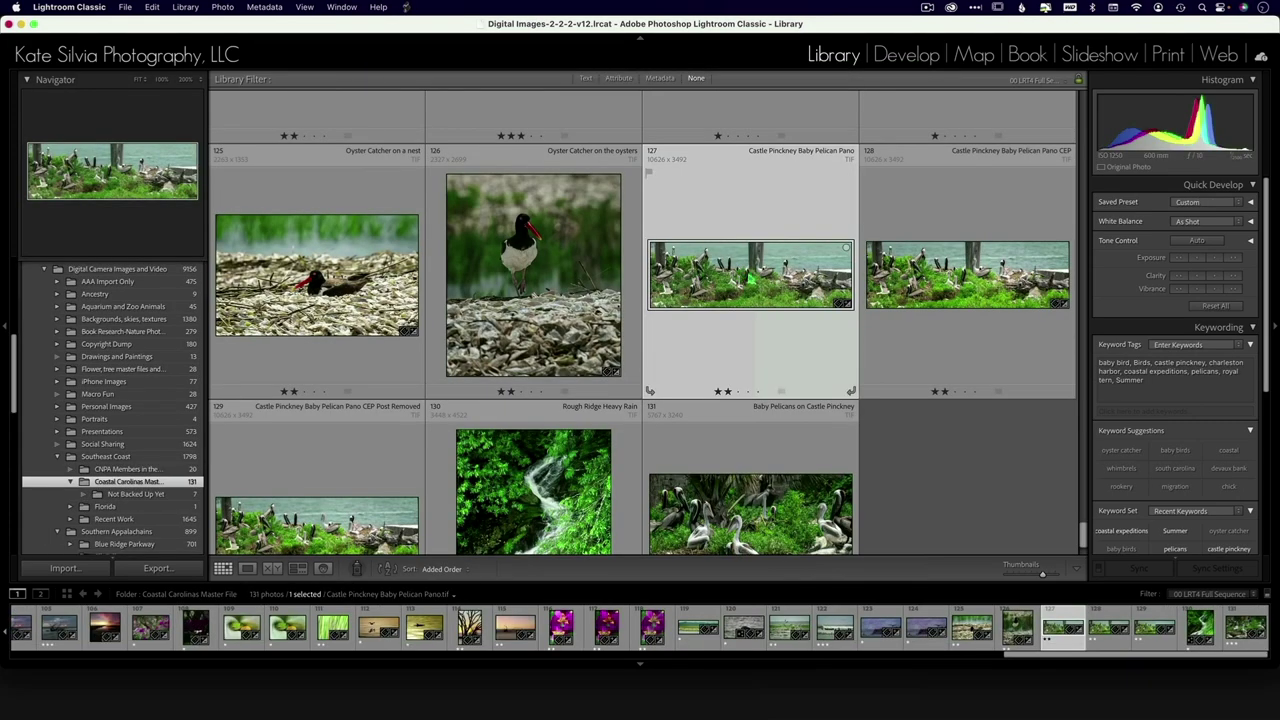
right_click(745, 250)
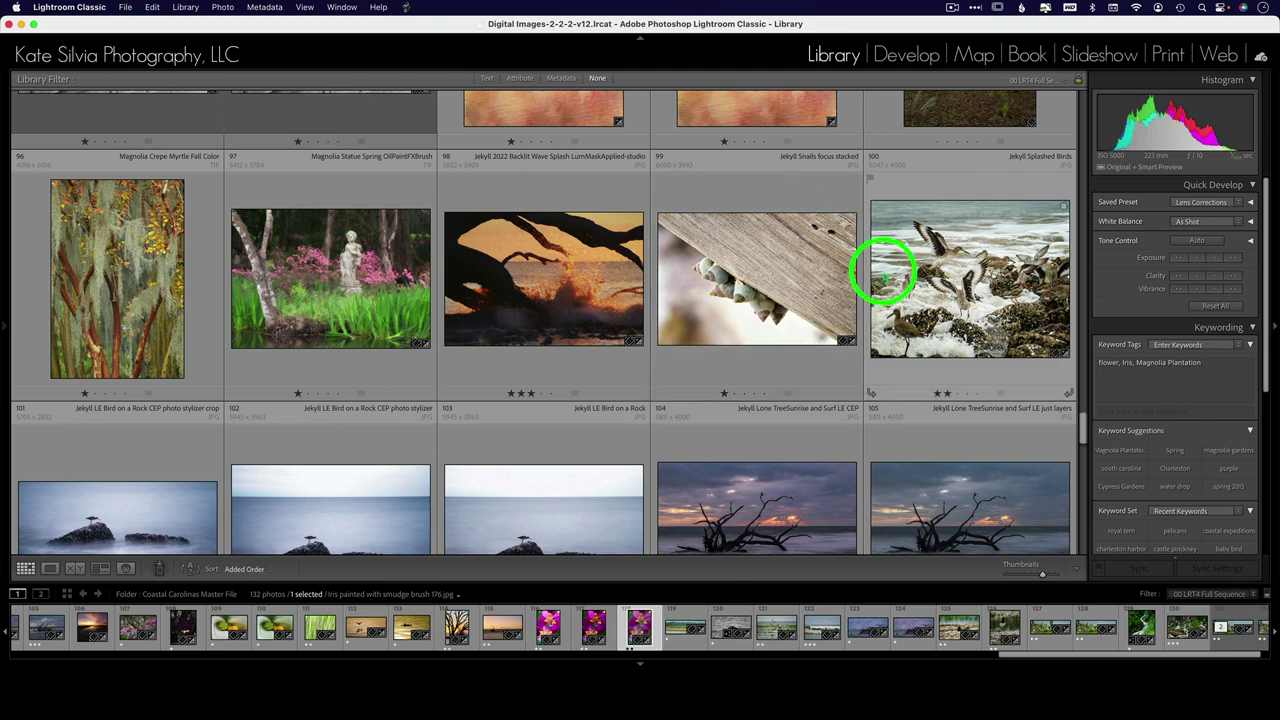
right_click(752, 271)
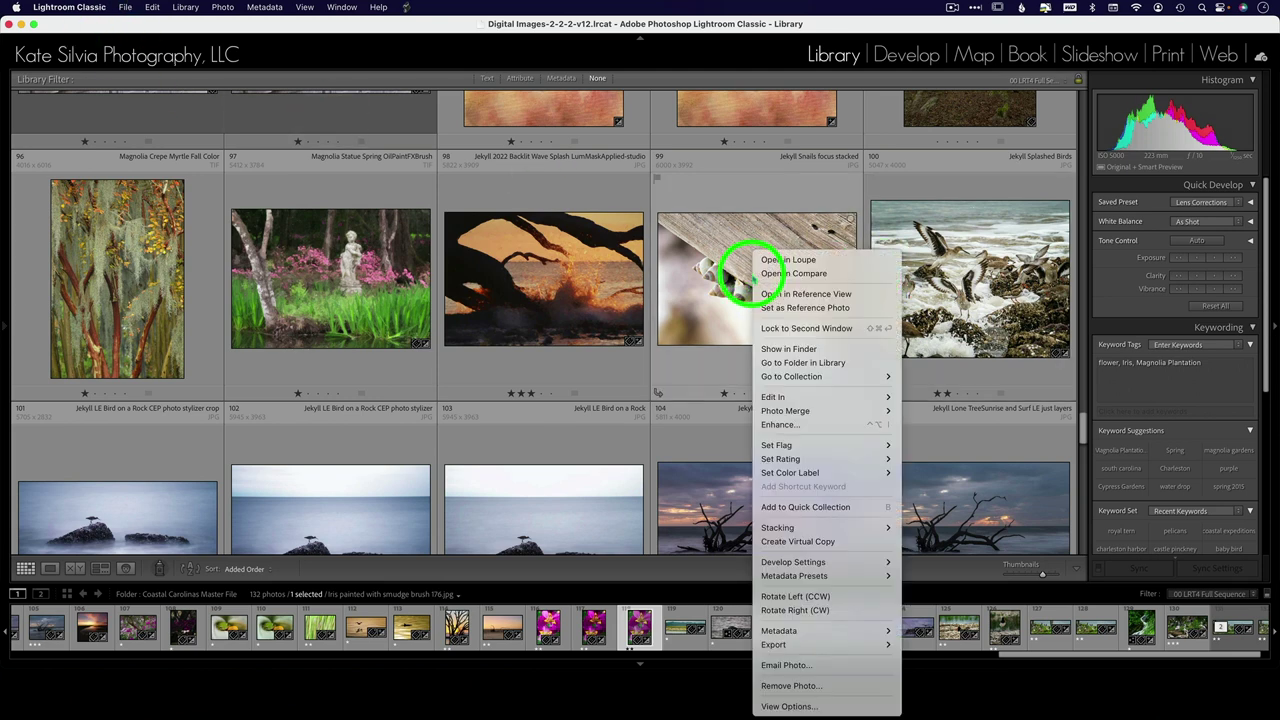
mouse_move(793, 400)
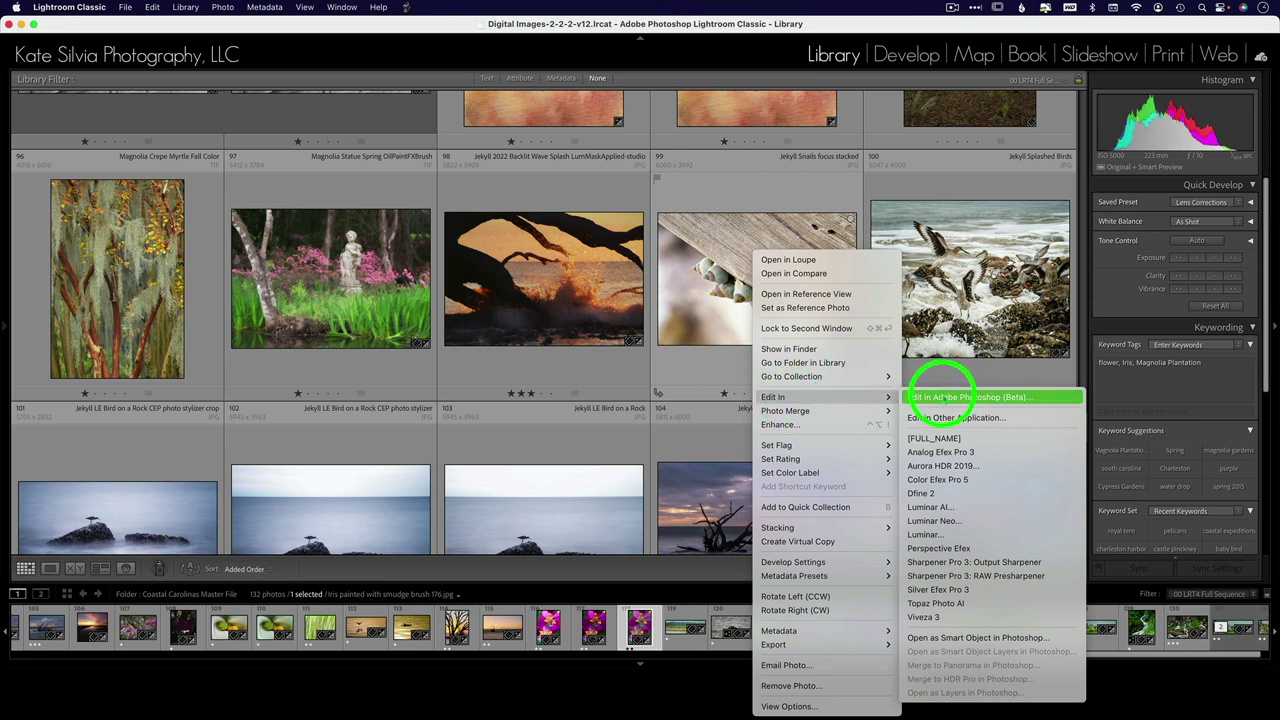
click(943, 395)
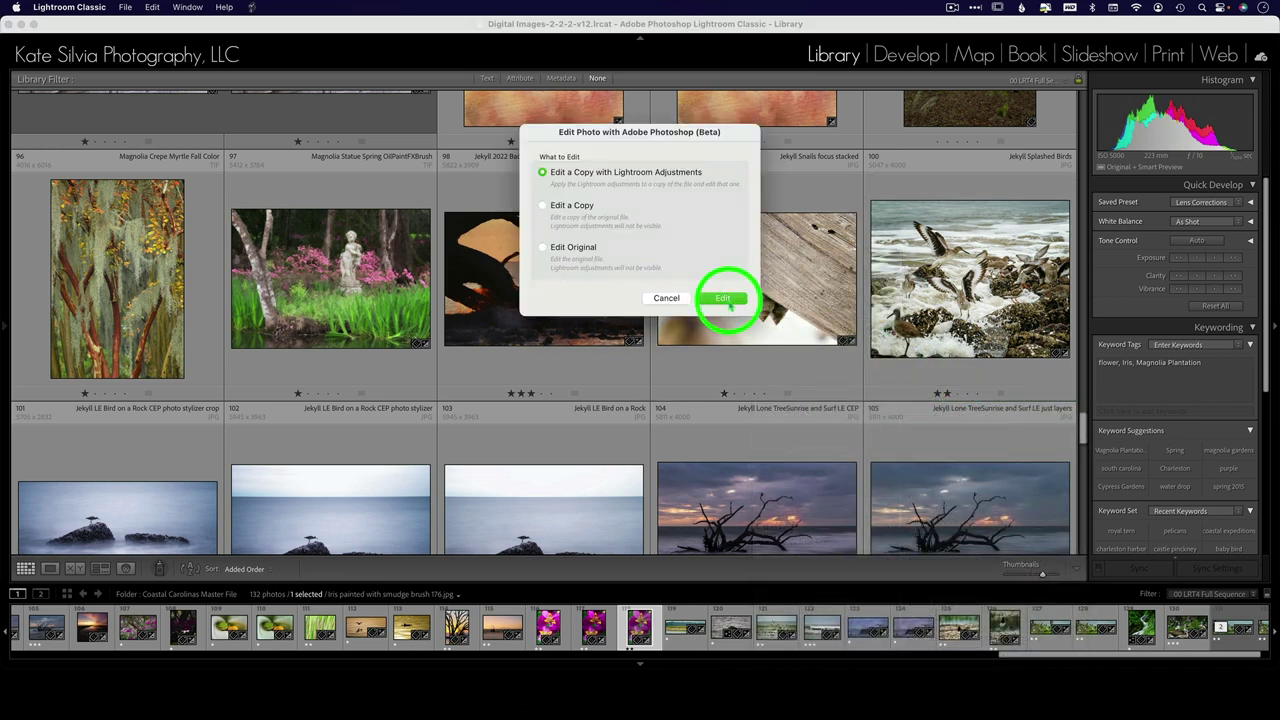
click(723, 299)
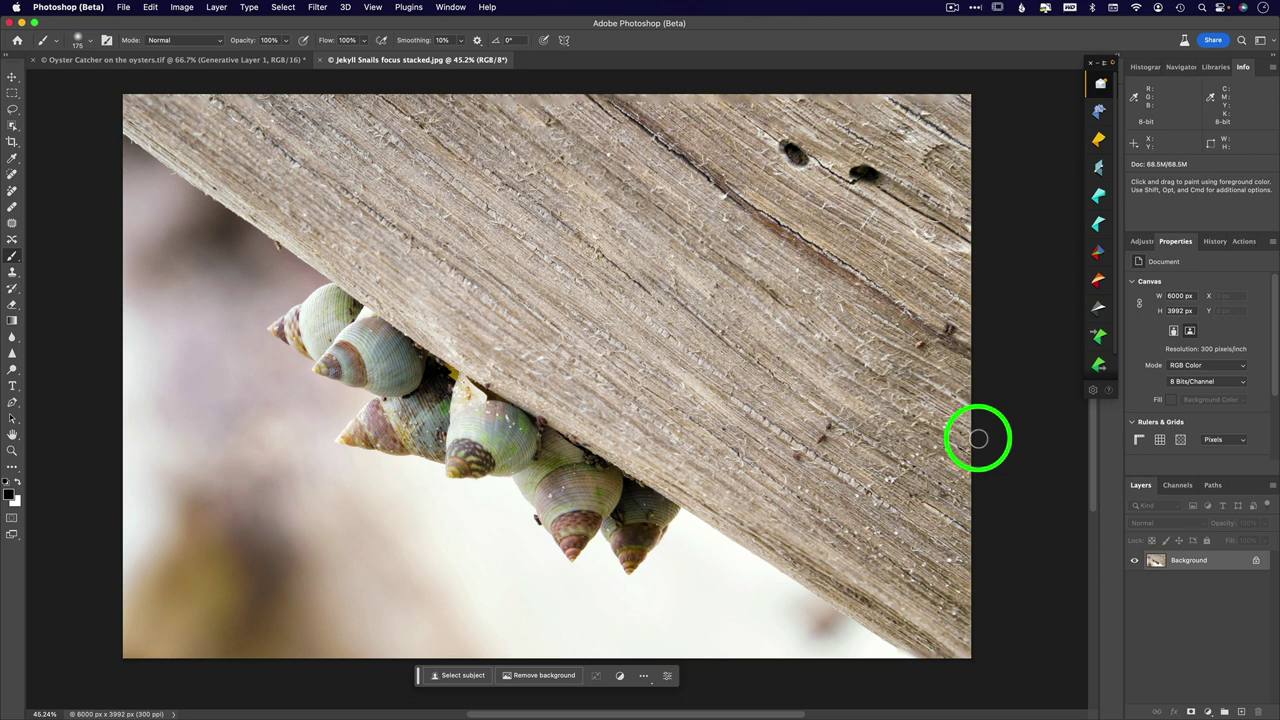
Step: Select the whole canvas and generate an 'oil painting' Generative Fill
click(741, 371)
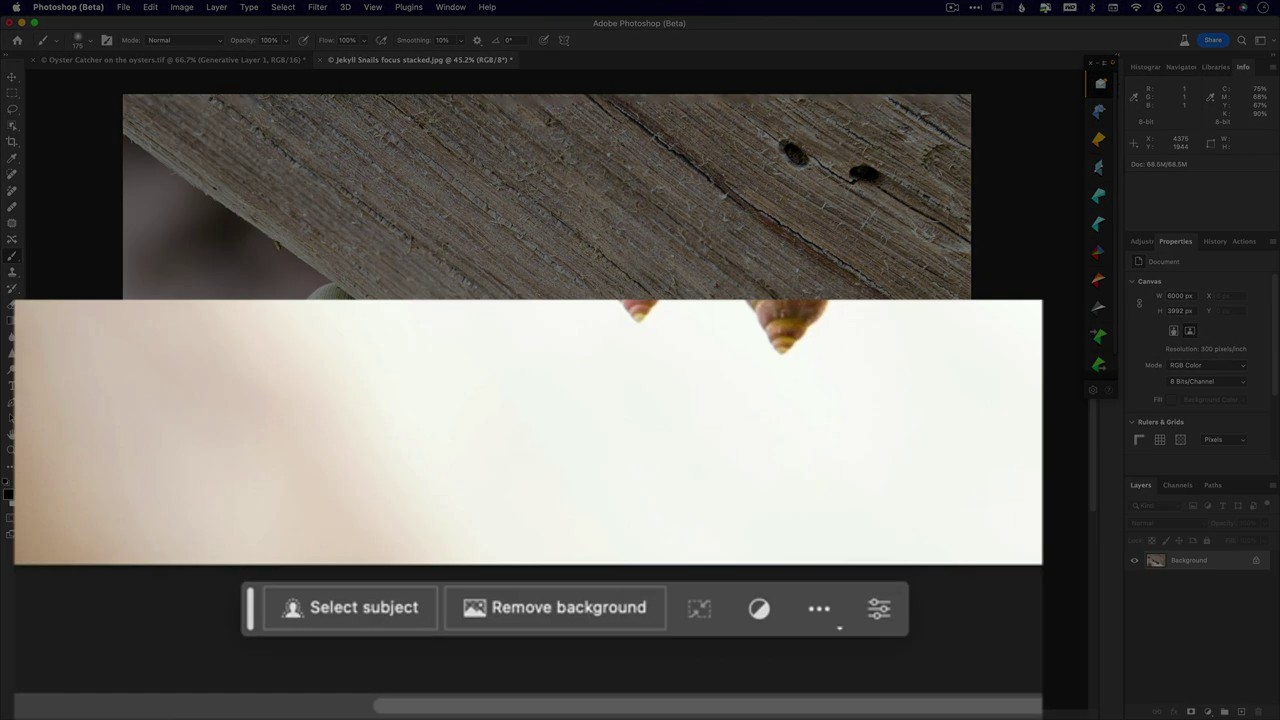
key(super+a)
click(458, 675)
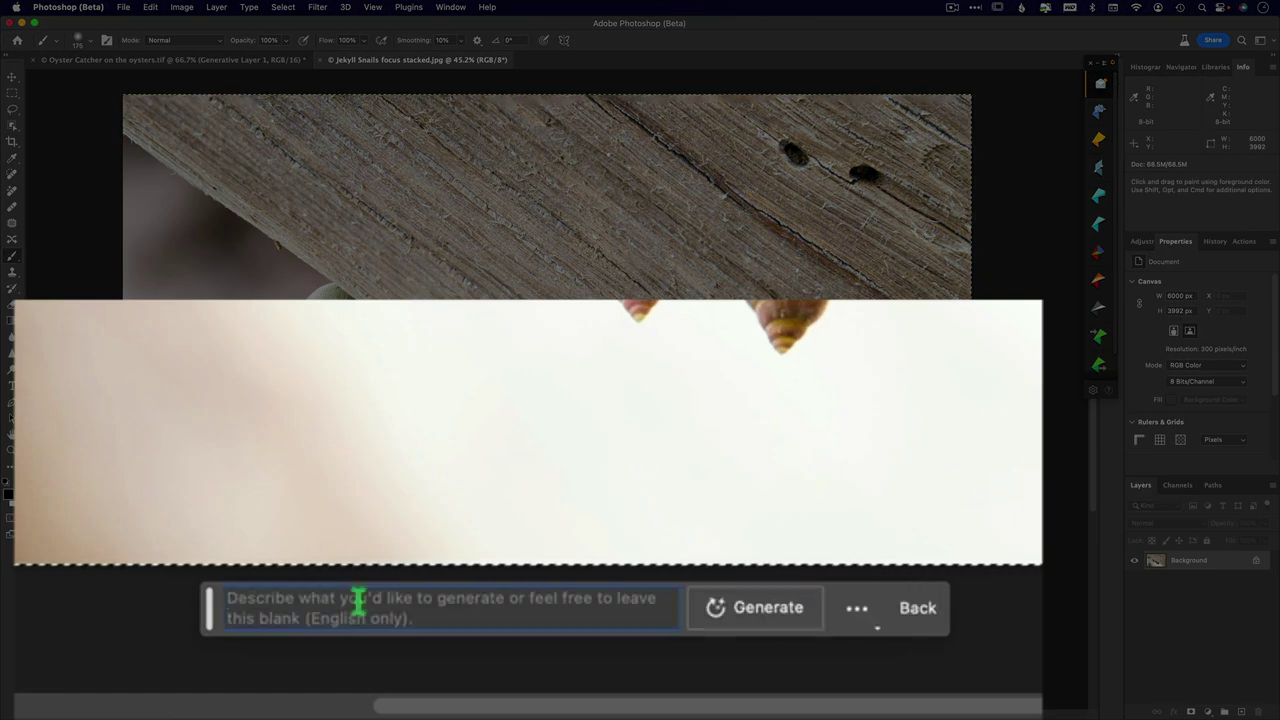
click(358, 600)
text(oil painting)
key(Return)
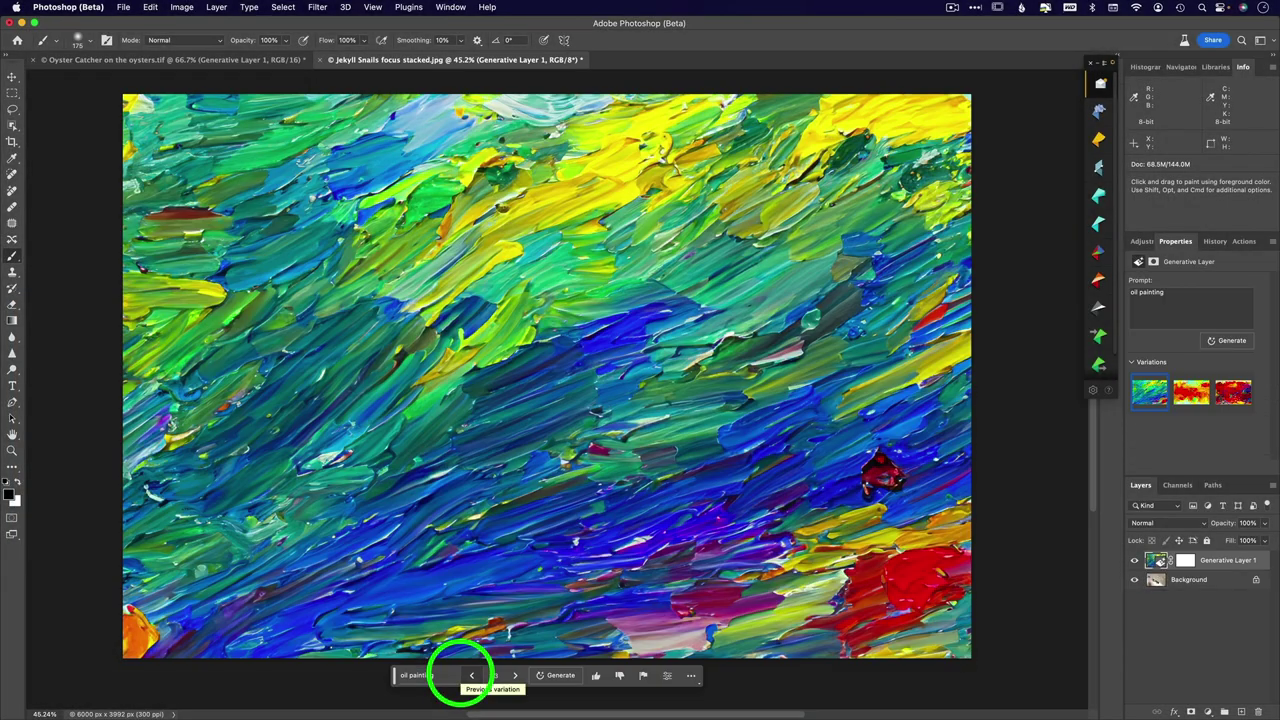
Step: Compare the three oil painting variations and keep the blue-green first one
click(1190, 394)
click(1234, 394)
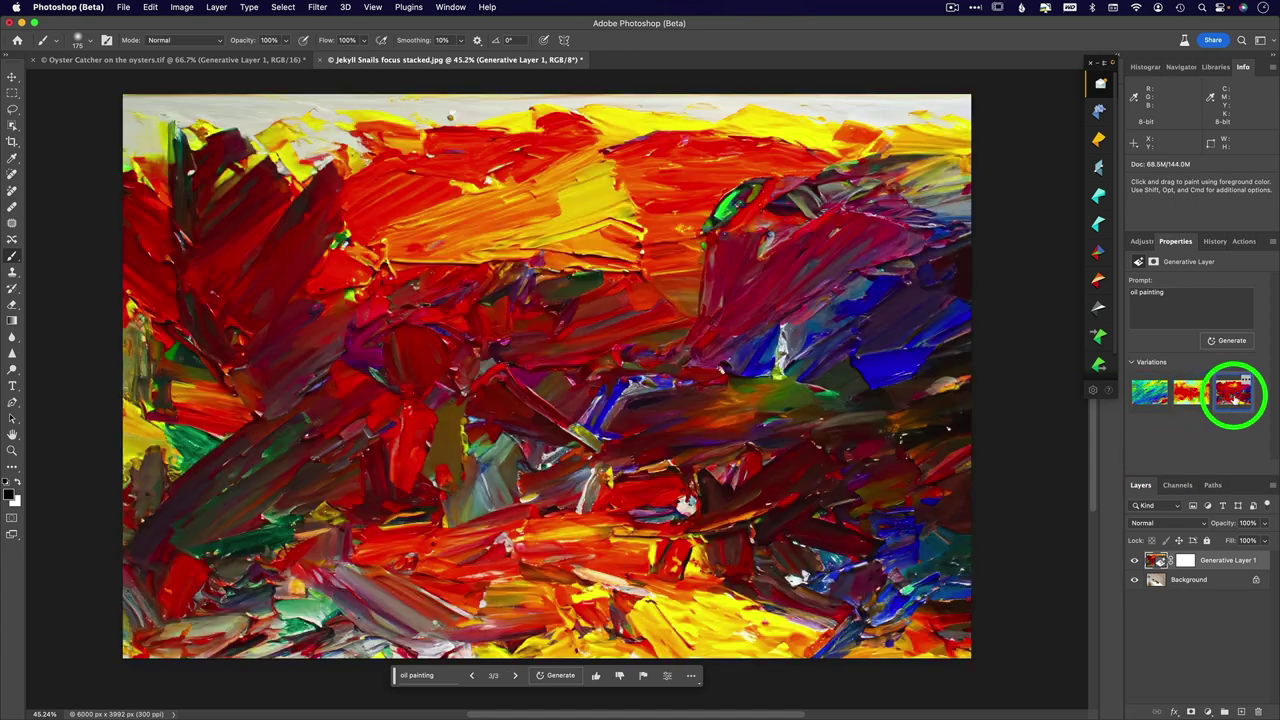
click(1155, 393)
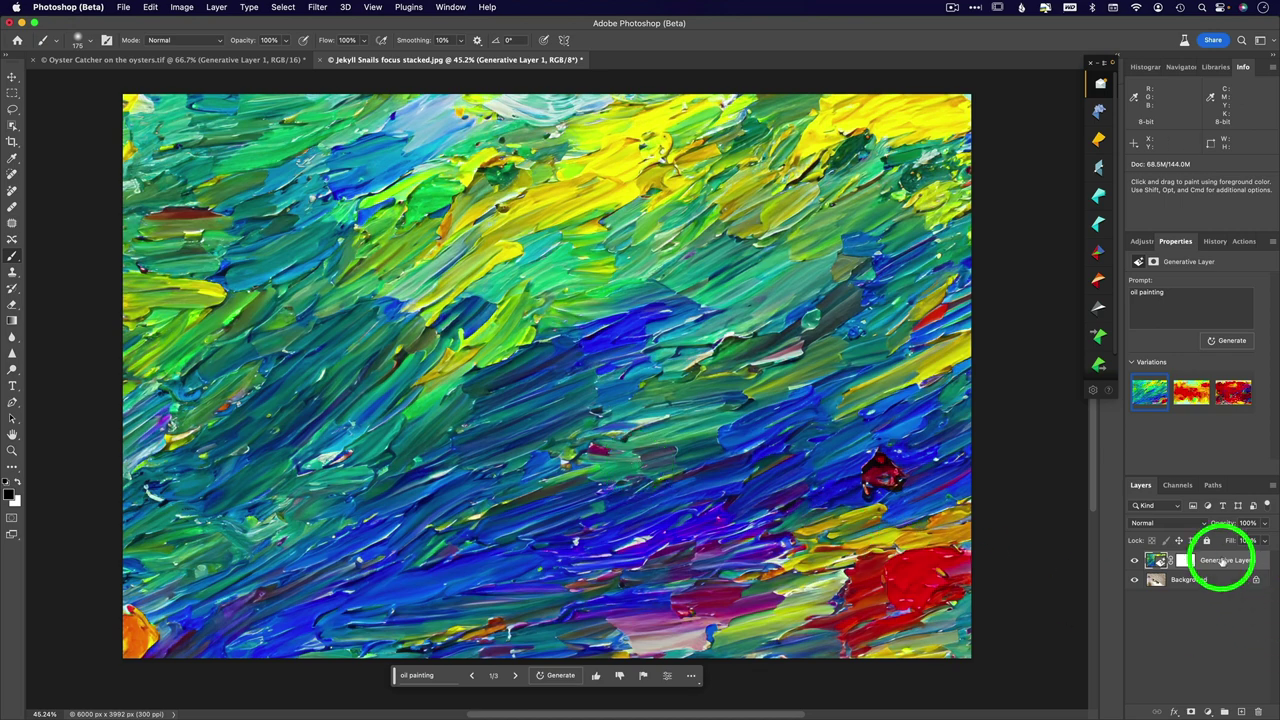
Step: Delete Generative Layer 1 into the trash and enter Quick Mask mode
drag(1222, 561, 1256, 709)
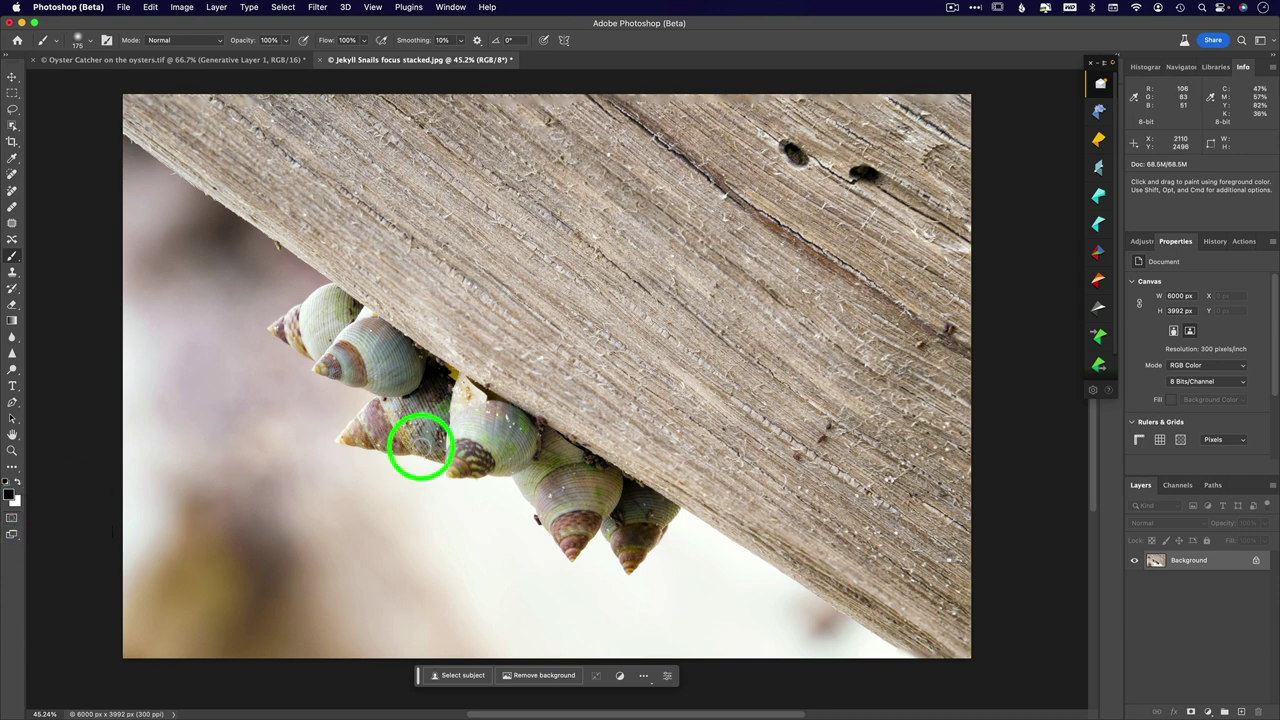
key(q)
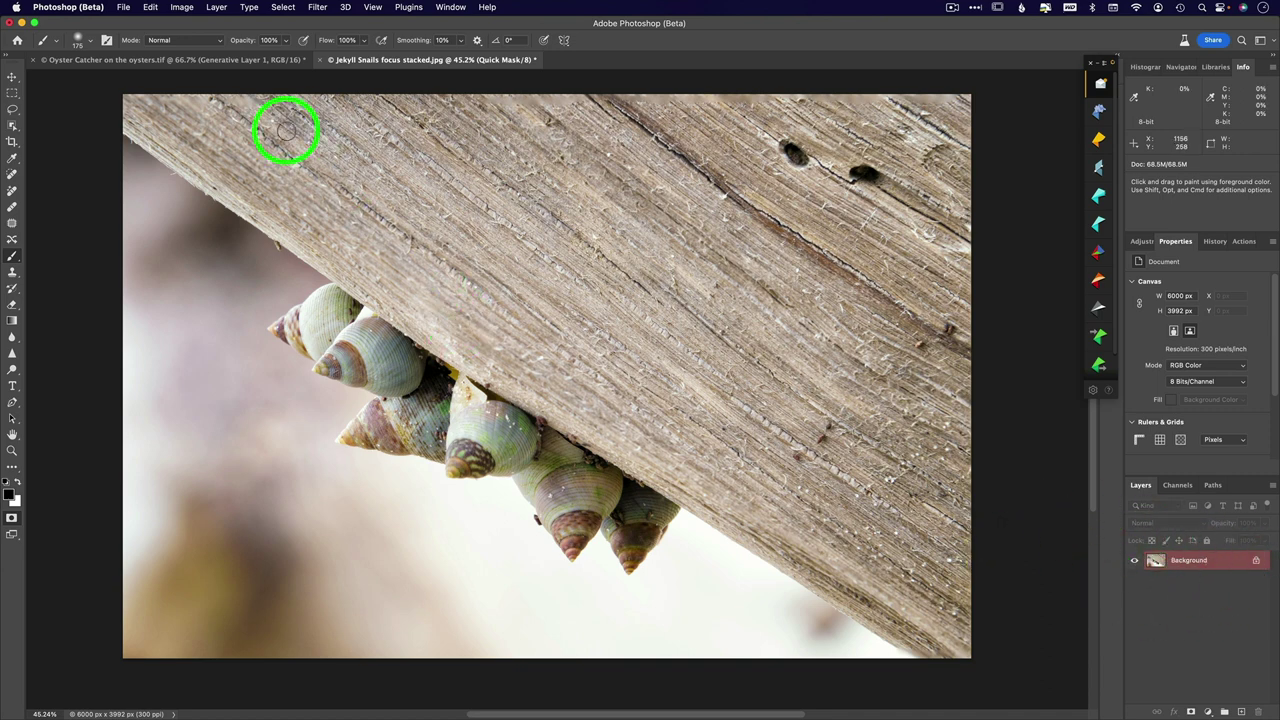
Step: Fill the Quick Mask with a custom colour at brightness 50, mid-grey #807e7e
click(150, 8)
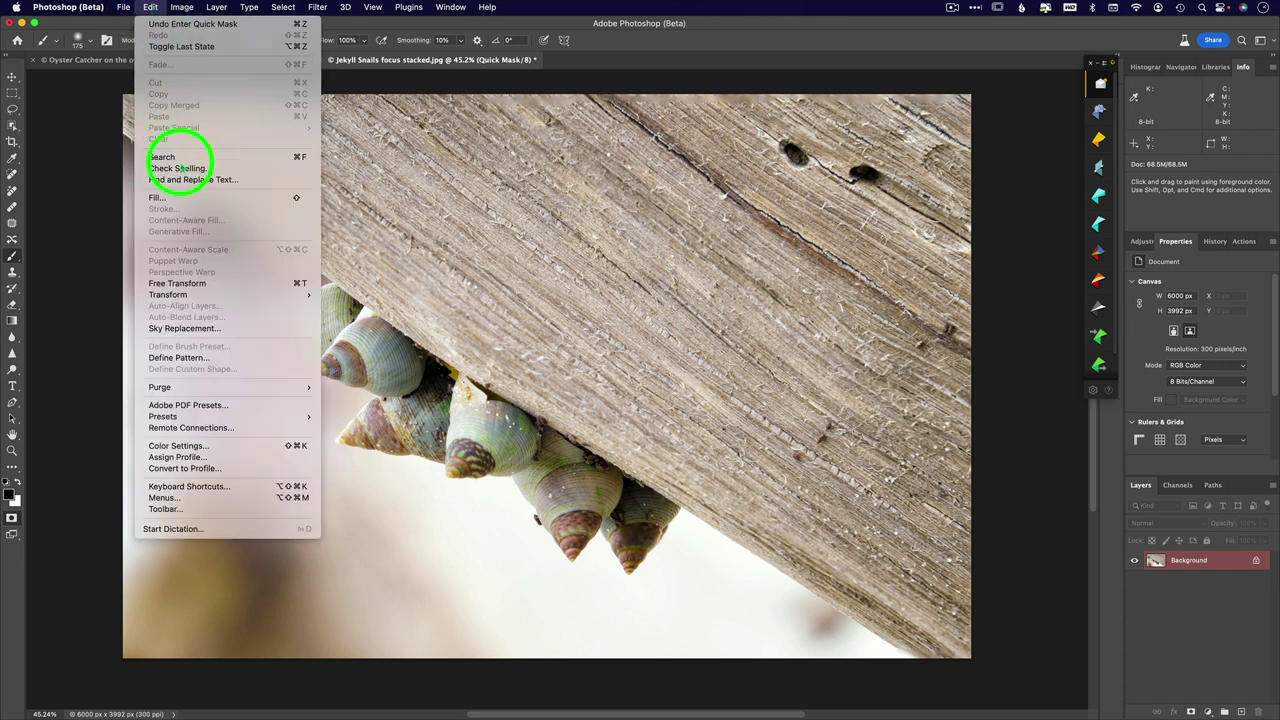
click(182, 200)
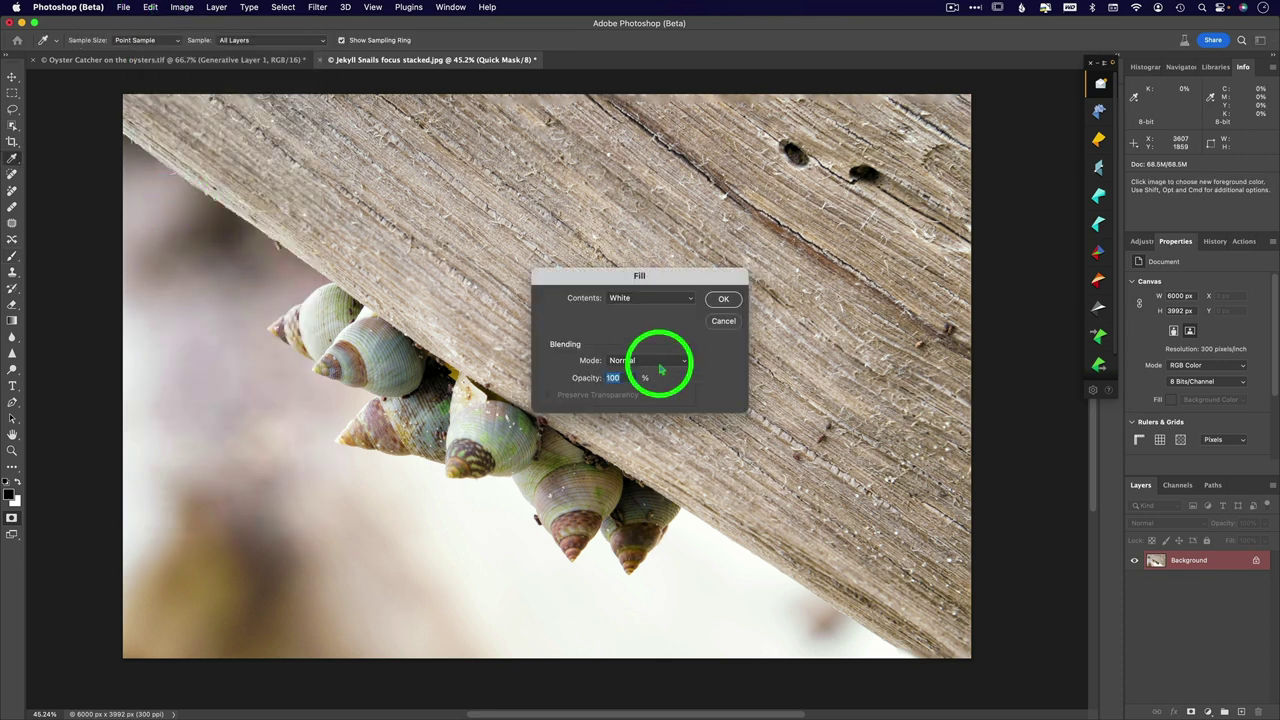
click(655, 298)
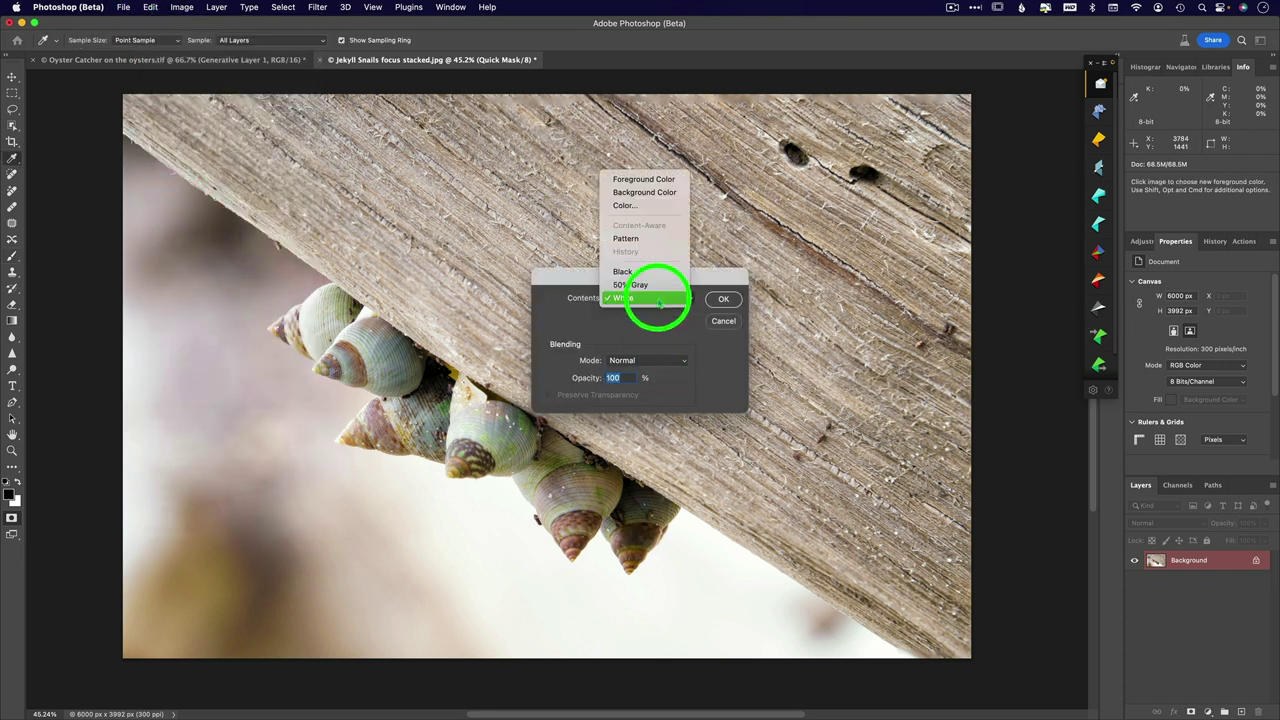
click(655, 206)
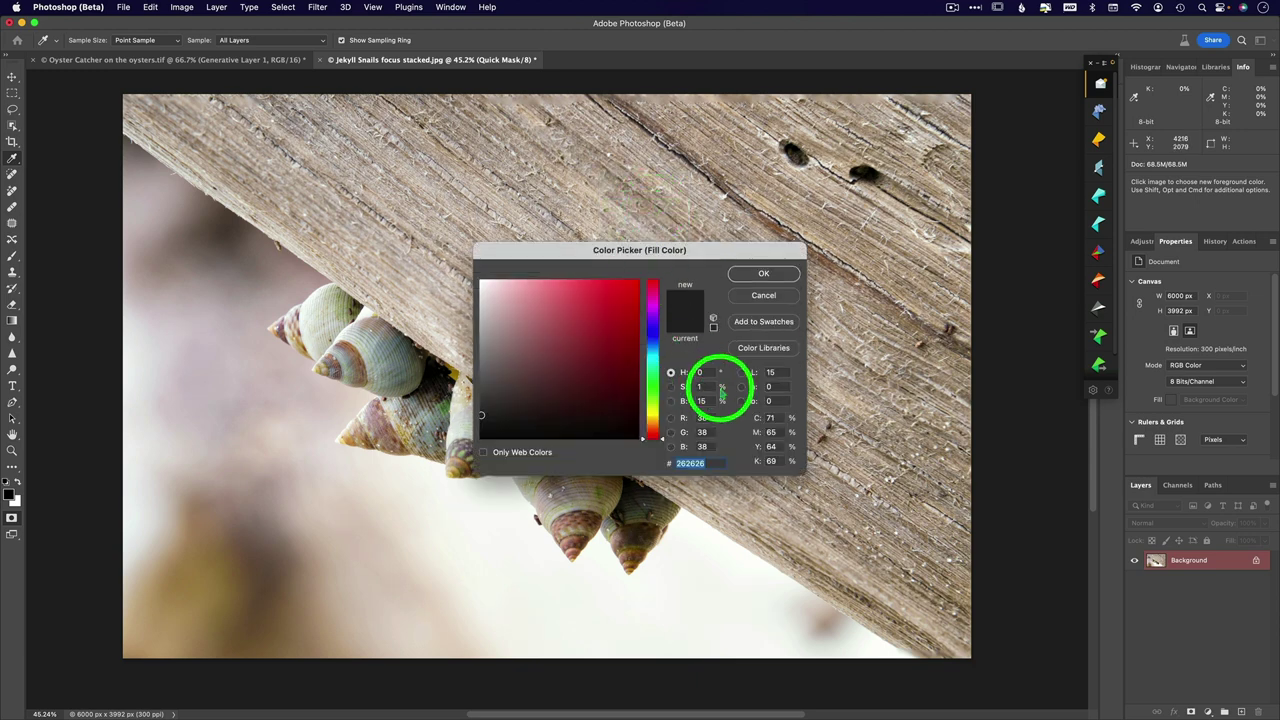
click(703, 400)
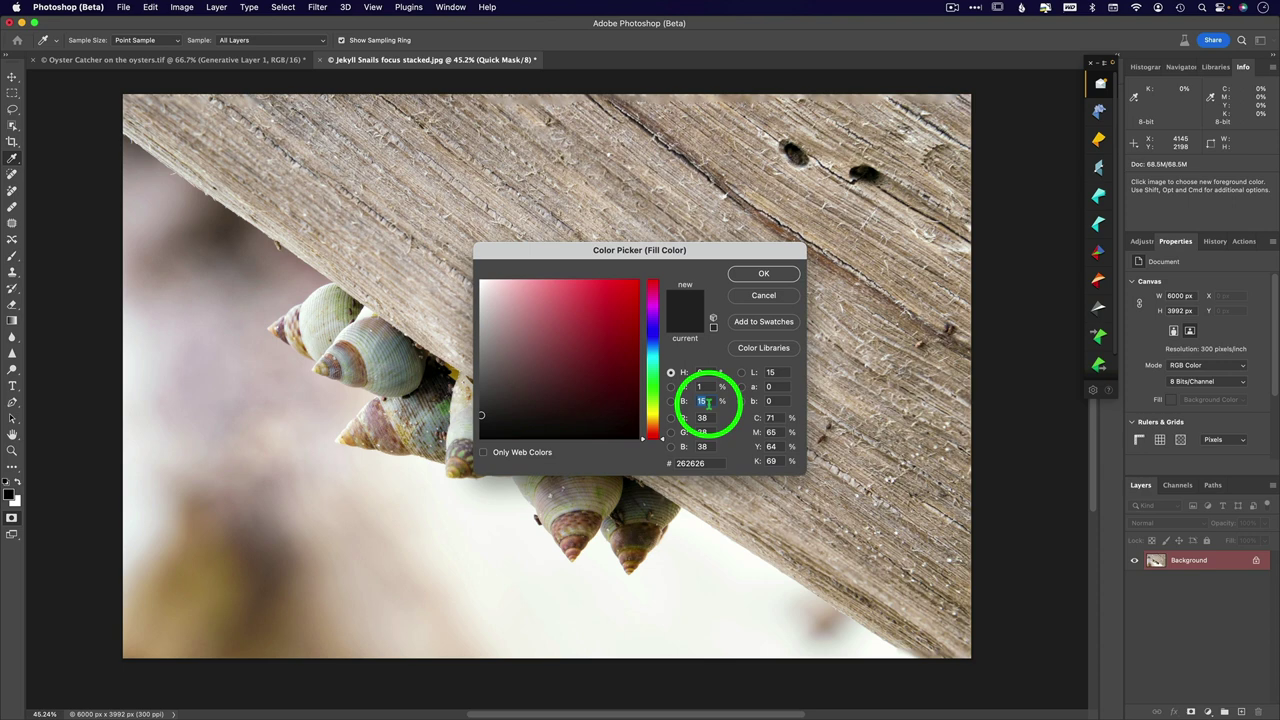
text(50)
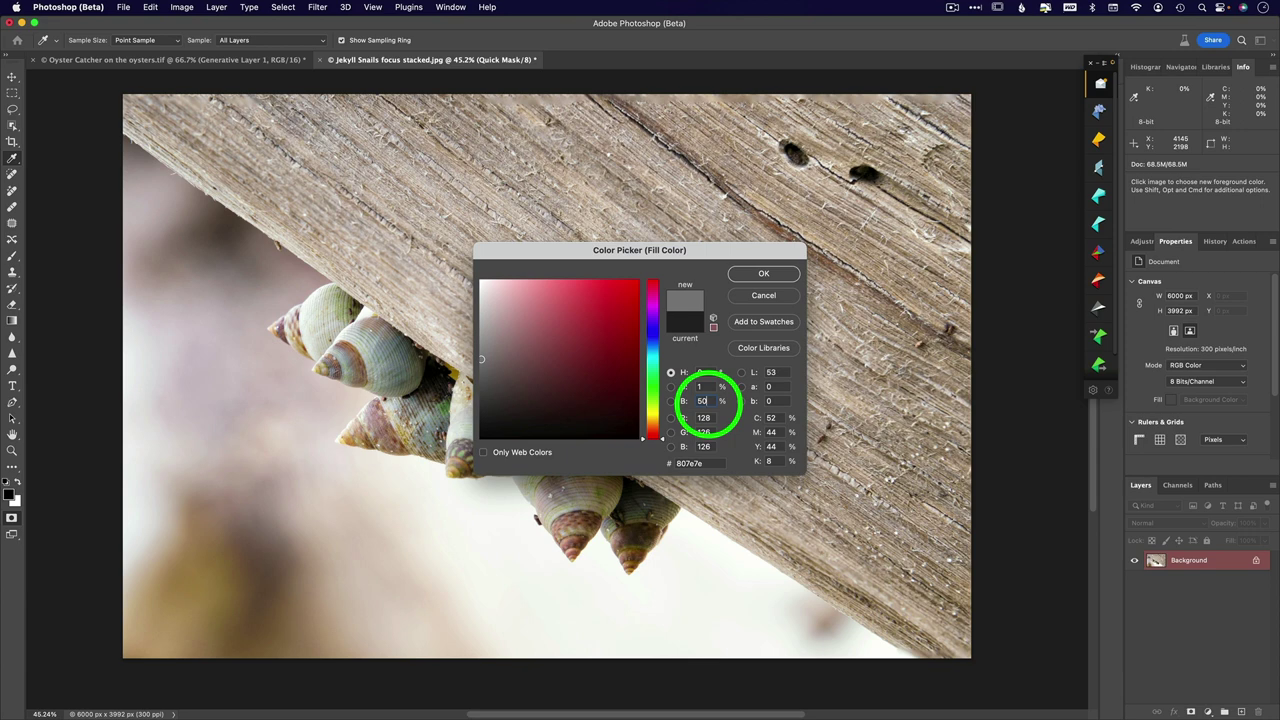
click(772, 276)
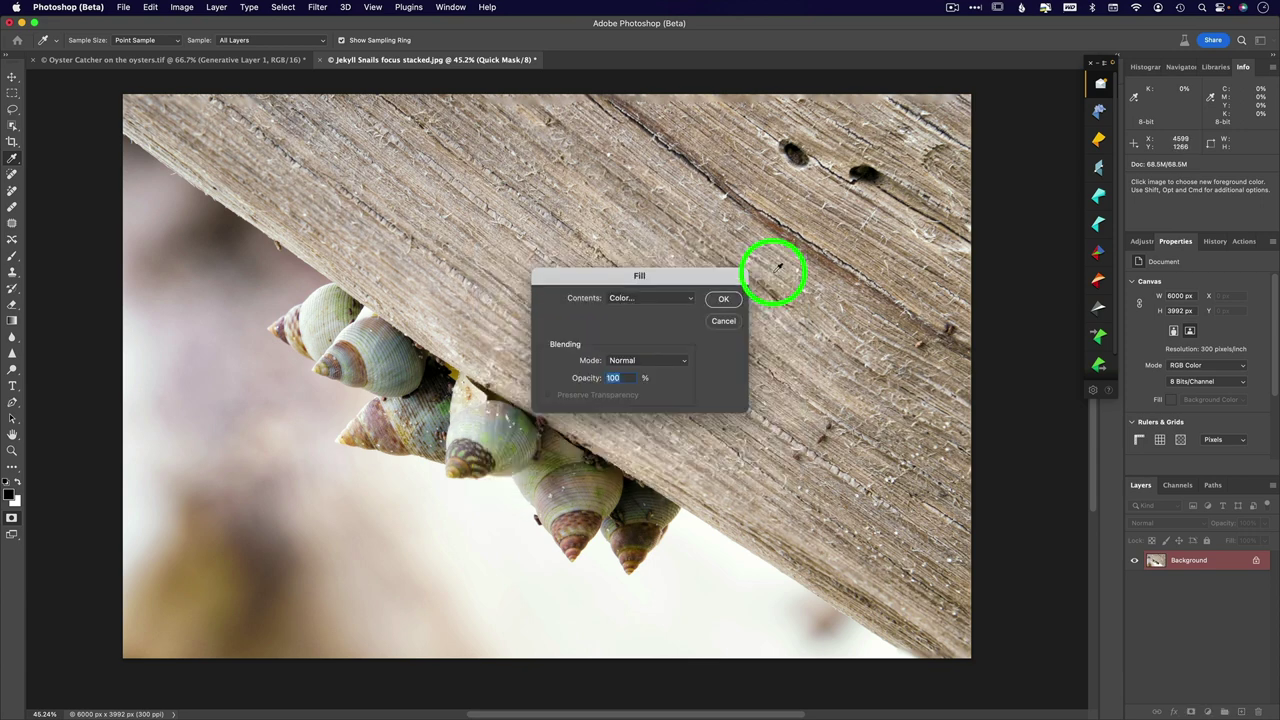
click(723, 298)
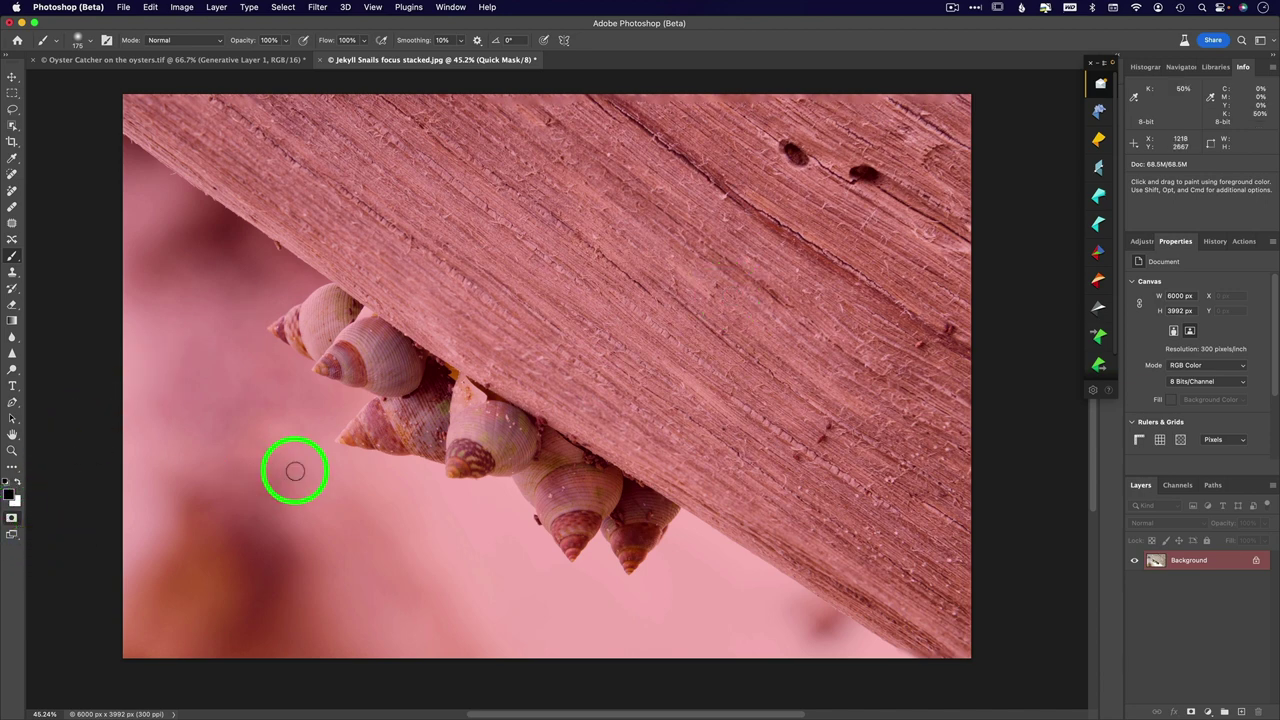
Step: Turn the half-mask into a selection, generate an 'oil painting' fill and preview its variations
key(q)
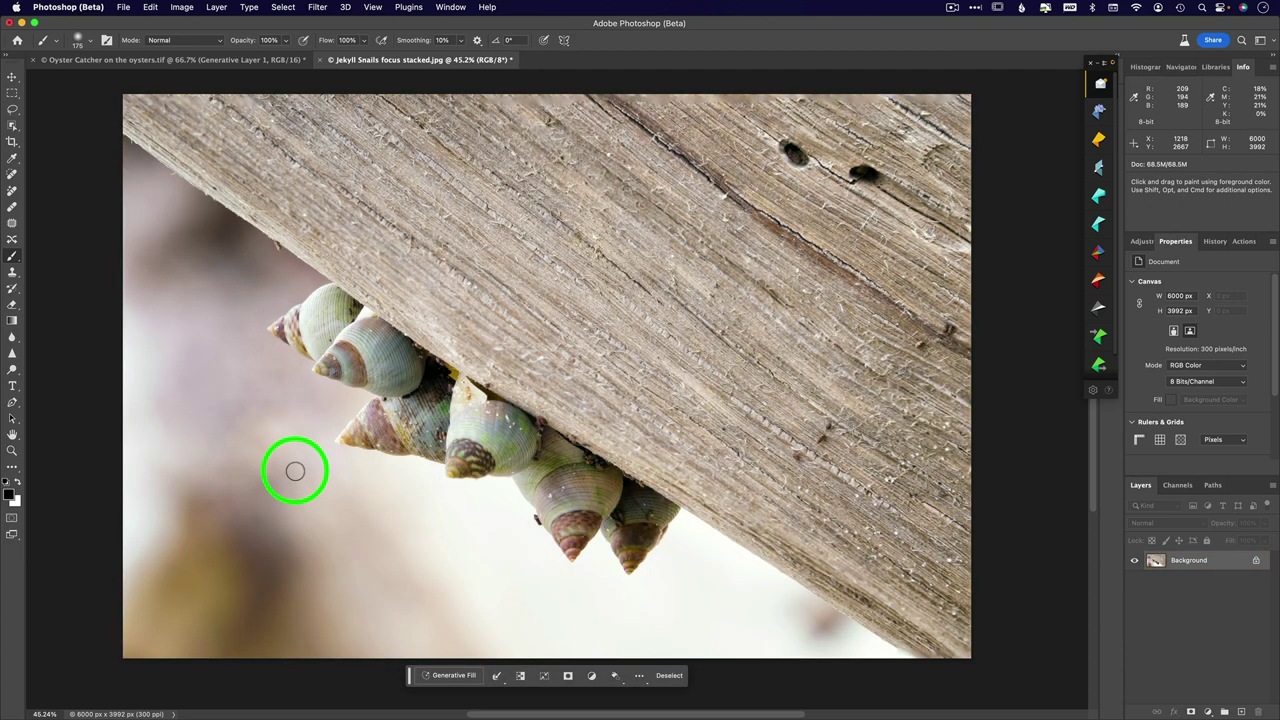
click(458, 678)
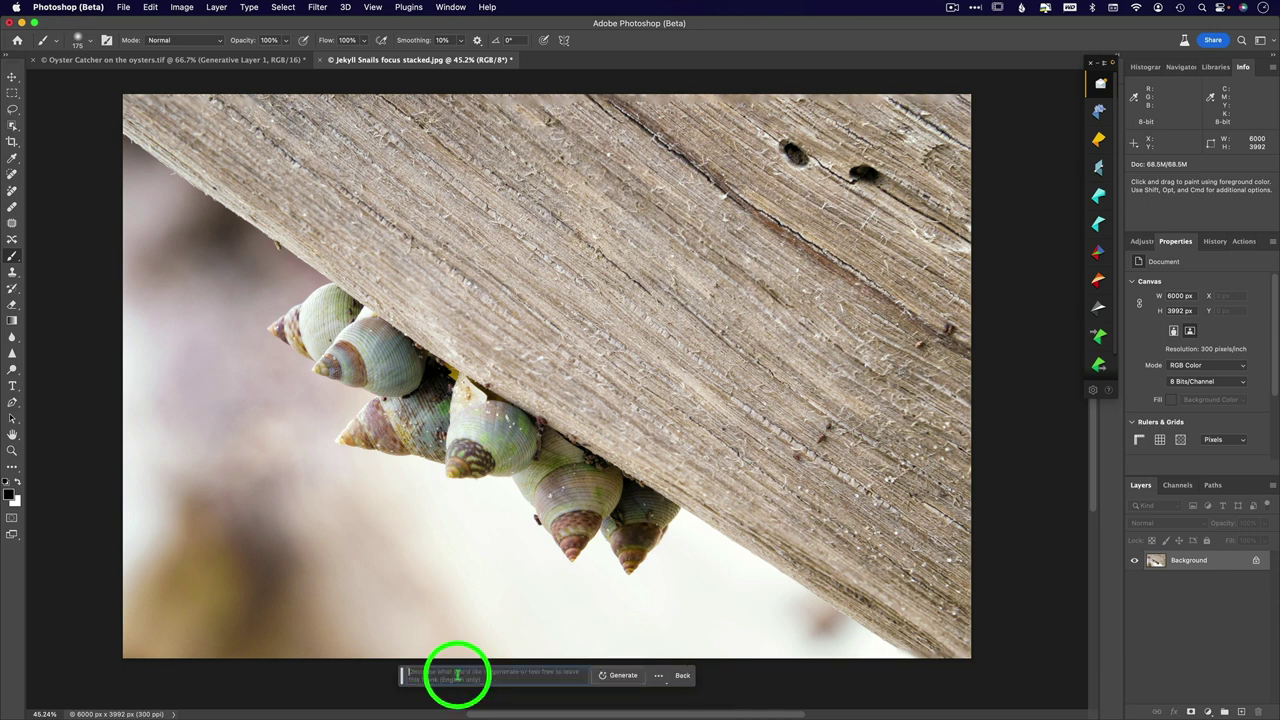
text(a)
text(il pa)
text(inting)
key(Return)
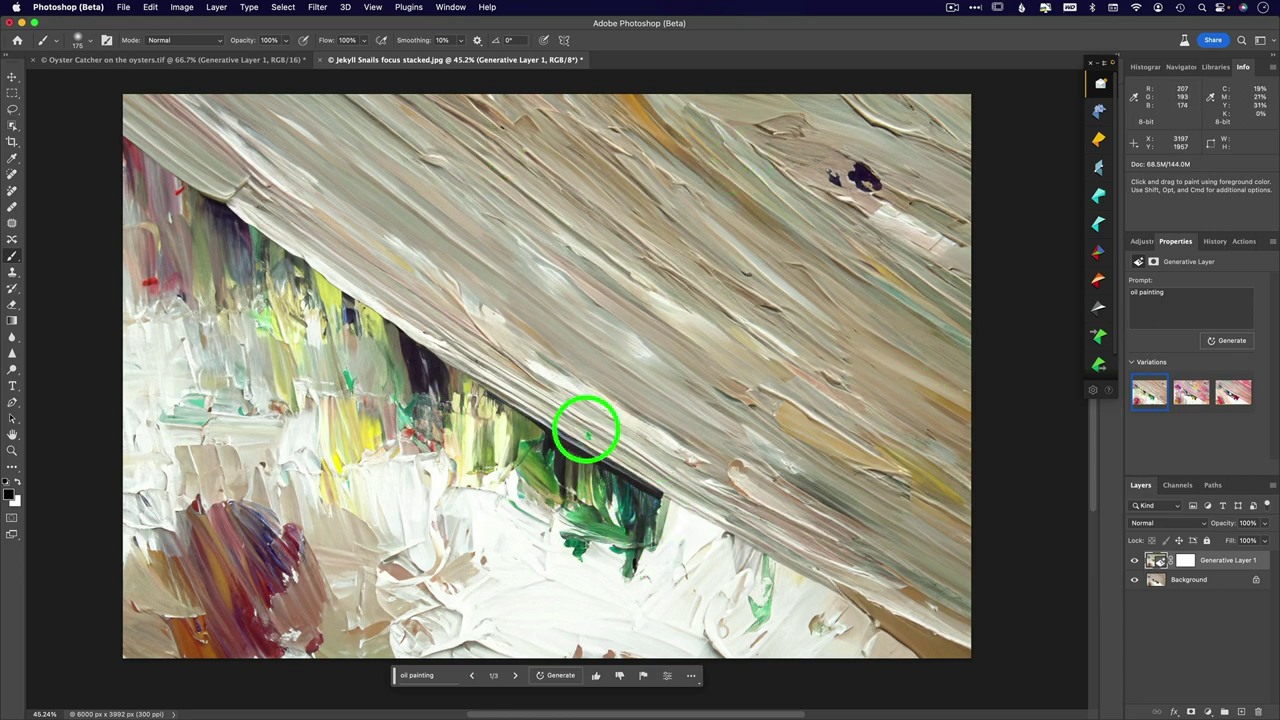
click(1200, 392)
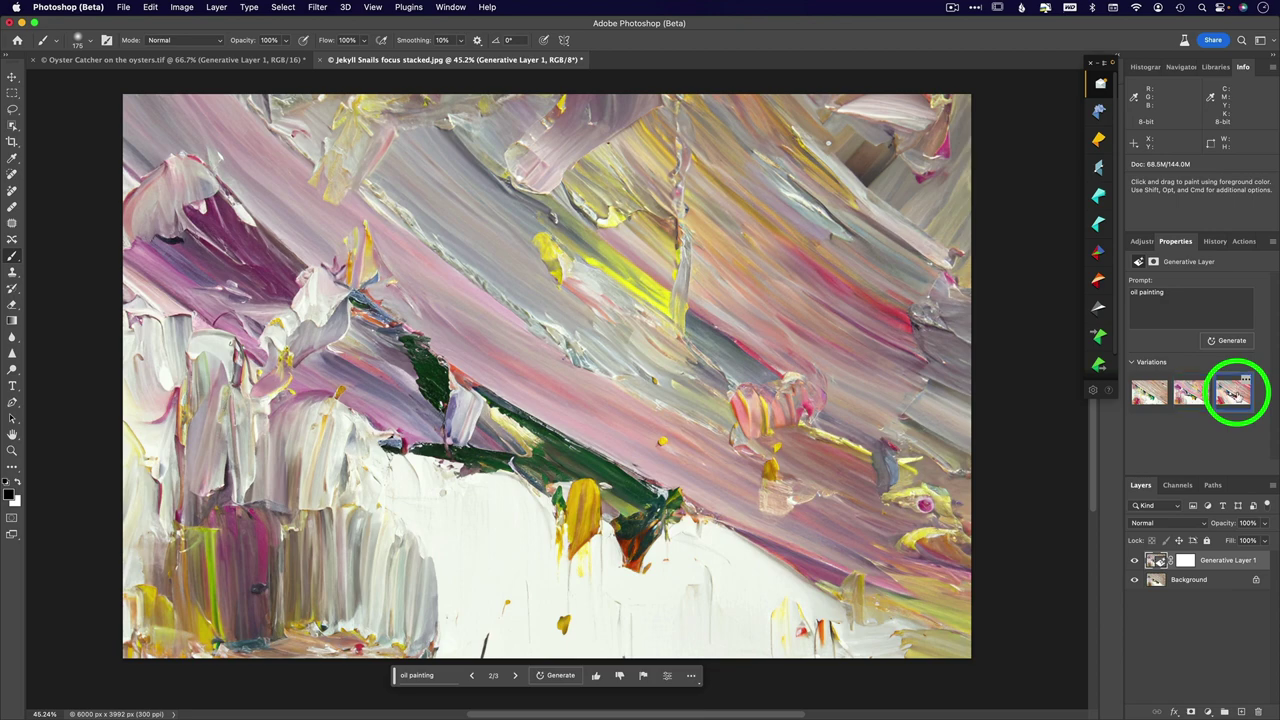
click(1235, 393)
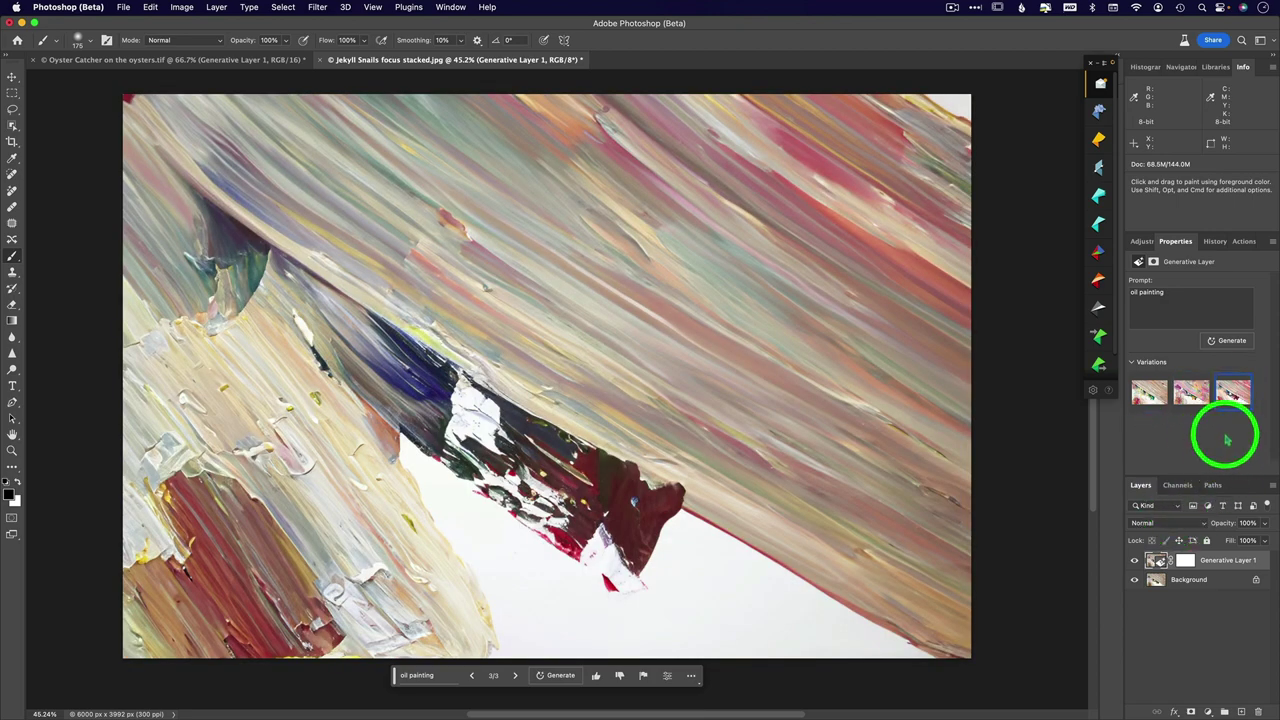
Step: Replace the prompt with 'watercolor painting' and preview its variations
drag(1178, 292, 1120, 295)
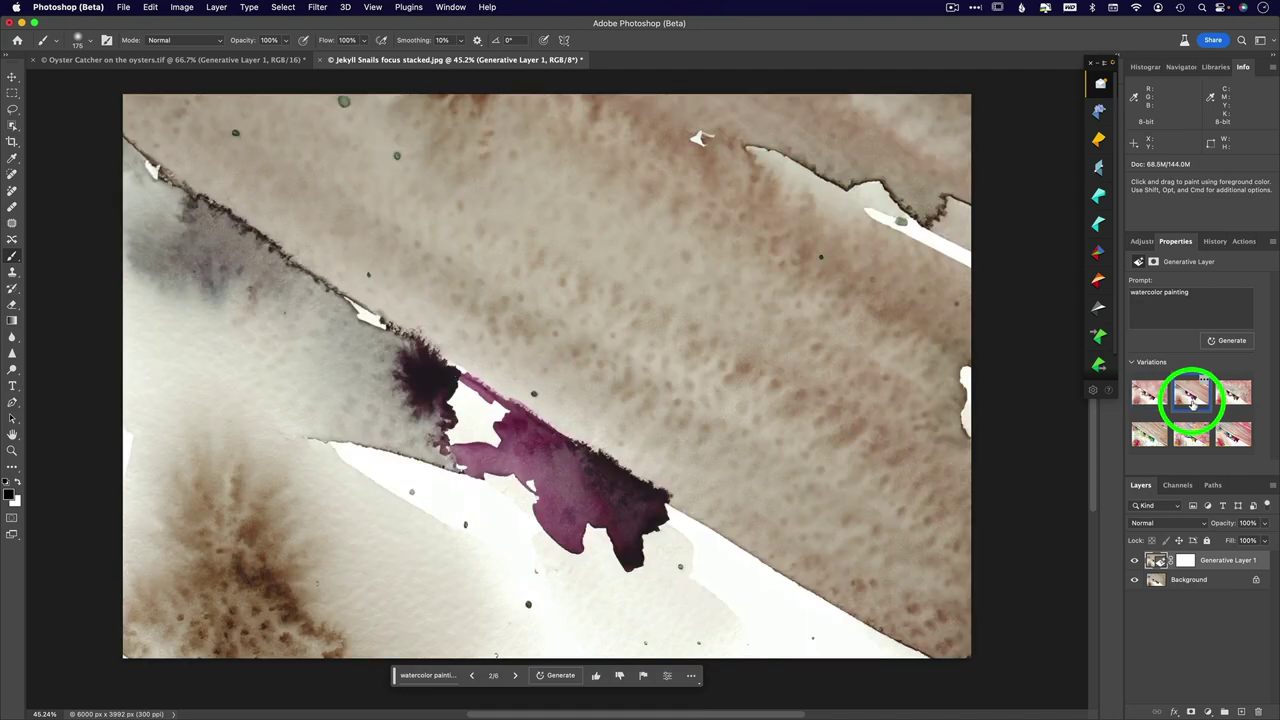
click(1238, 397)
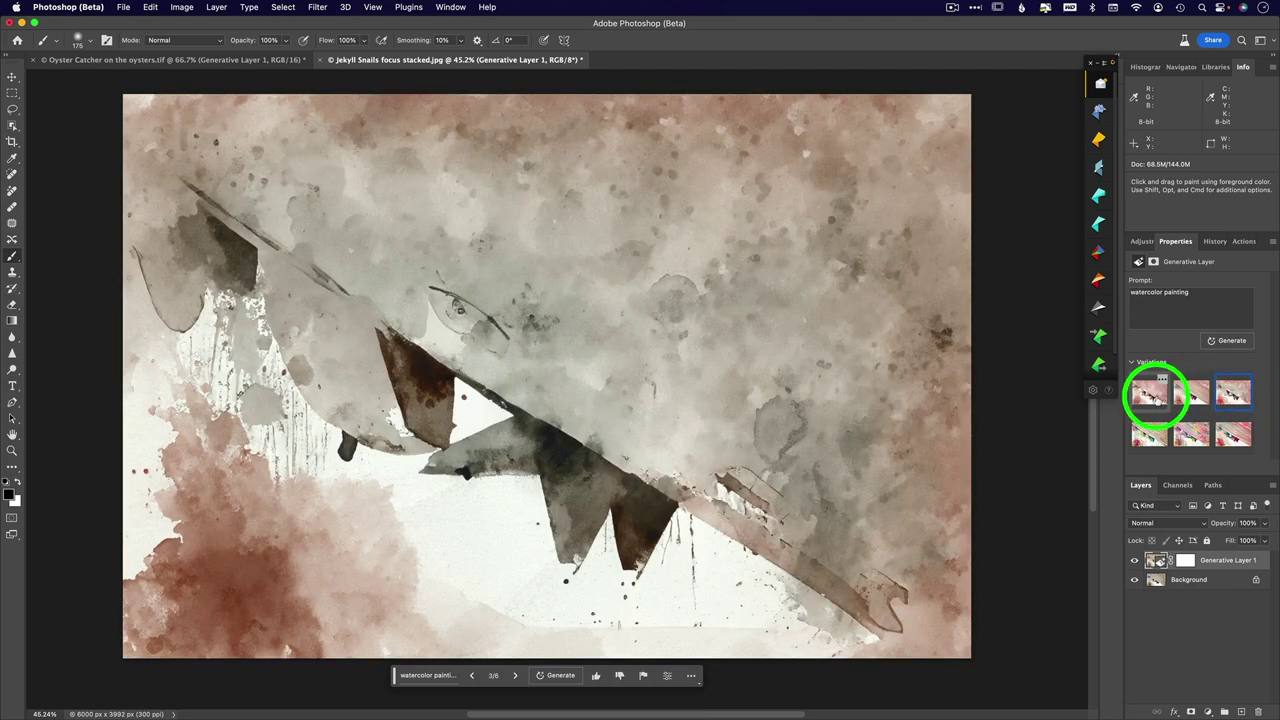
click(1149, 395)
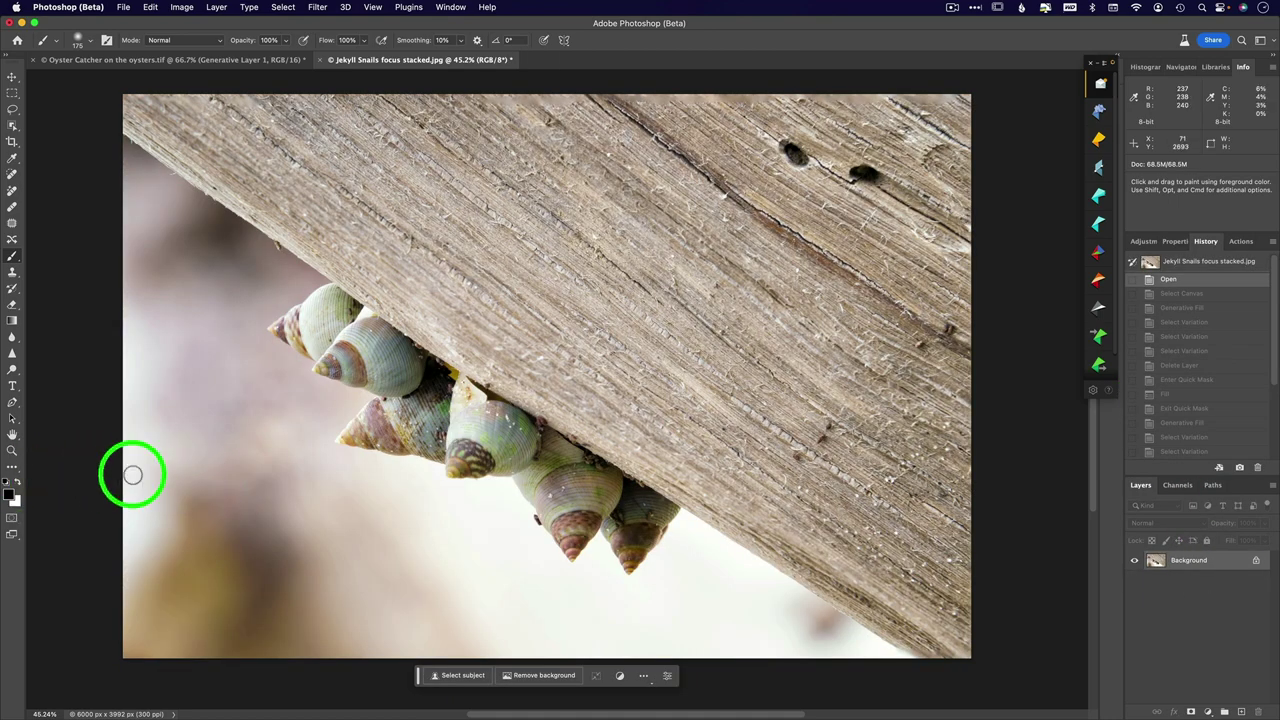
Step: Re-enter Quick Mask and fill it with dark grey #333232 at 20% brightness
key(q)
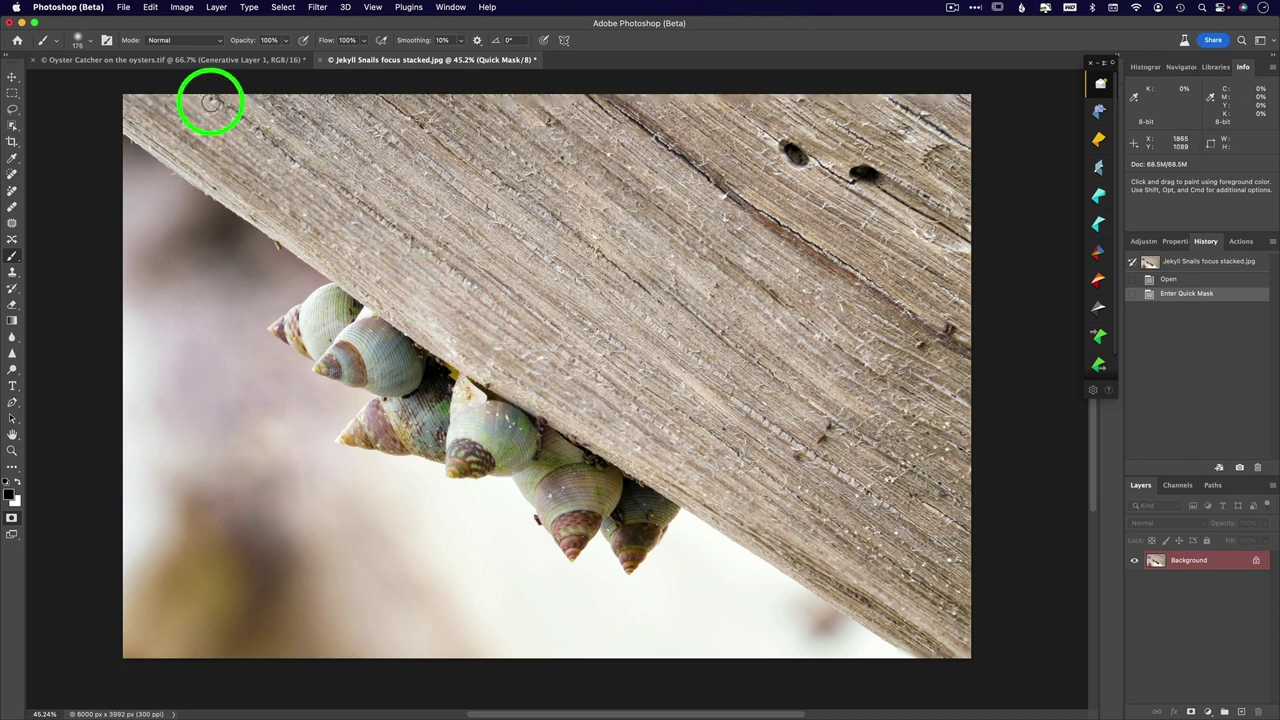
click(150, 7)
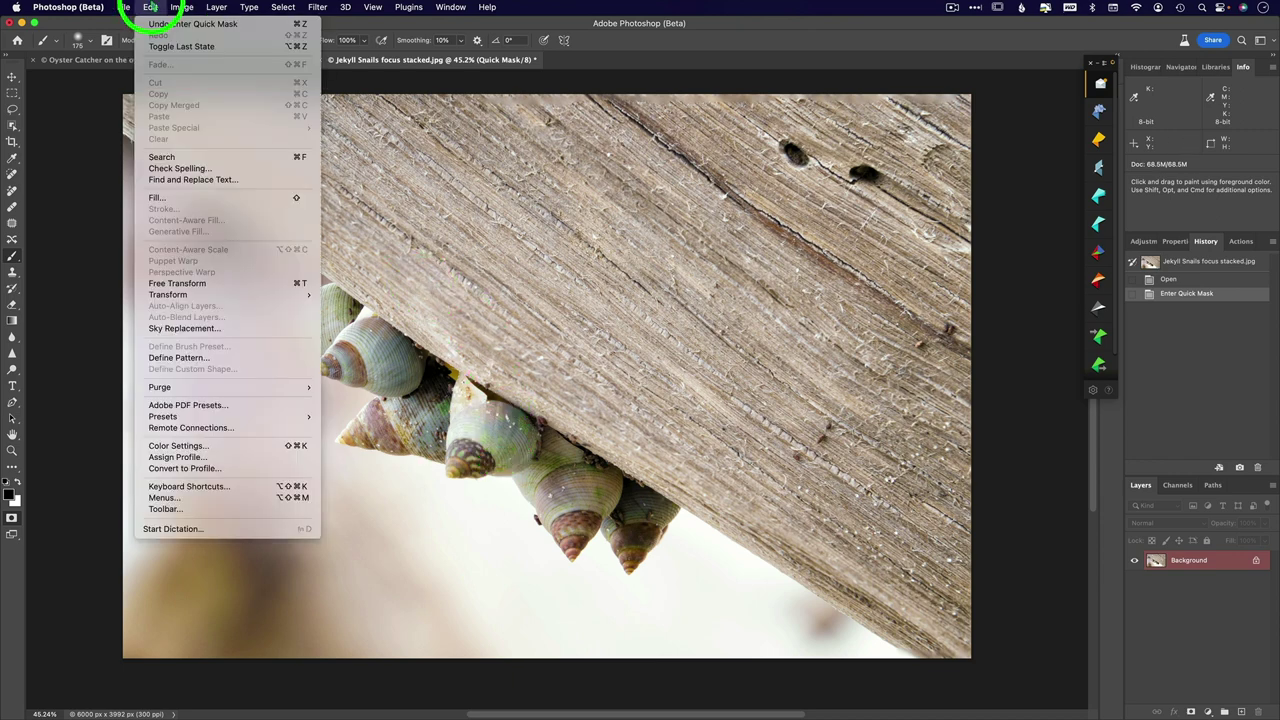
click(185, 200)
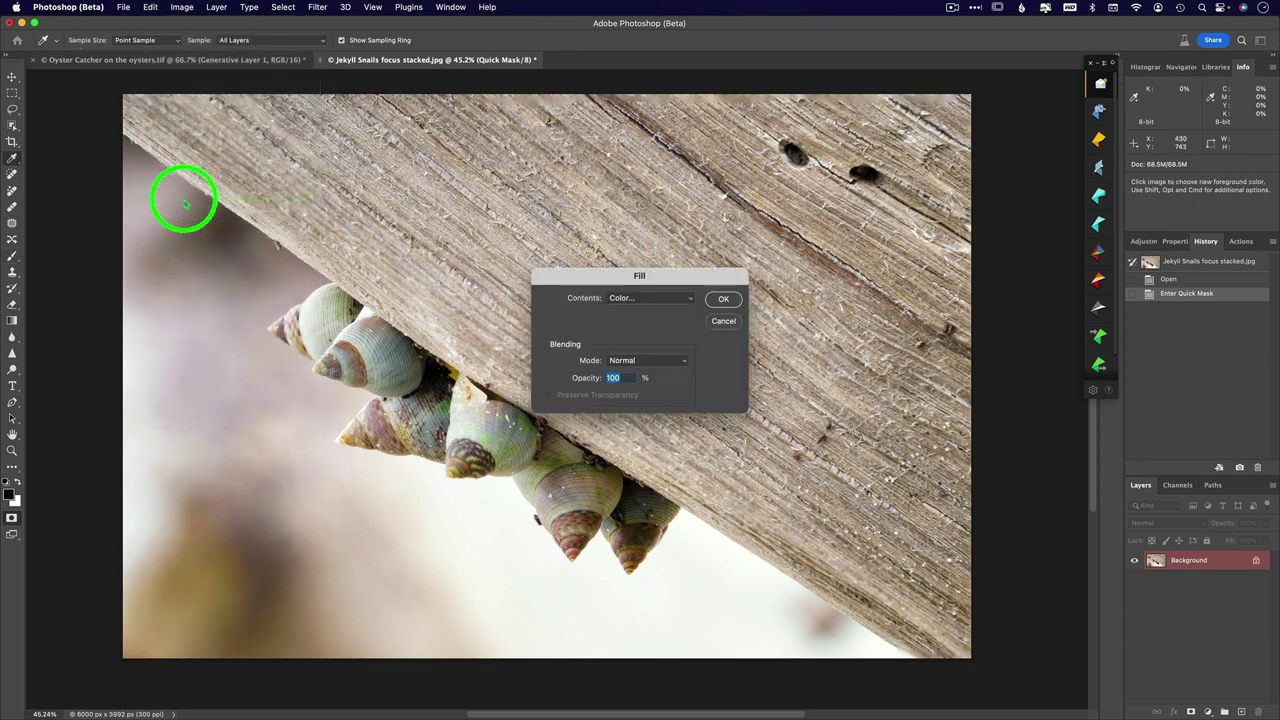
click(680, 298)
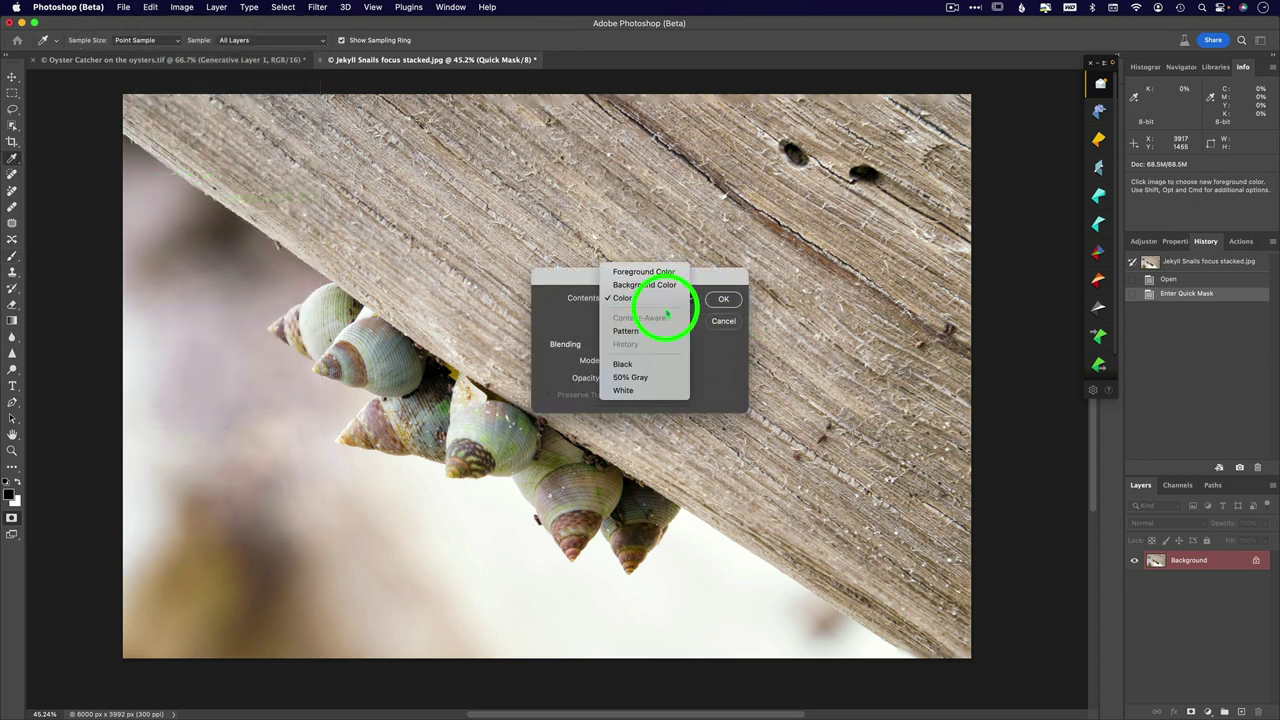
click(676, 298)
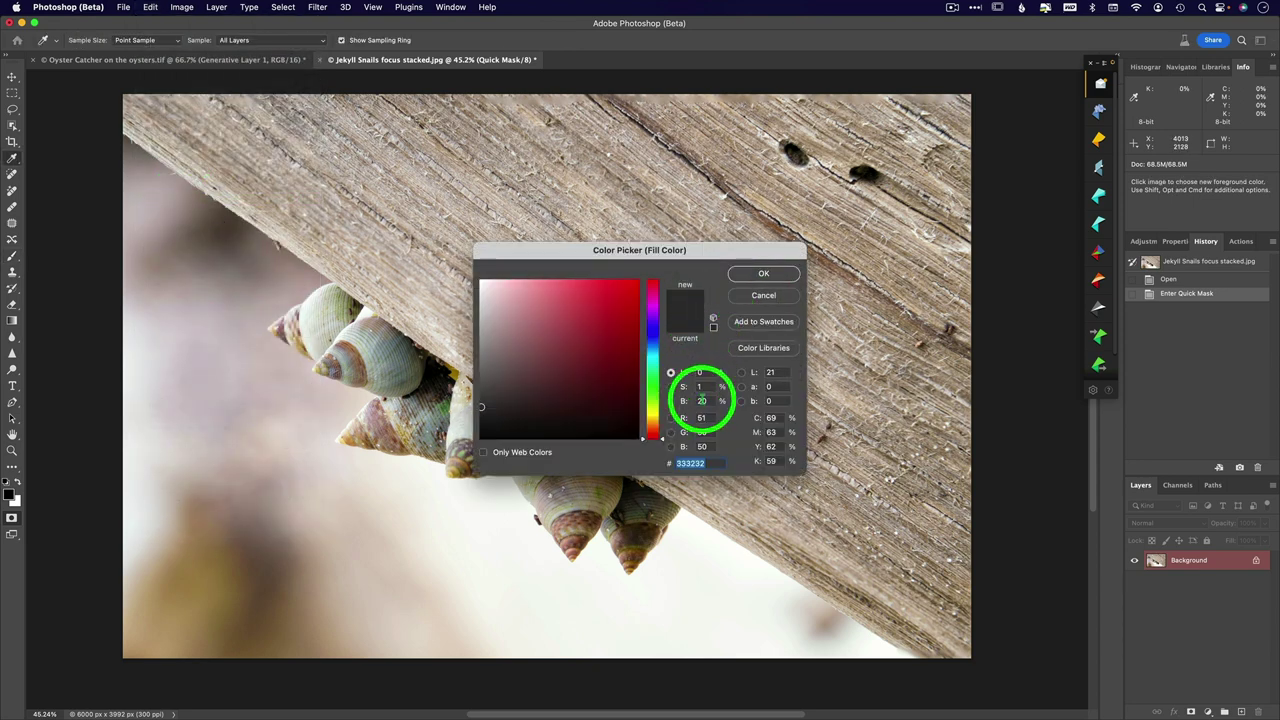
click(706, 400)
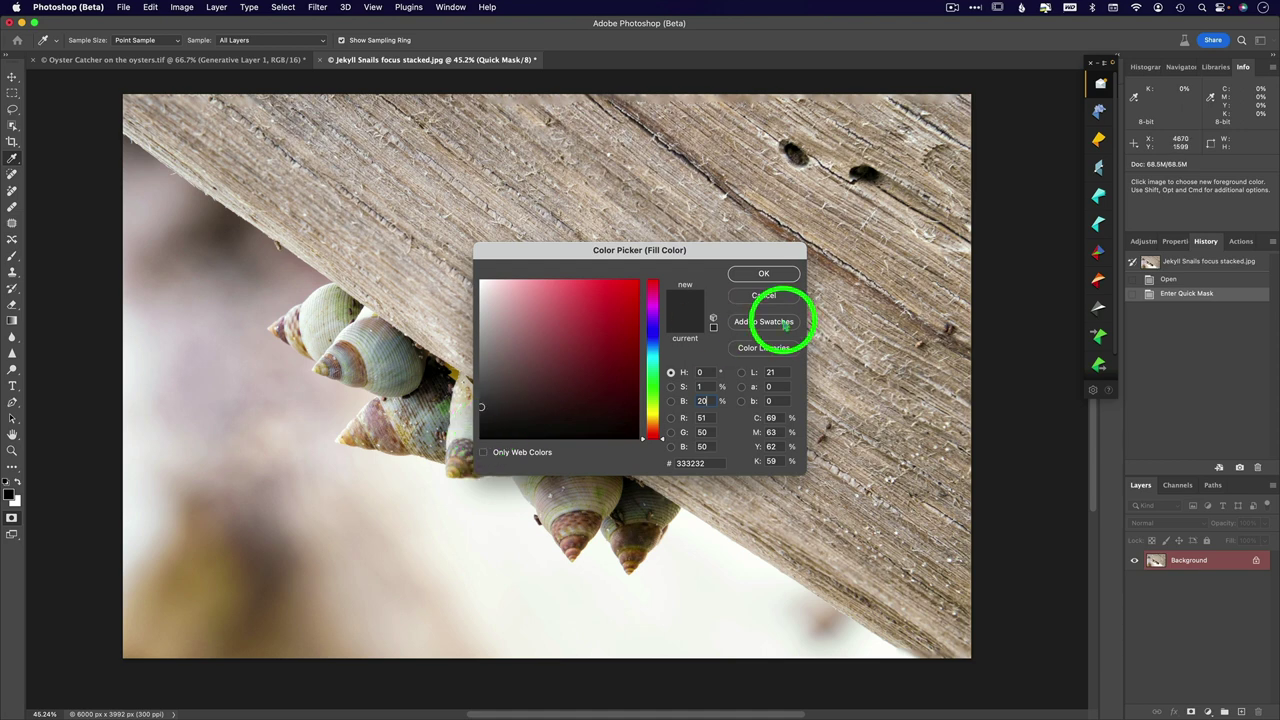
click(776, 273)
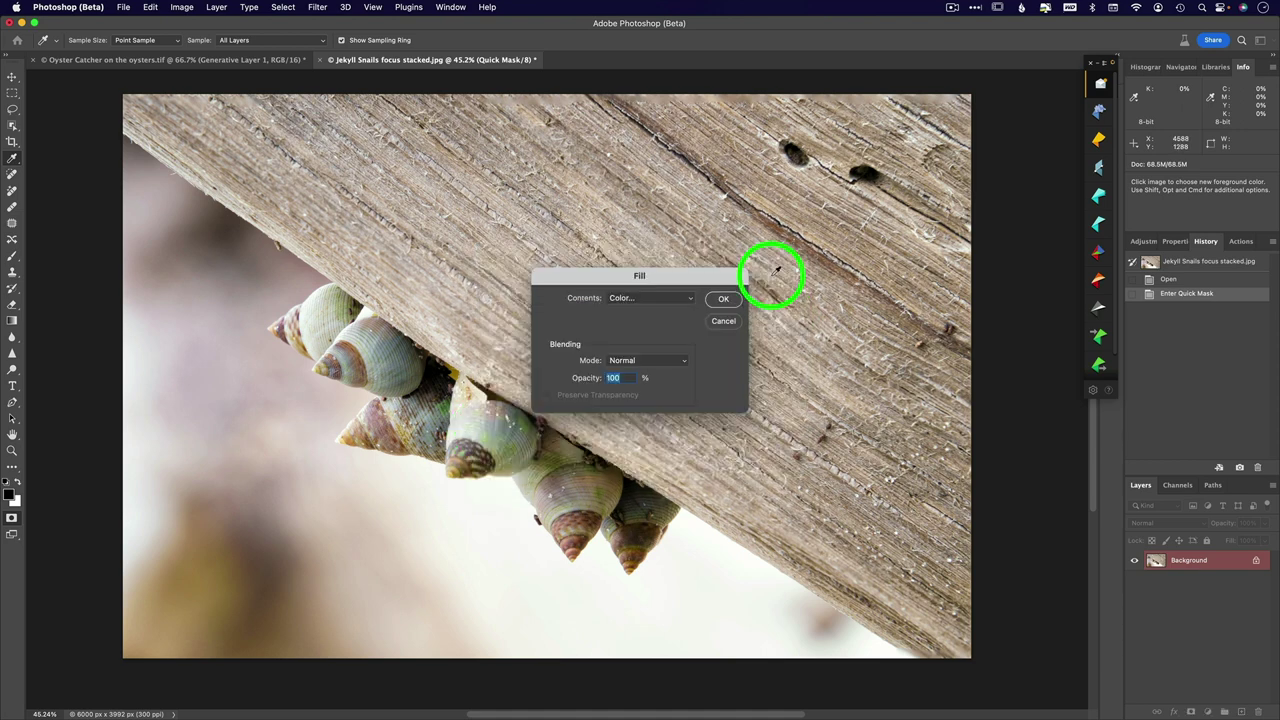
click(724, 300)
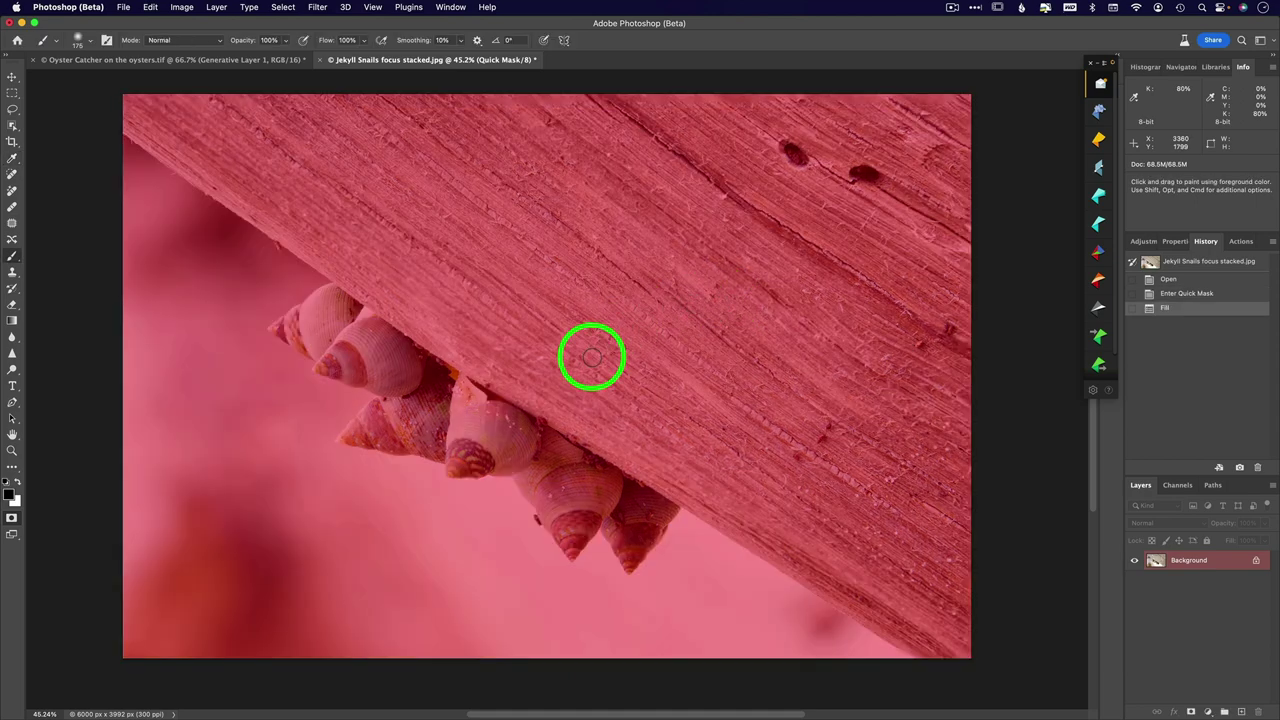
key(q)
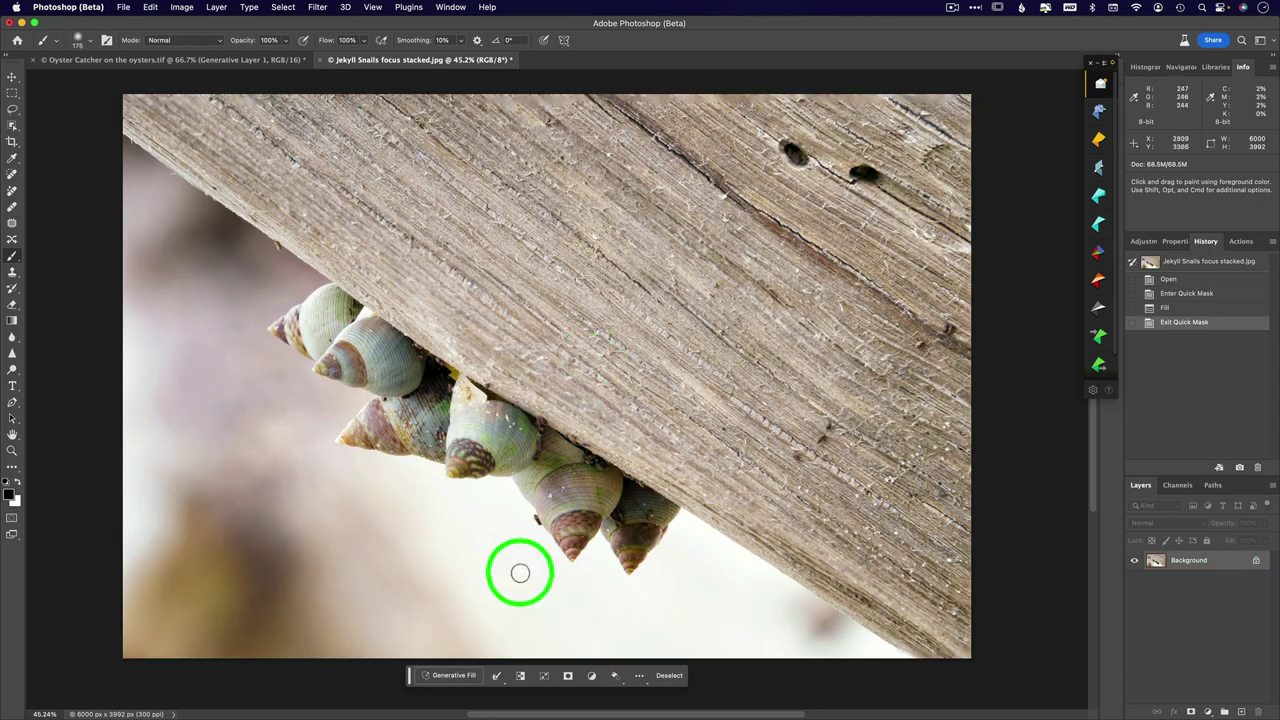
click(466, 675)
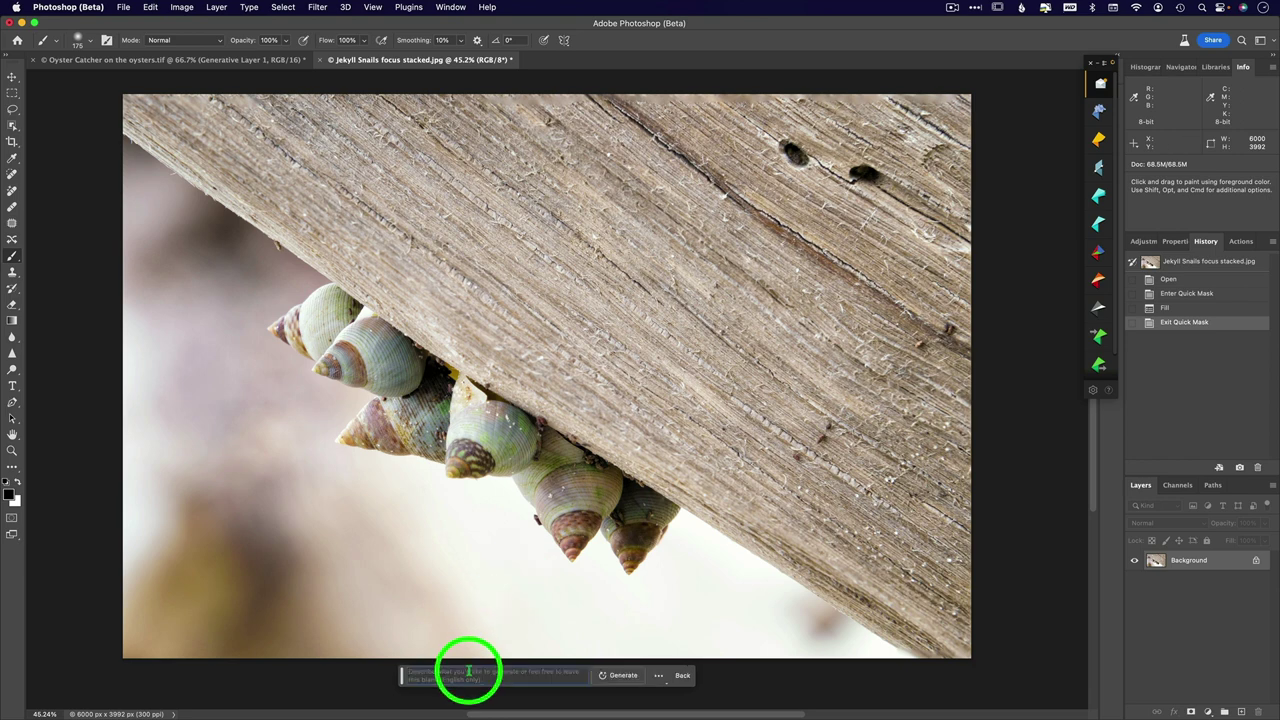
text(oil p)
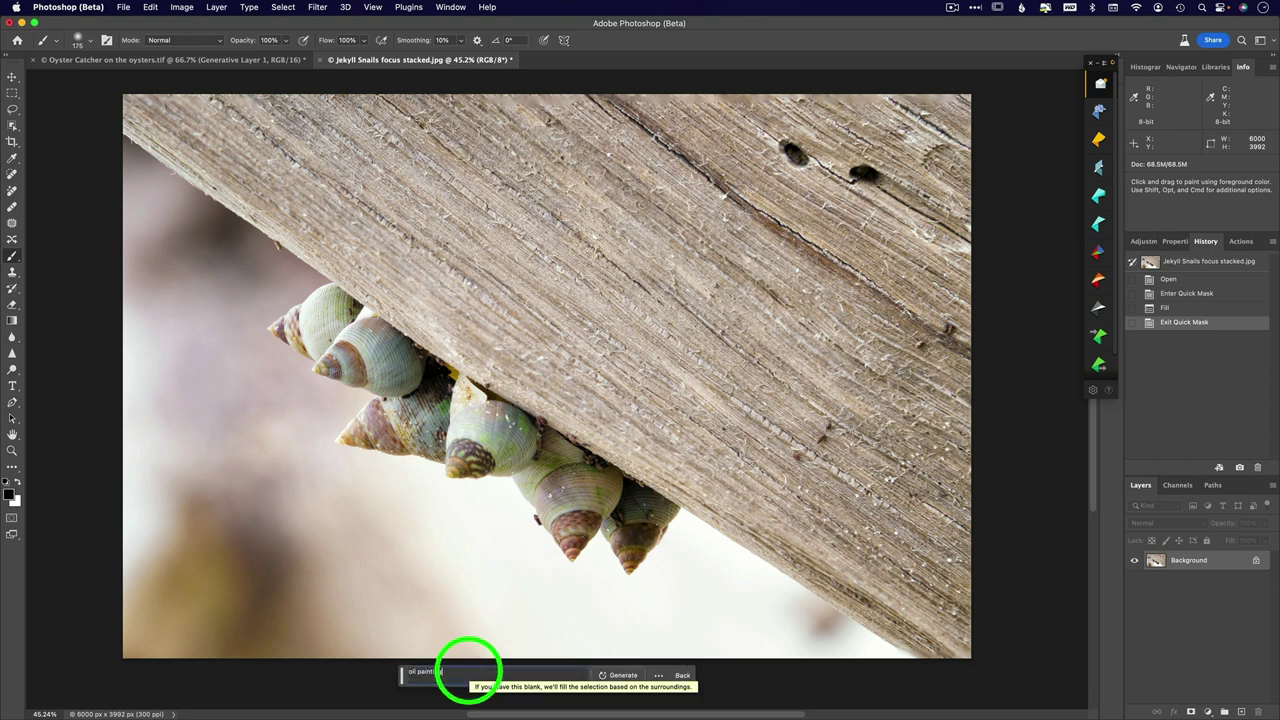
text(ainting)
key(Return)
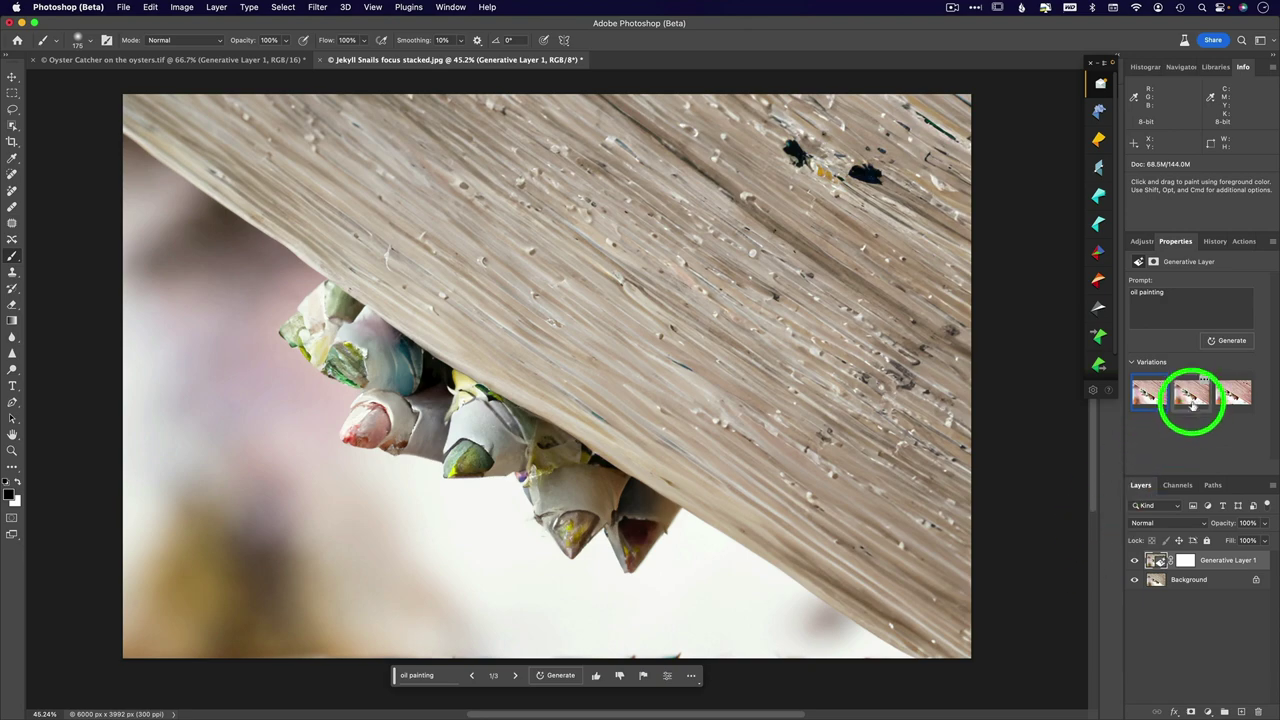
click(1191, 399)
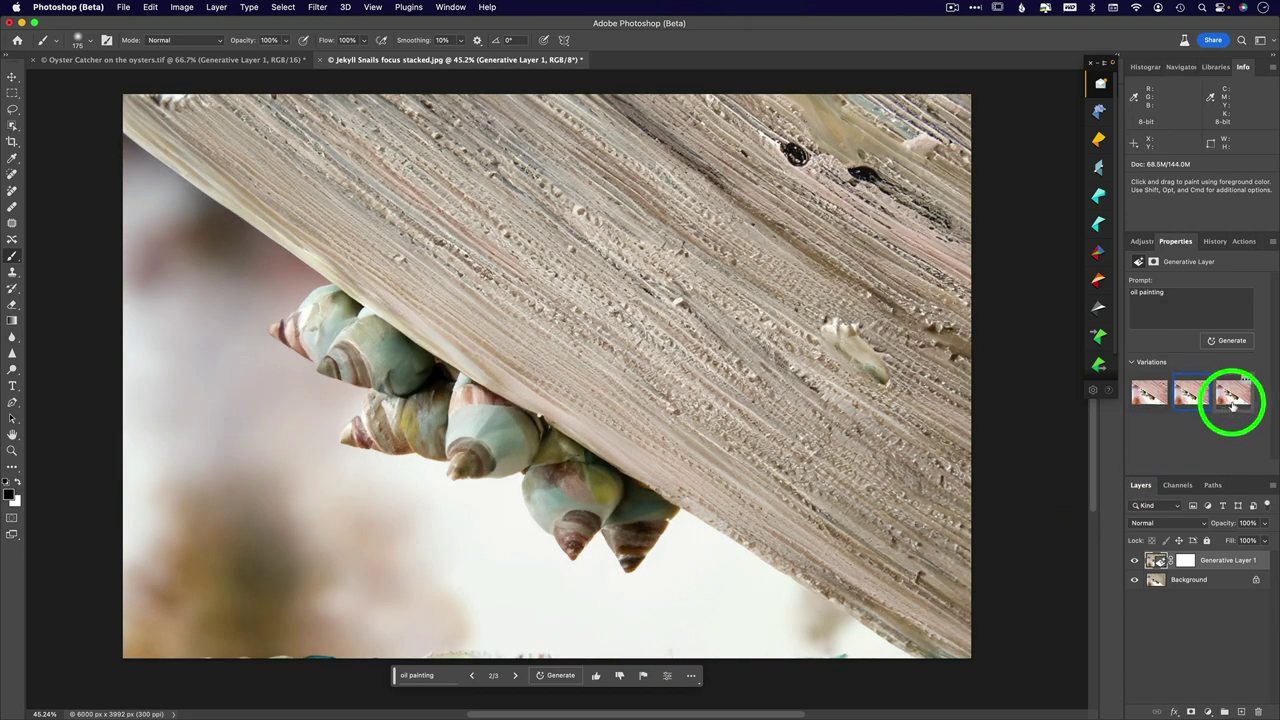
click(1233, 397)
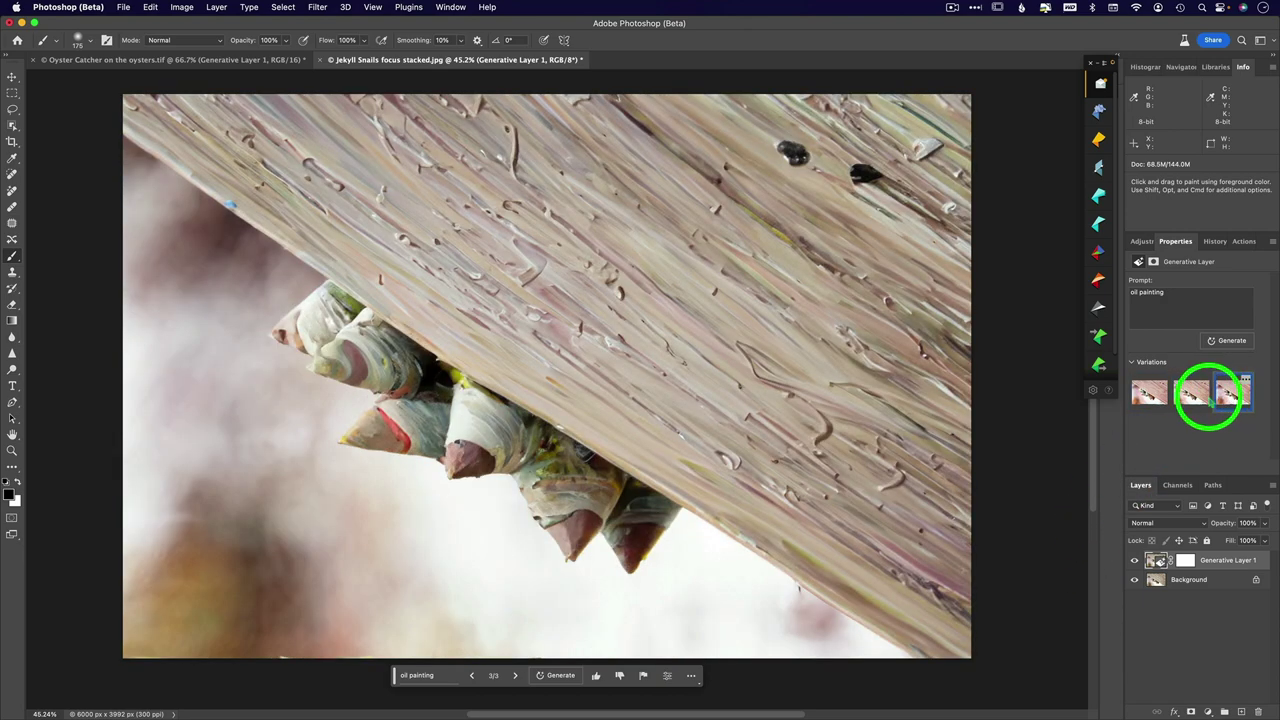
click(1190, 396)
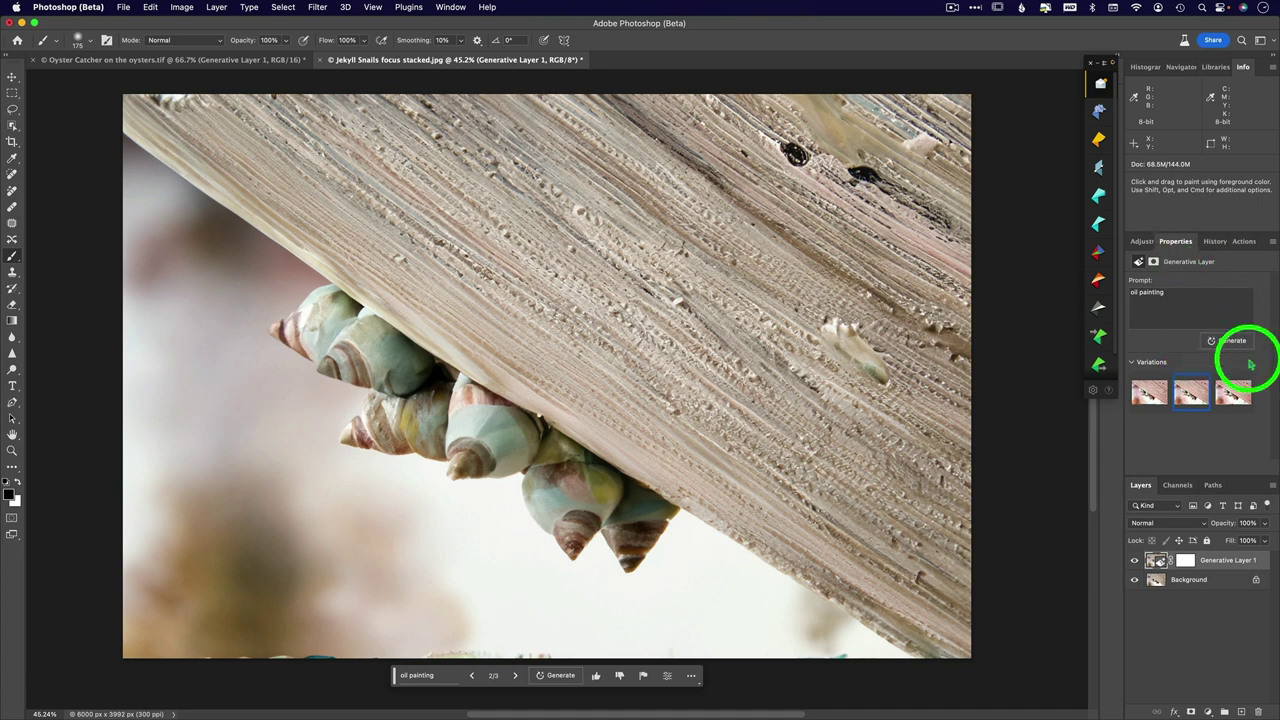
click(450, 8)
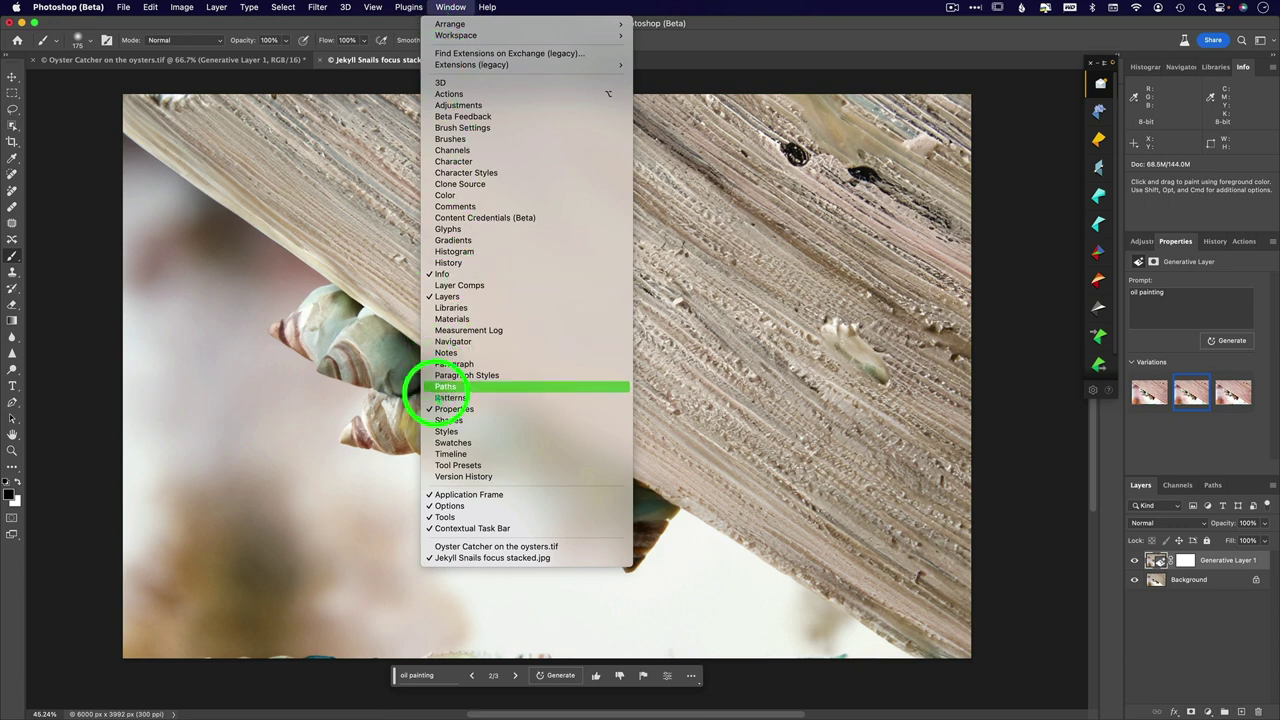
click(450, 8)
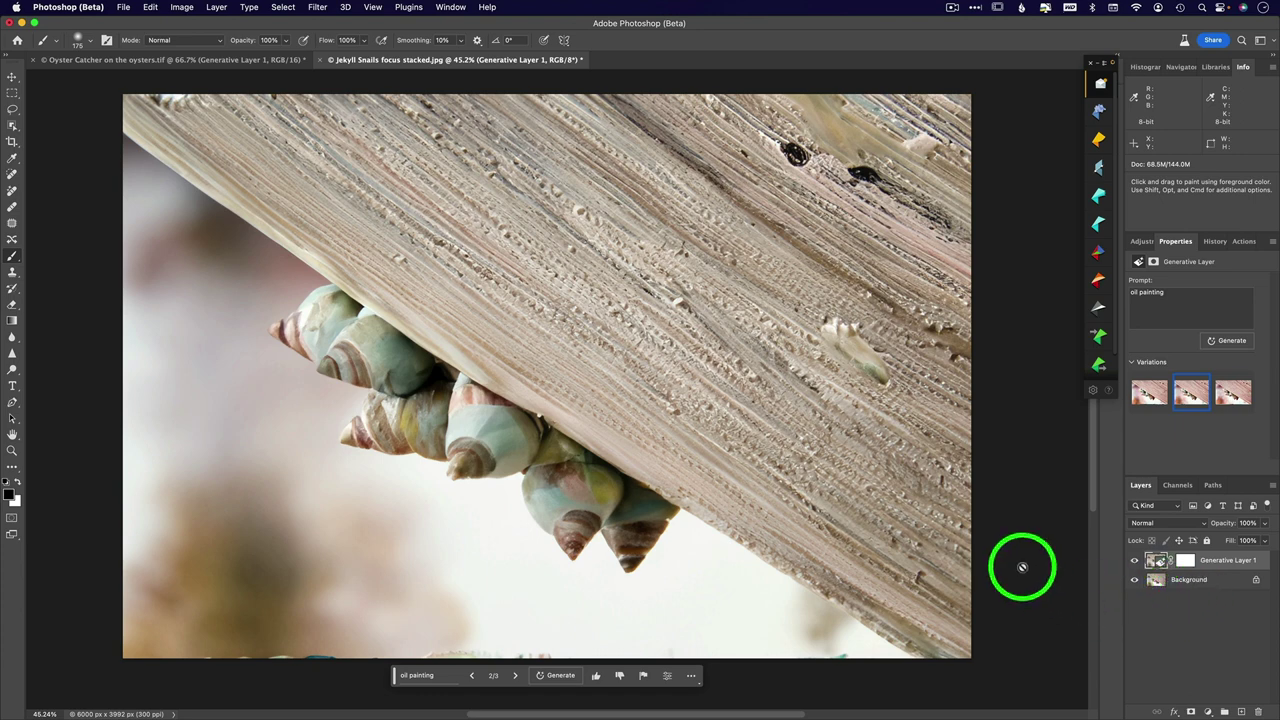
Step: Fill a Quick Mask with near-black at brightness 10 and convert it to a selection
key(q)
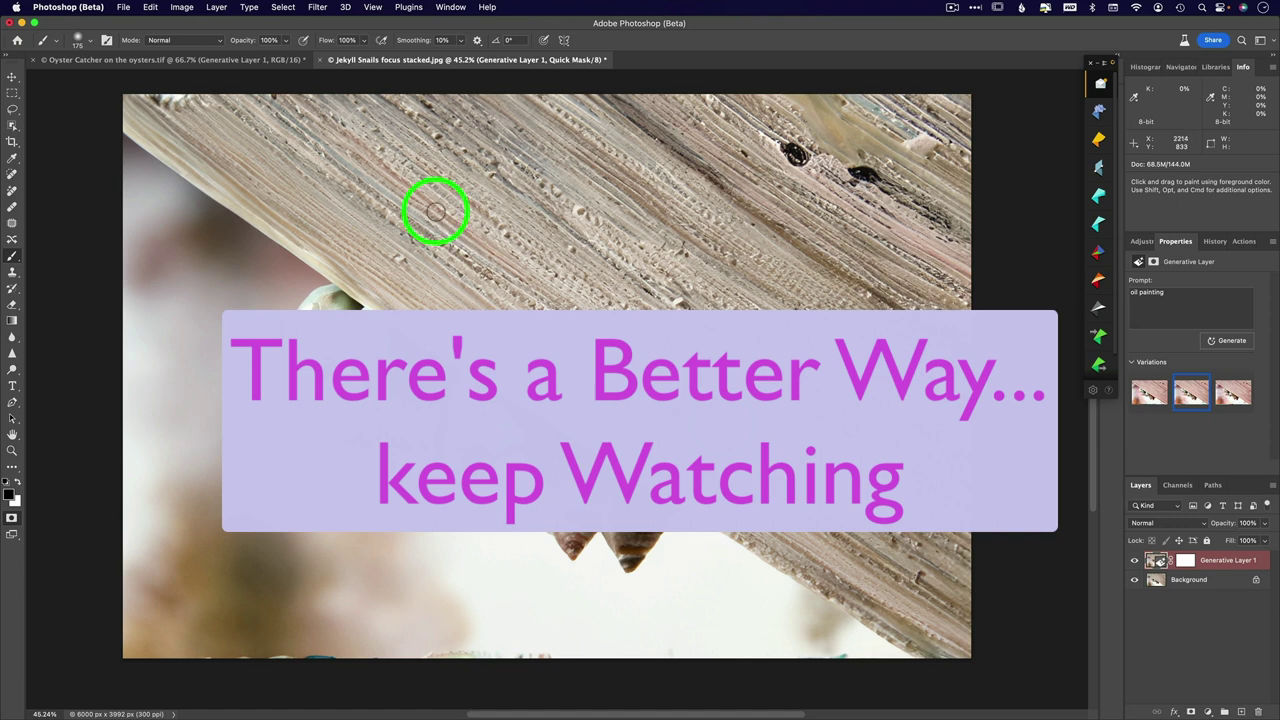
click(150, 7)
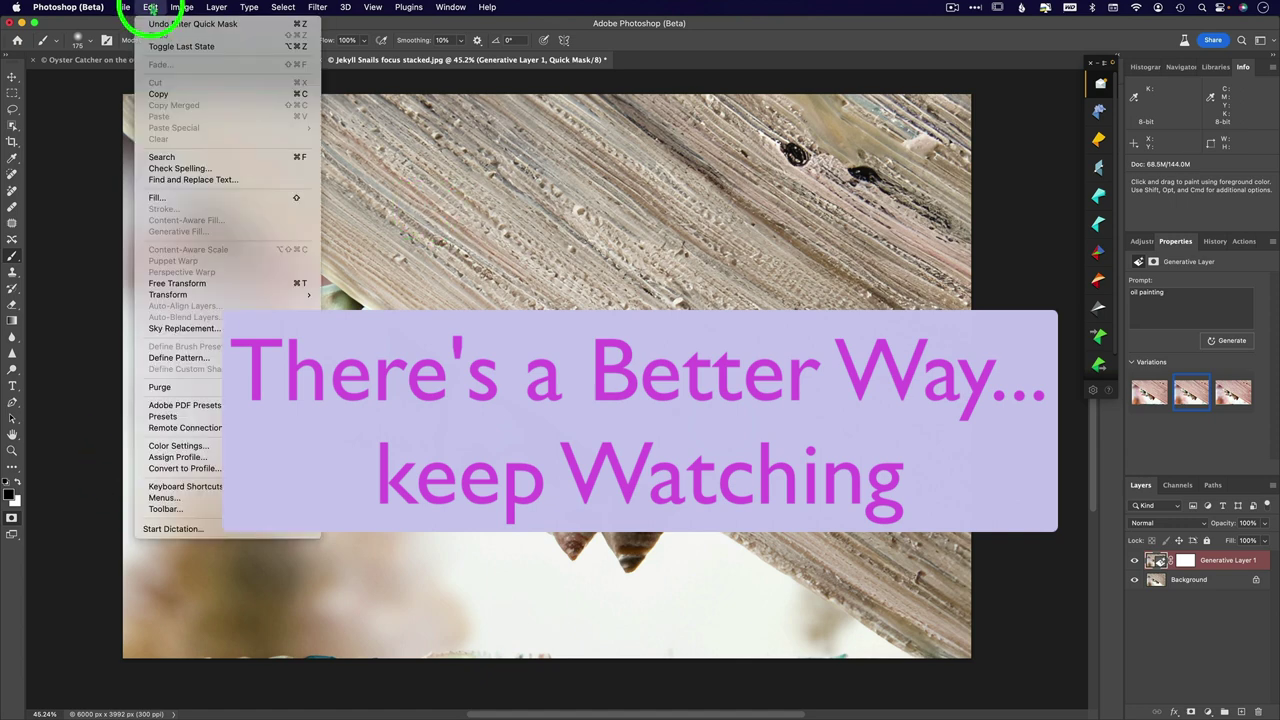
click(240, 197)
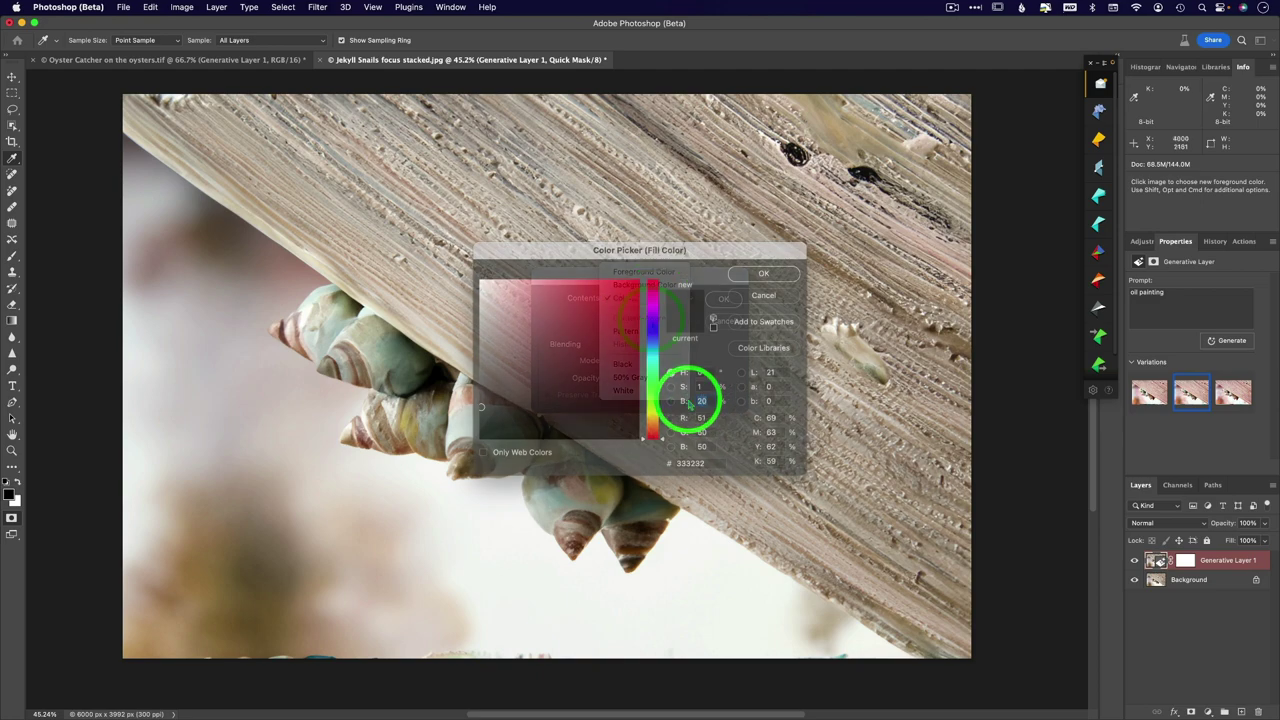
click(700, 400)
text(10)
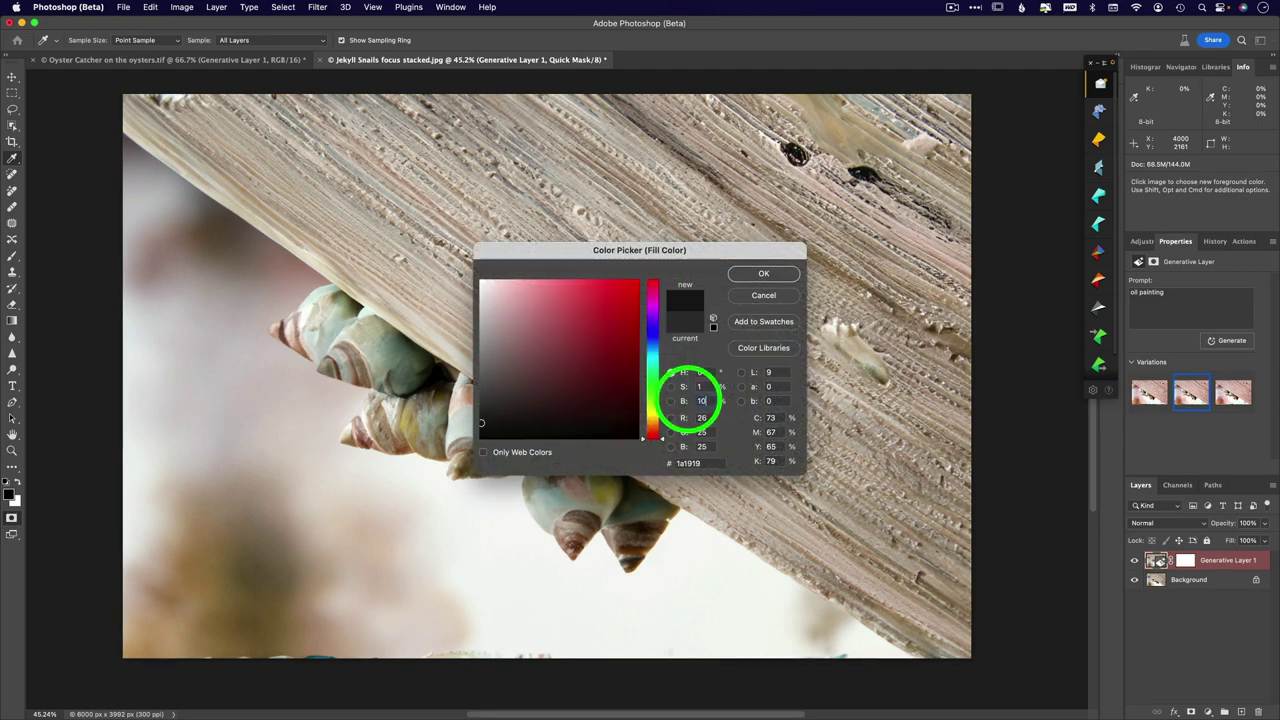
click(764, 274)
click(726, 298)
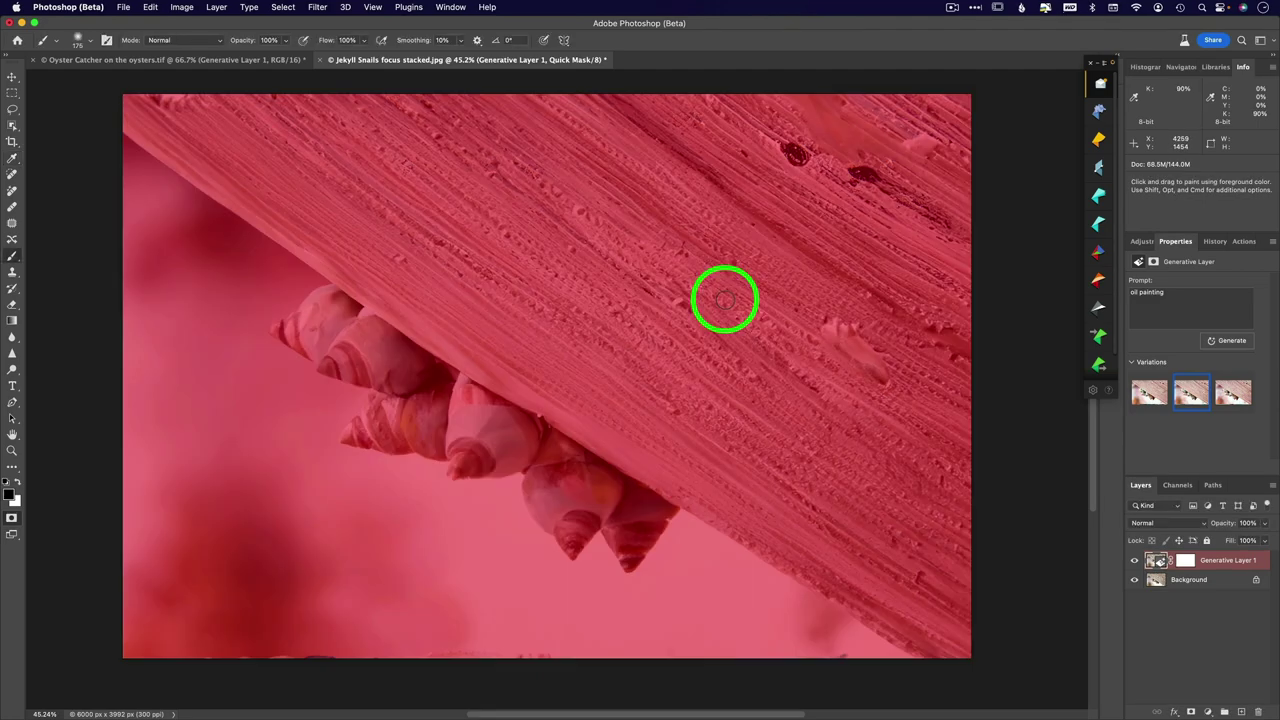
key(q)
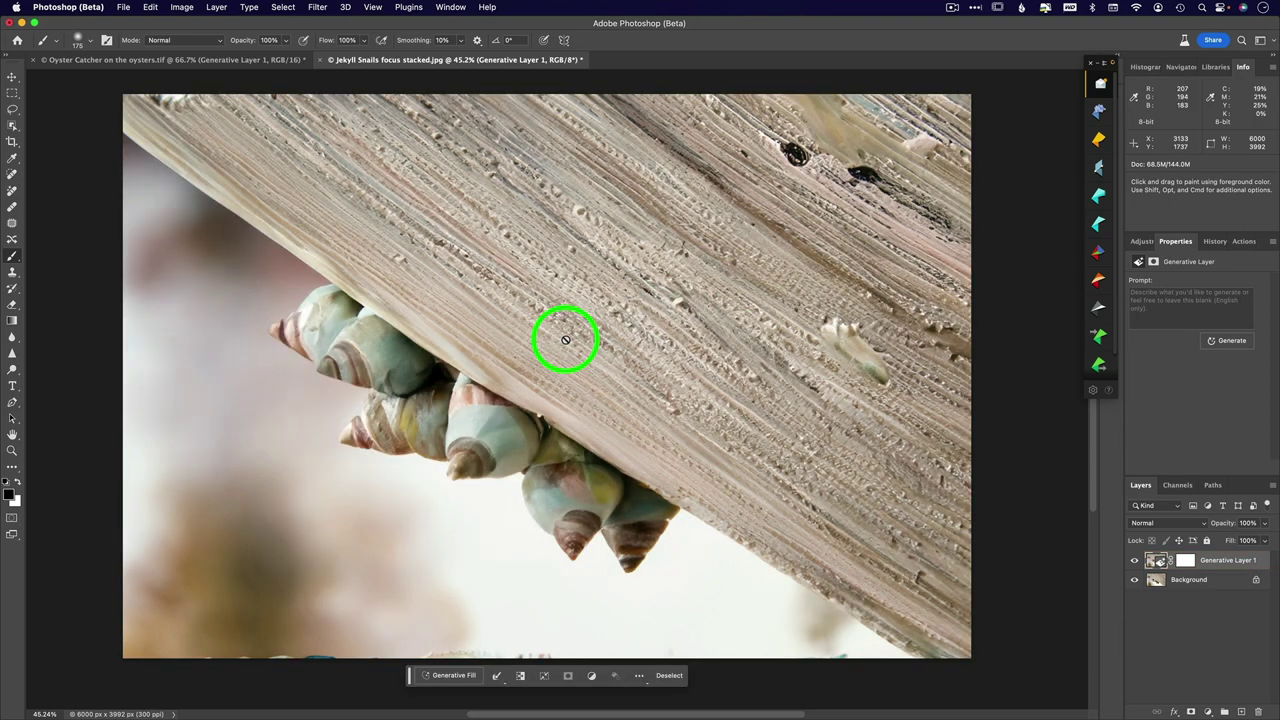
Step: Generate an 'oil painting' Generative Fill from the selection
click(460, 675)
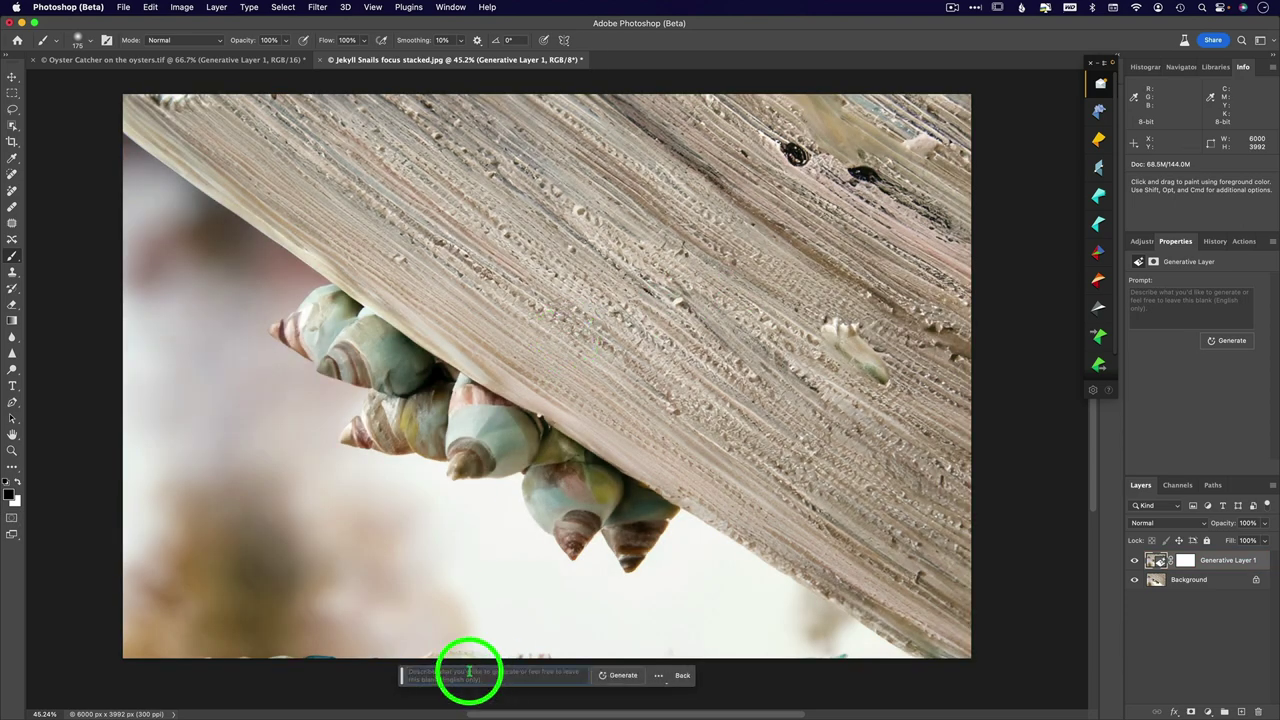
text(oil painting)
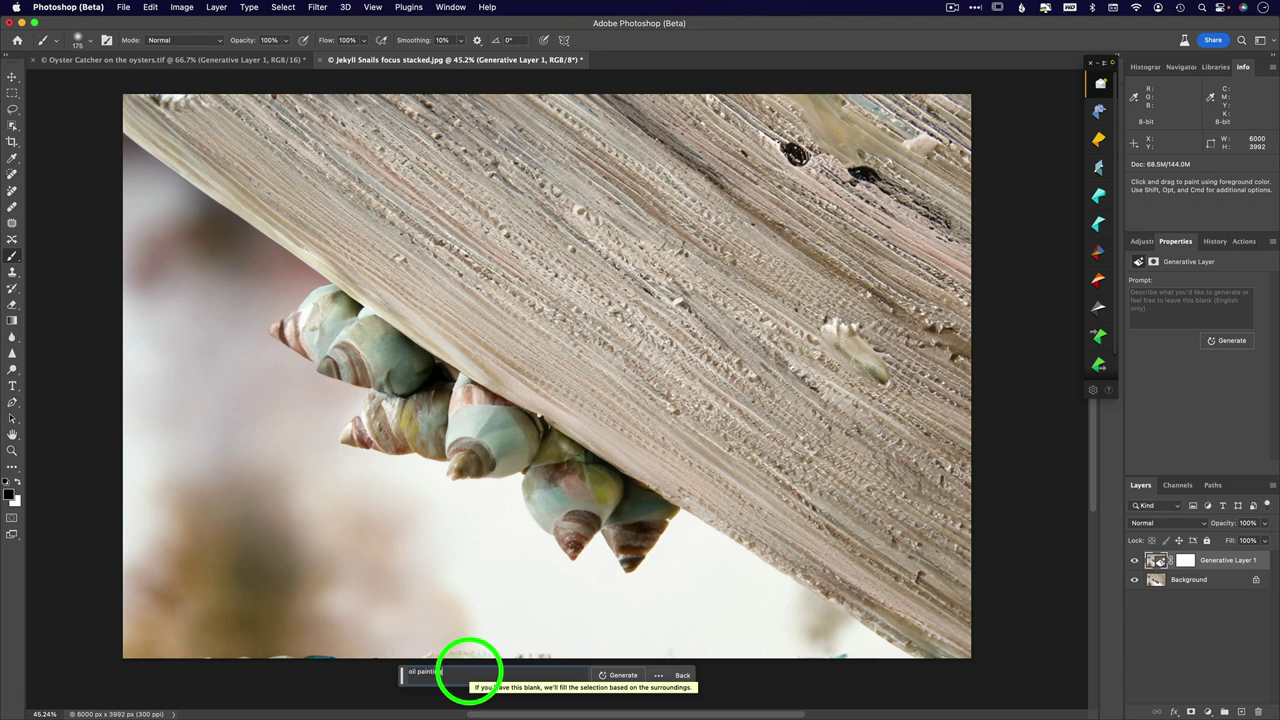
key(Return)
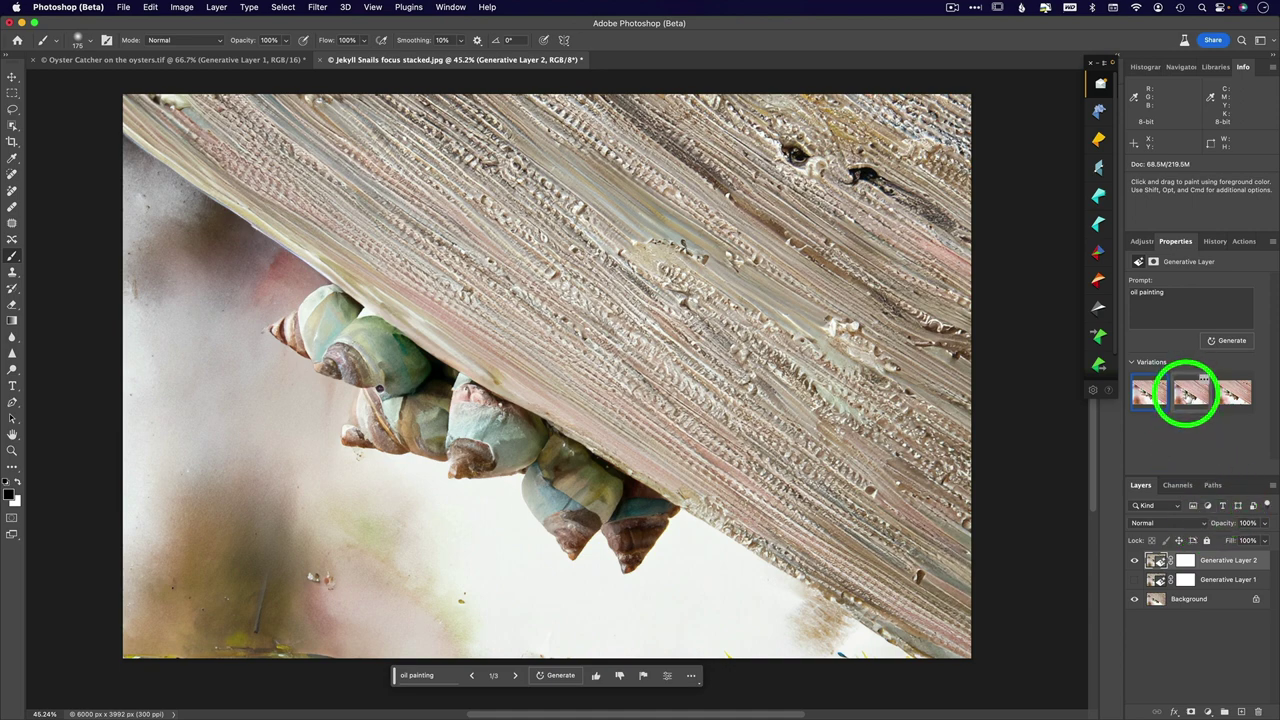
Step: Preview the second oil painting variation on Generative Layer 2, then return to the first
click(1188, 394)
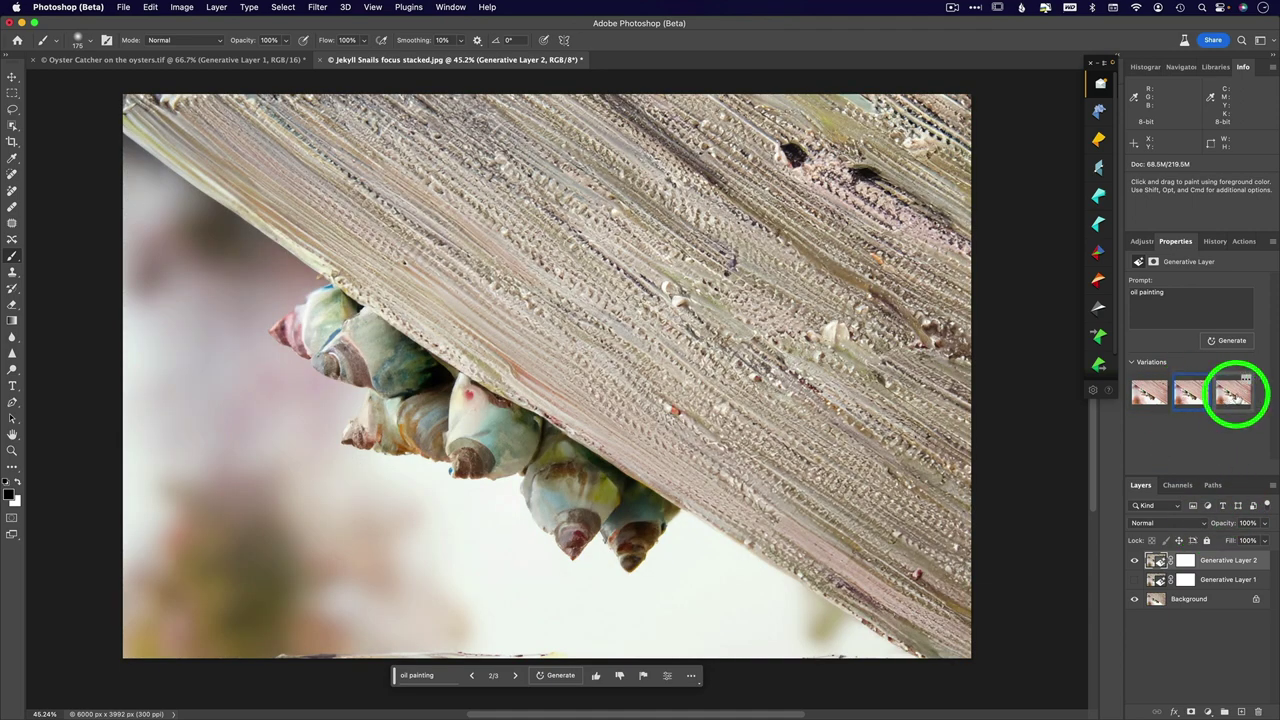
click(1148, 392)
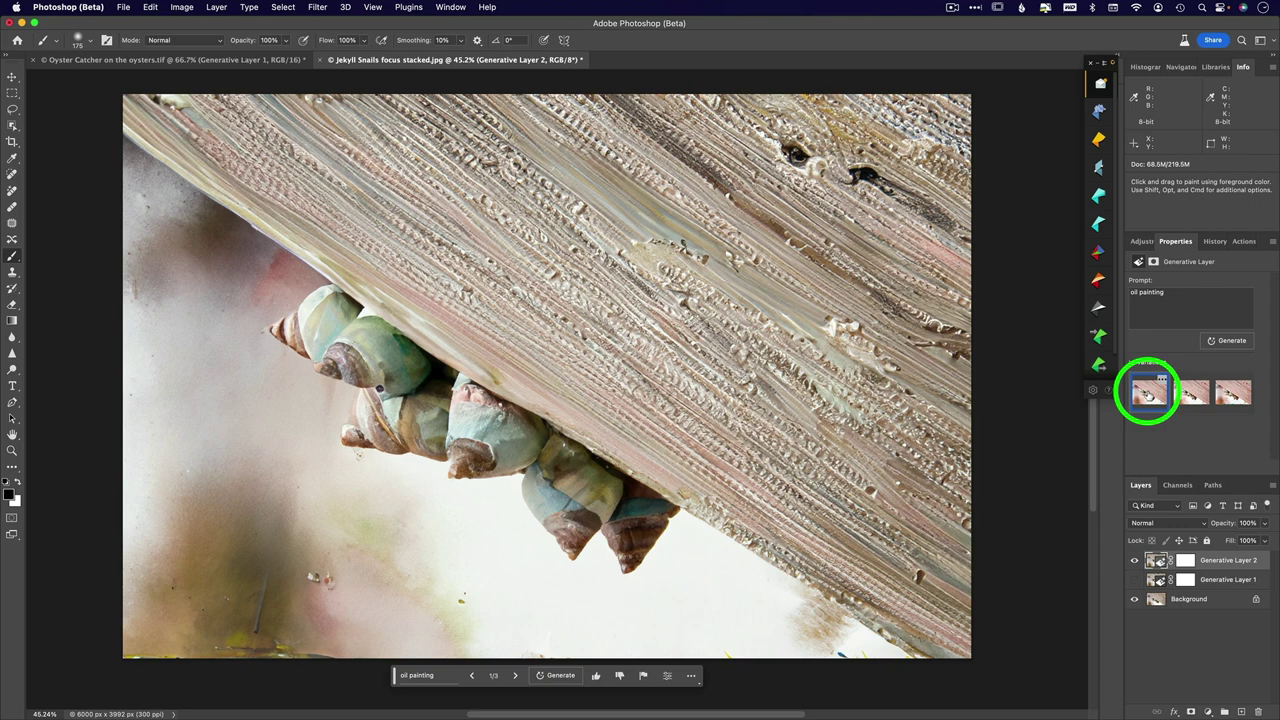
Step: Paint black on Generative Layer 2's mask over the snail shells to reveal the original photo
click(1186, 562)
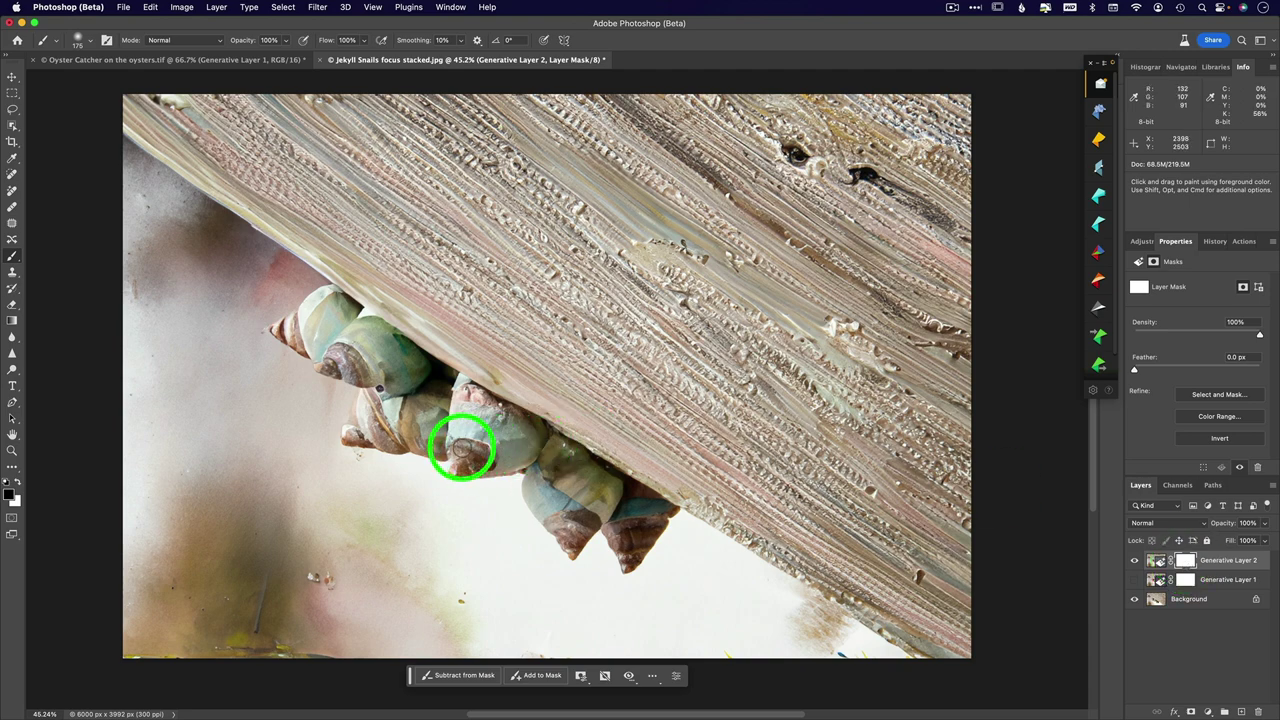
click(461, 448)
mouse_move(461, 448)
mouse_down()
mouse_move(514, 454)
mouse_move(439, 402)
mouse_move(406, 424)
mouse_move(362, 427)
mouse_move(394, 424)
mouse_move(398, 396)
mouse_move(342, 365)
mouse_move(333, 331)
mouse_move(303, 327)
mouse_move(343, 323)
mouse_move(467, 432)
mouse_move(522, 461)
mouse_move(553, 522)
mouse_move(569, 484)
mouse_move(668, 529)
mouse_move(618, 557)
mouse_move(575, 537)
mouse_move(580, 515)
mouse_move(826, 549)
mouse_up()
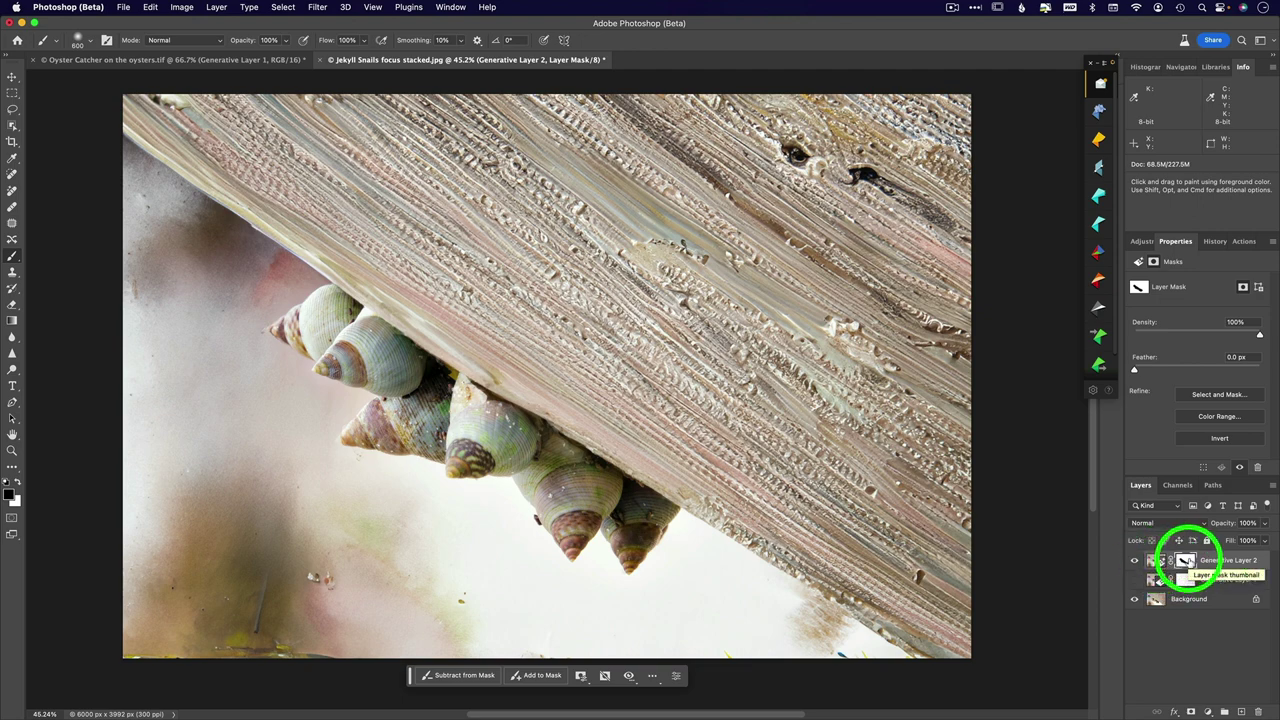
Step: Replace Generative Layer 2's prompt with 'watercolor painting' and generate new variations
click(1157, 562)
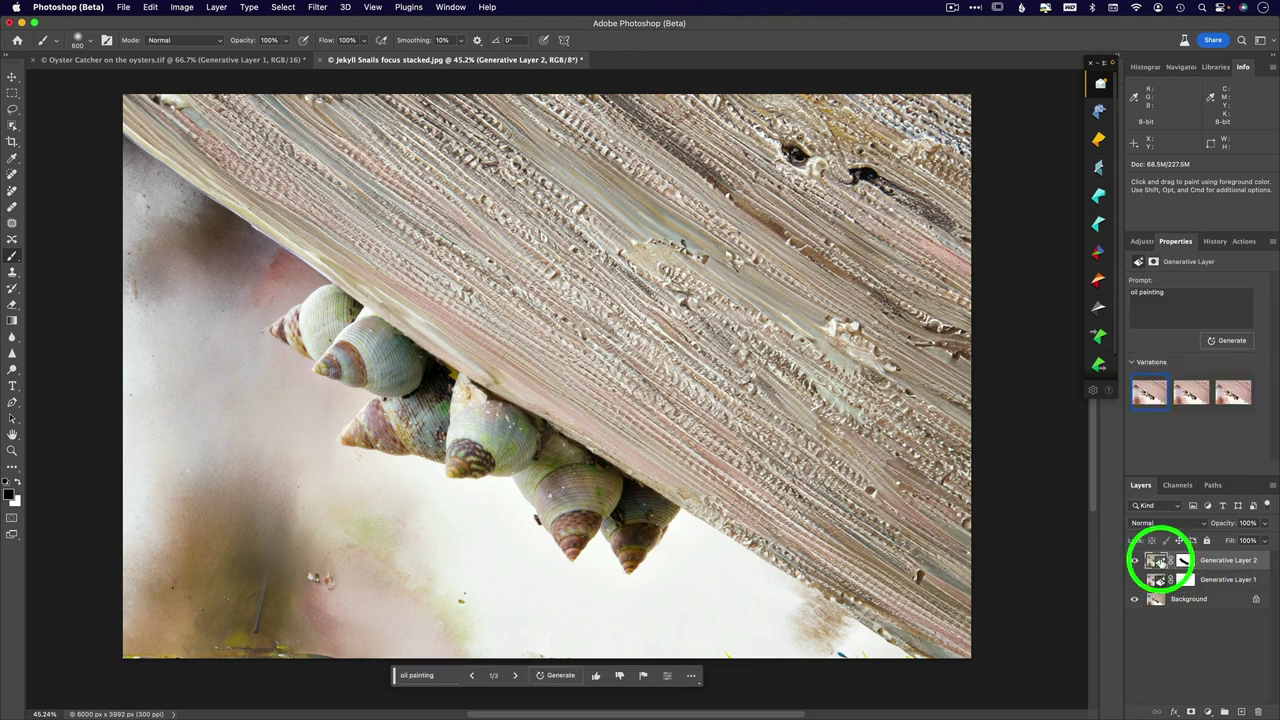
triple_click(1177, 291)
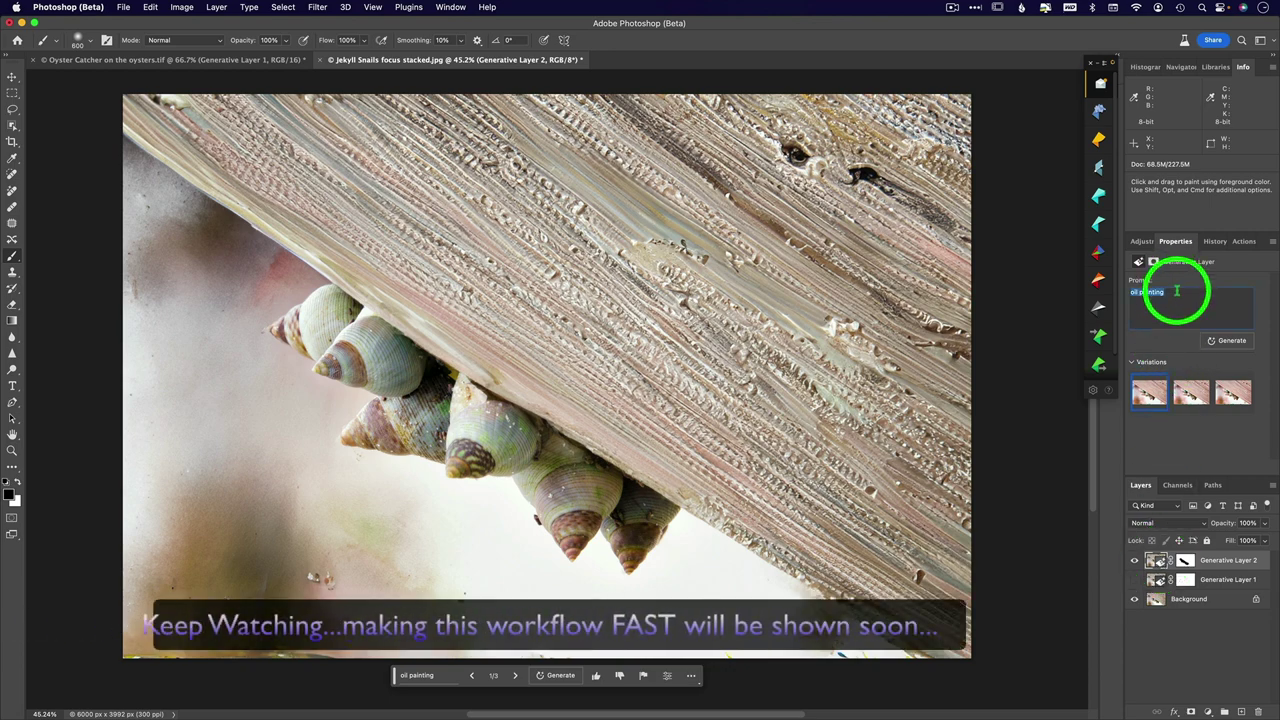
text(watercolor)
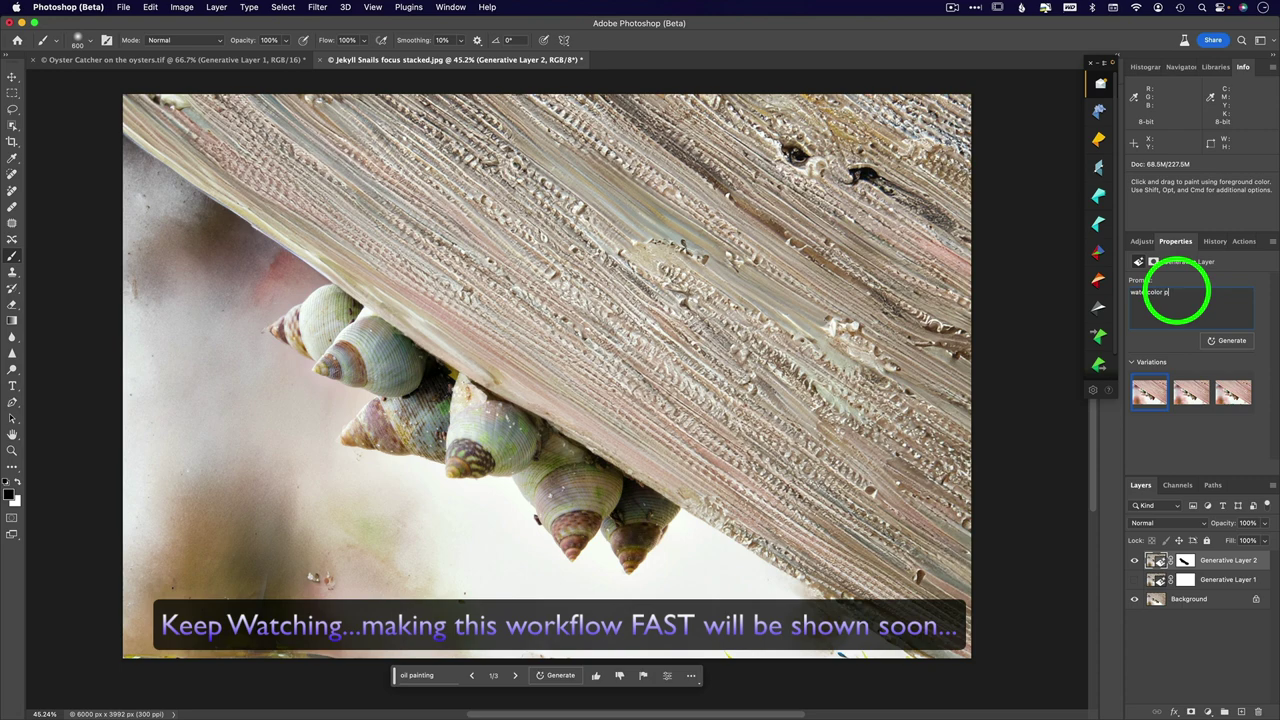
click(1239, 341)
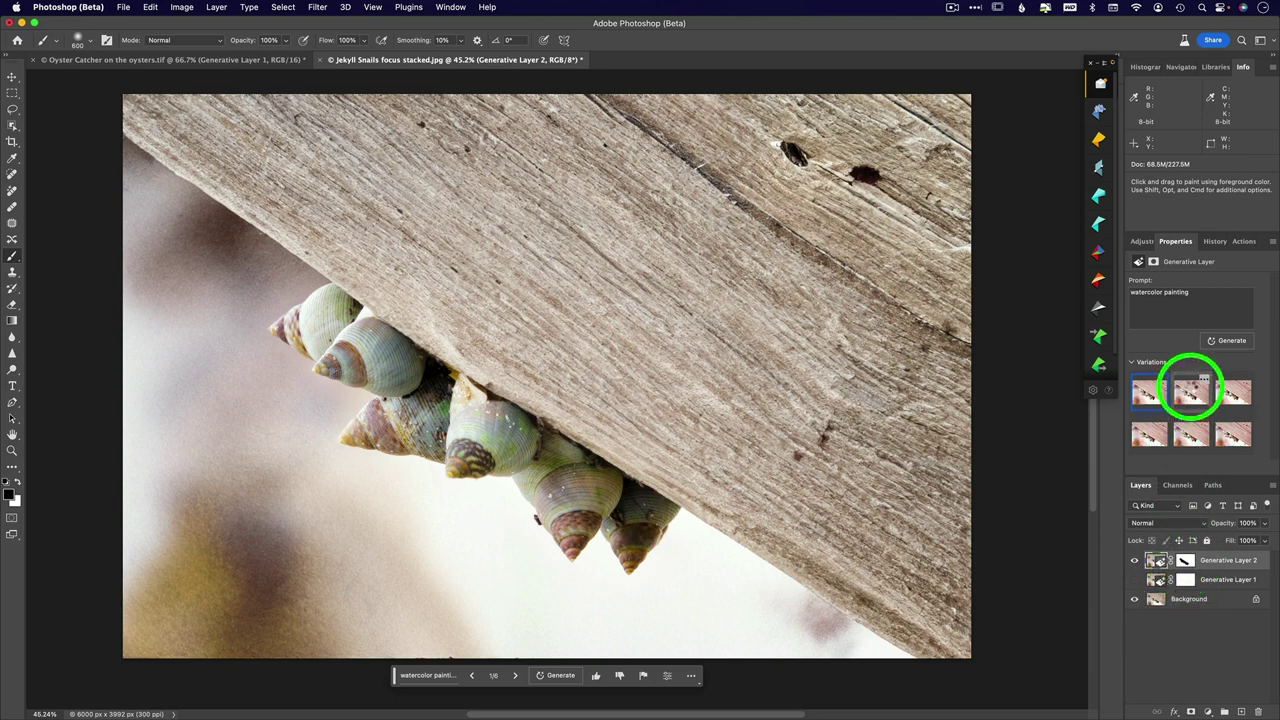
Step: Compare the first two watercolor variations and inspect the layer mask on its own
click(1192, 388)
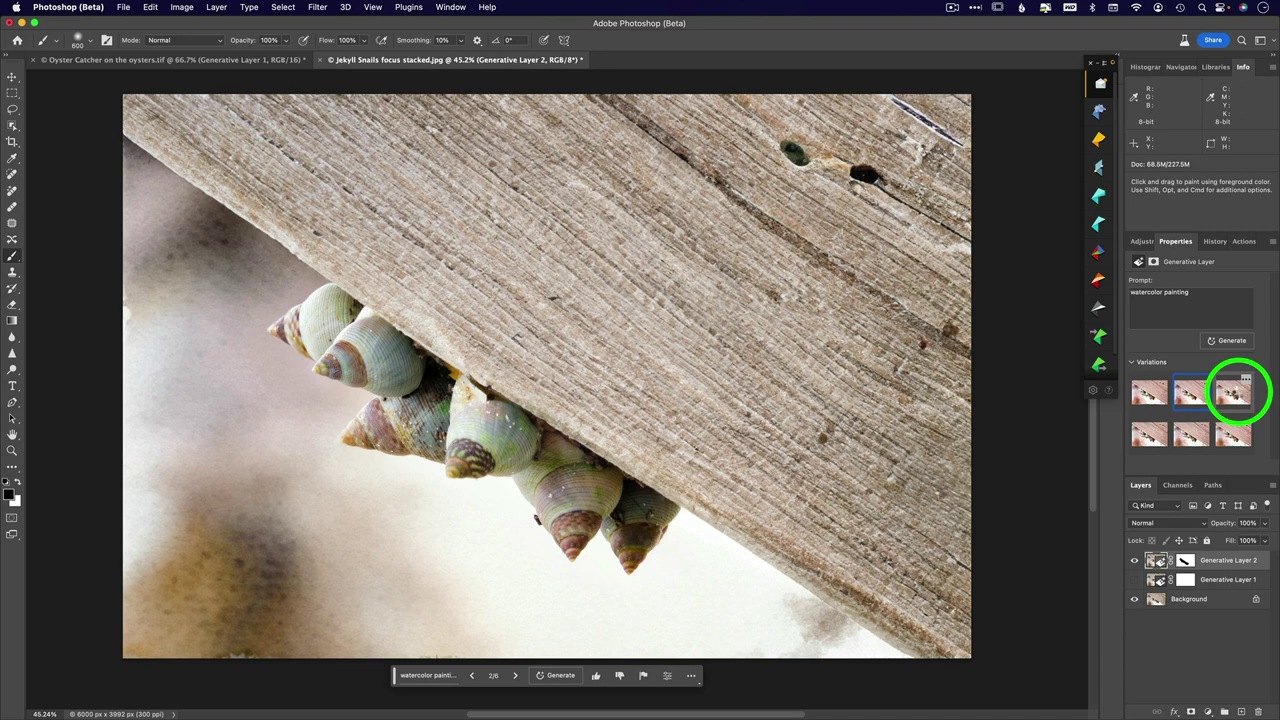
click(1150, 393)
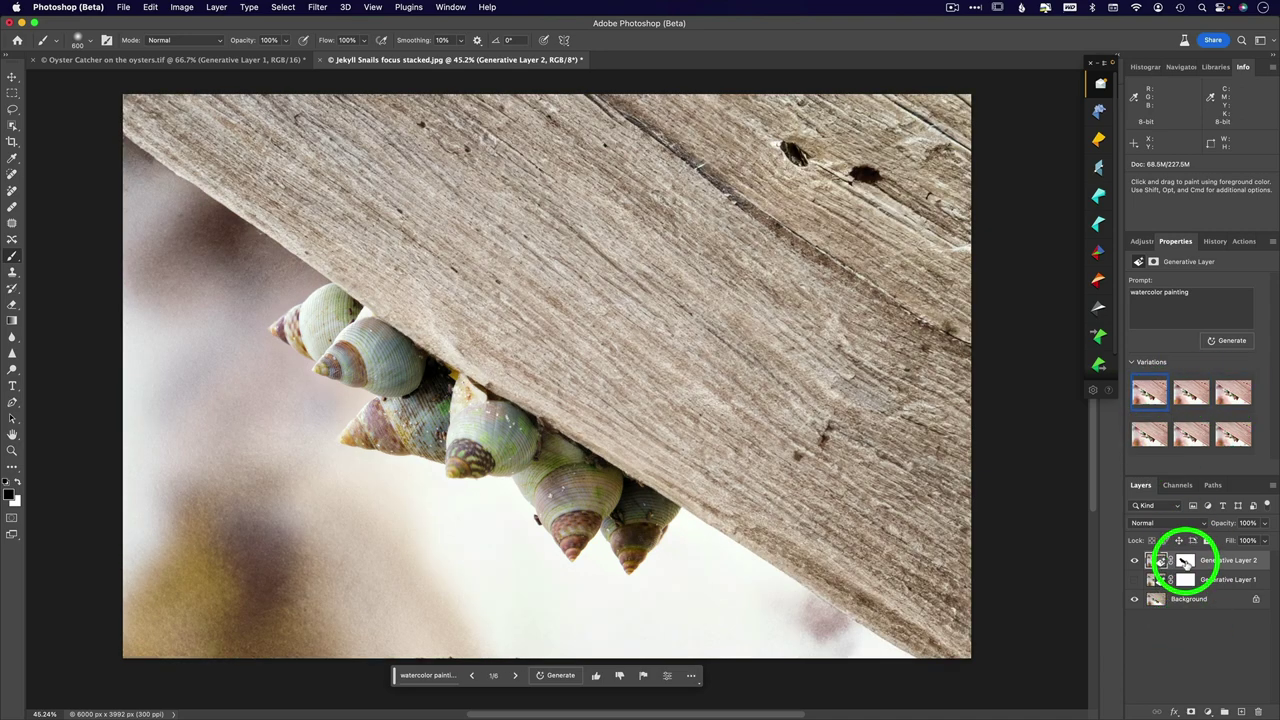
click(1184, 563)
alt+click(1184, 563)
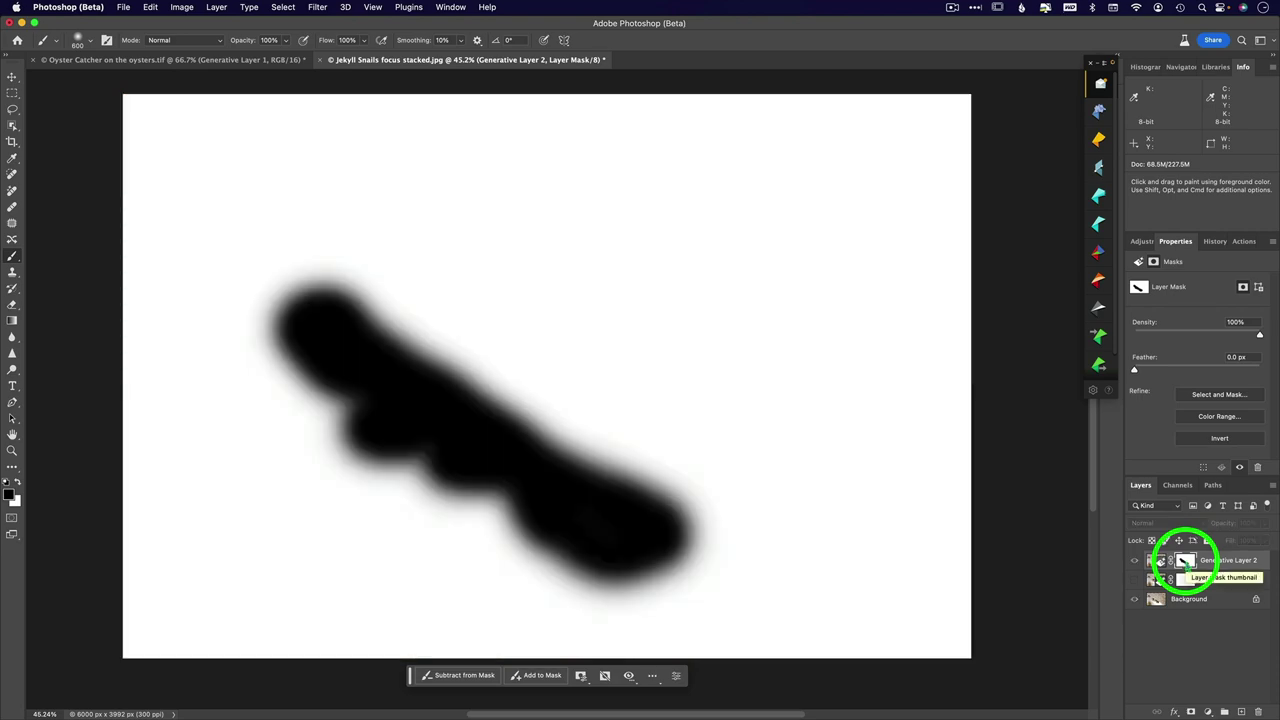
alt+click(1184, 563)
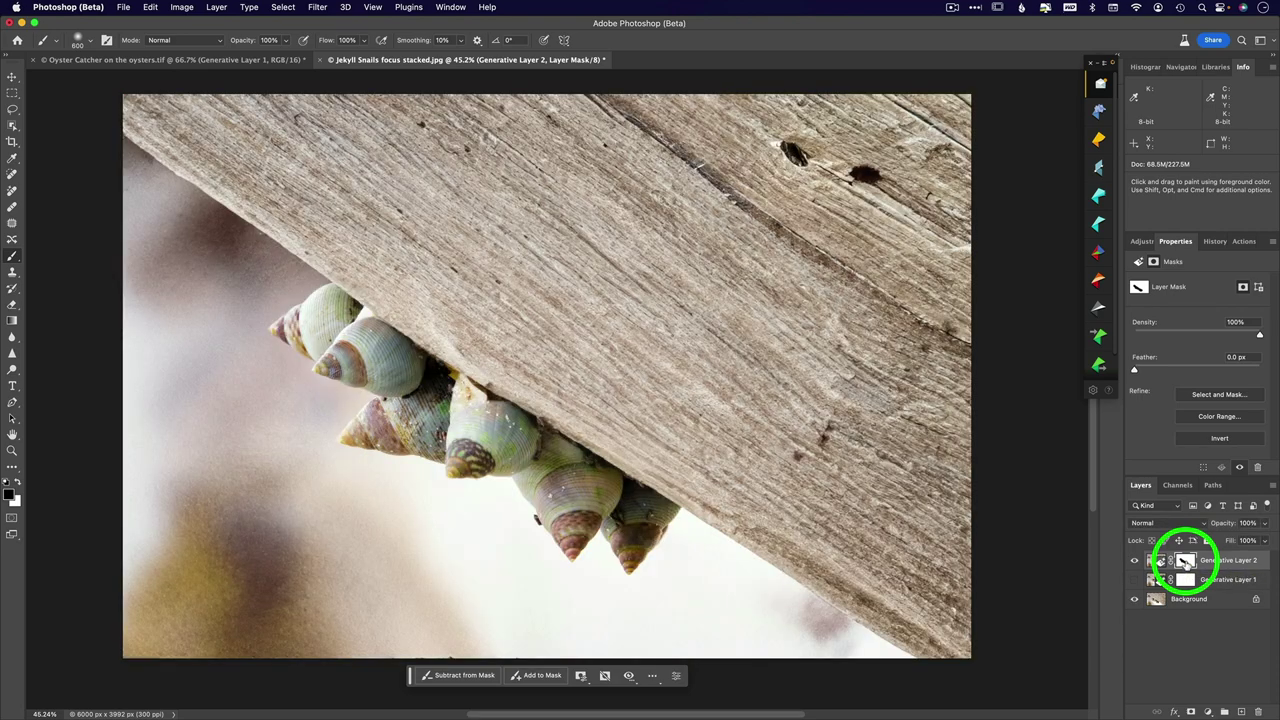
click(1156, 560)
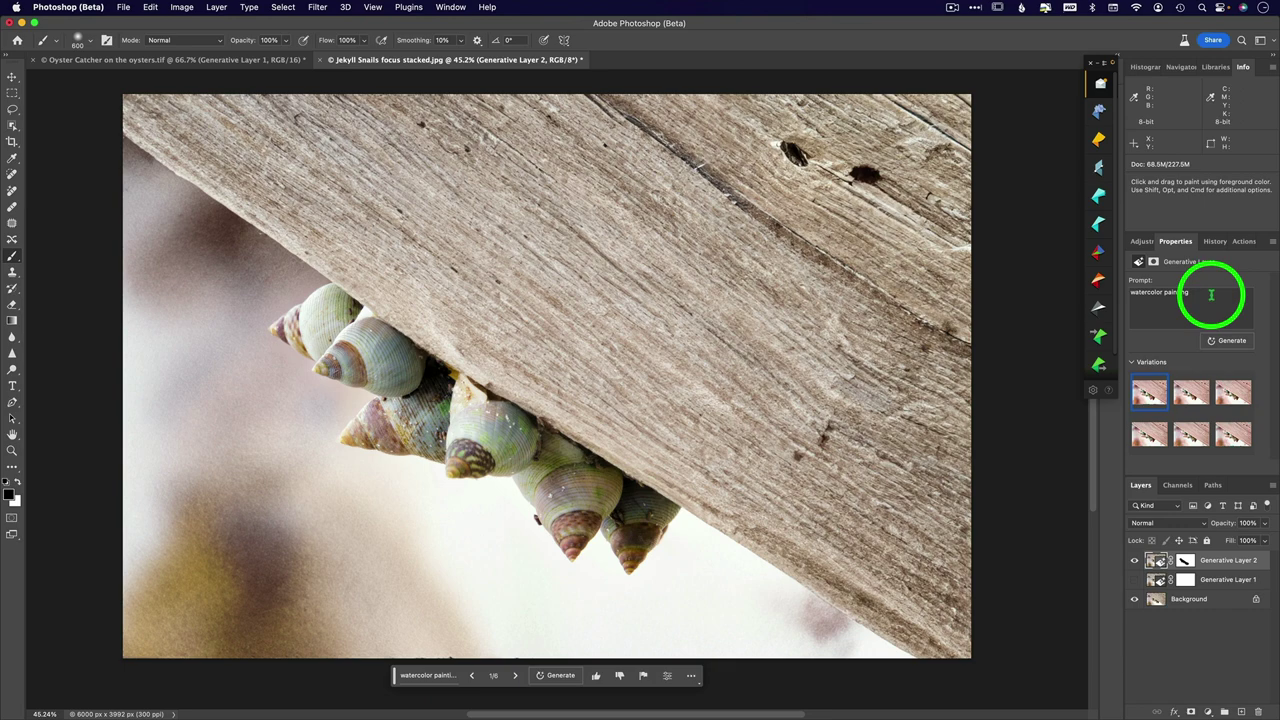
click(1186, 561)
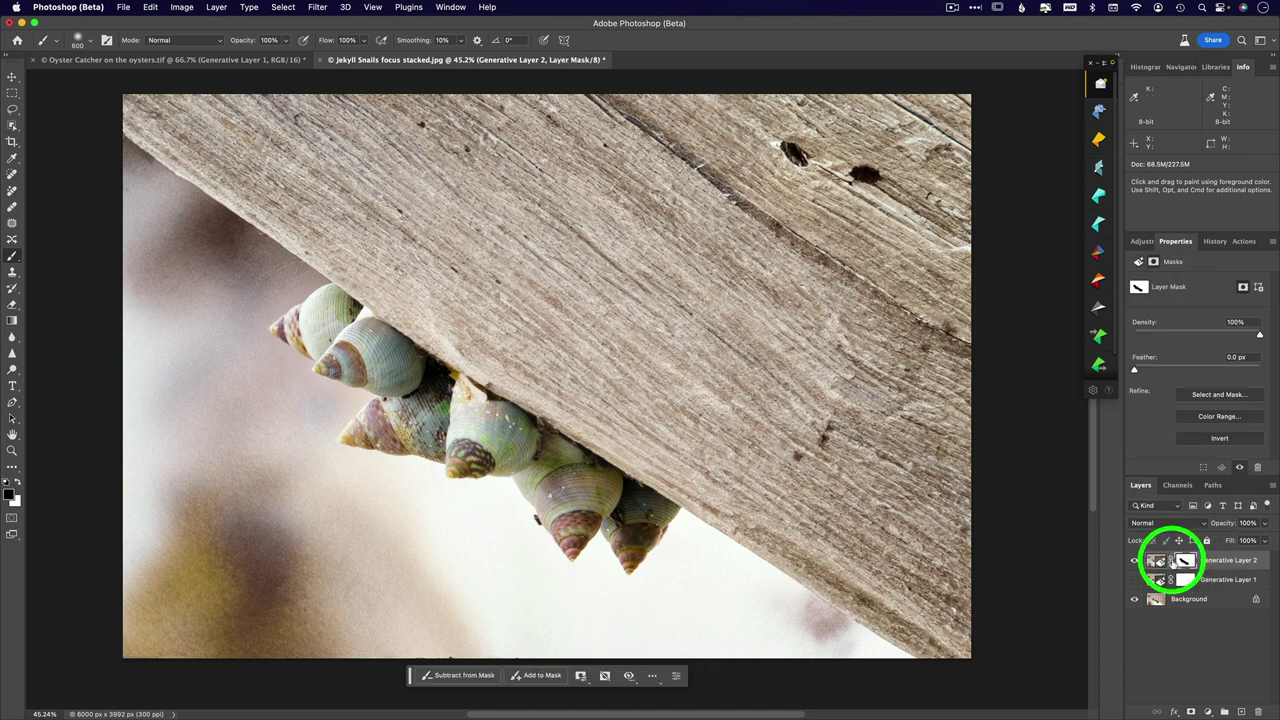
click(1156, 561)
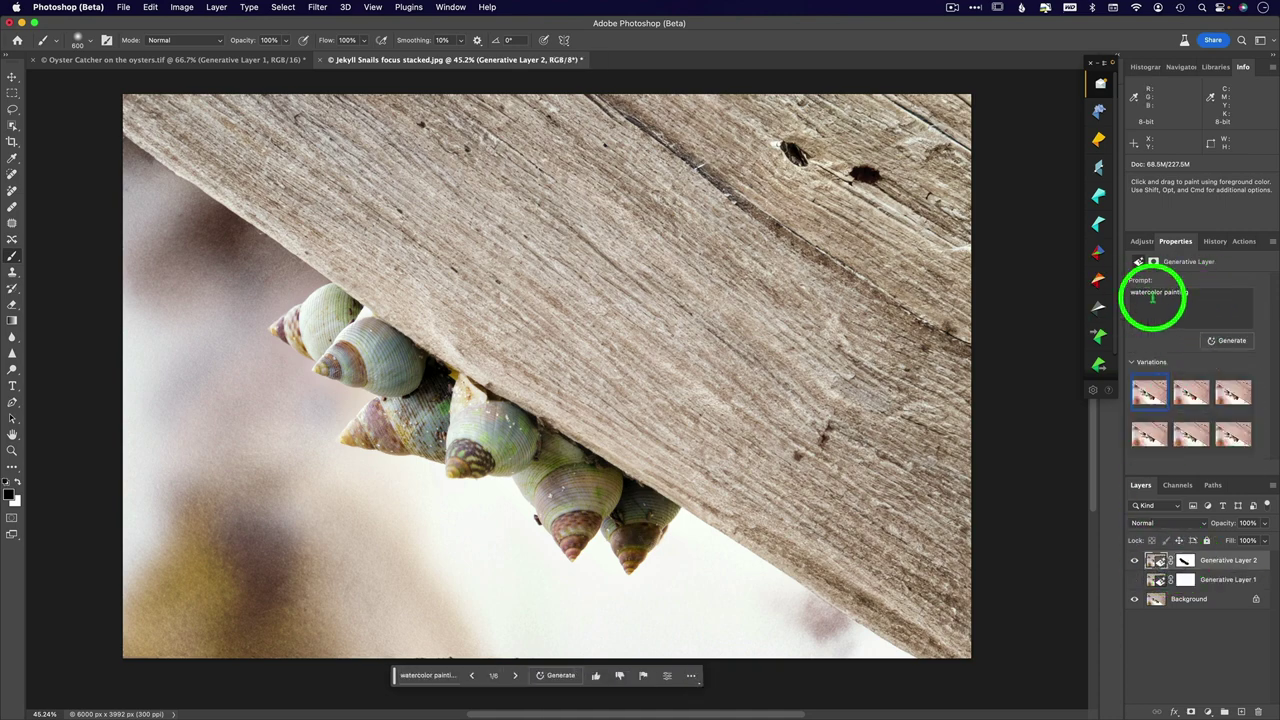
Step: Cycle through the watercolor variations, keep the third (3/6), and target the layer mask
mouse_move(1188, 428)
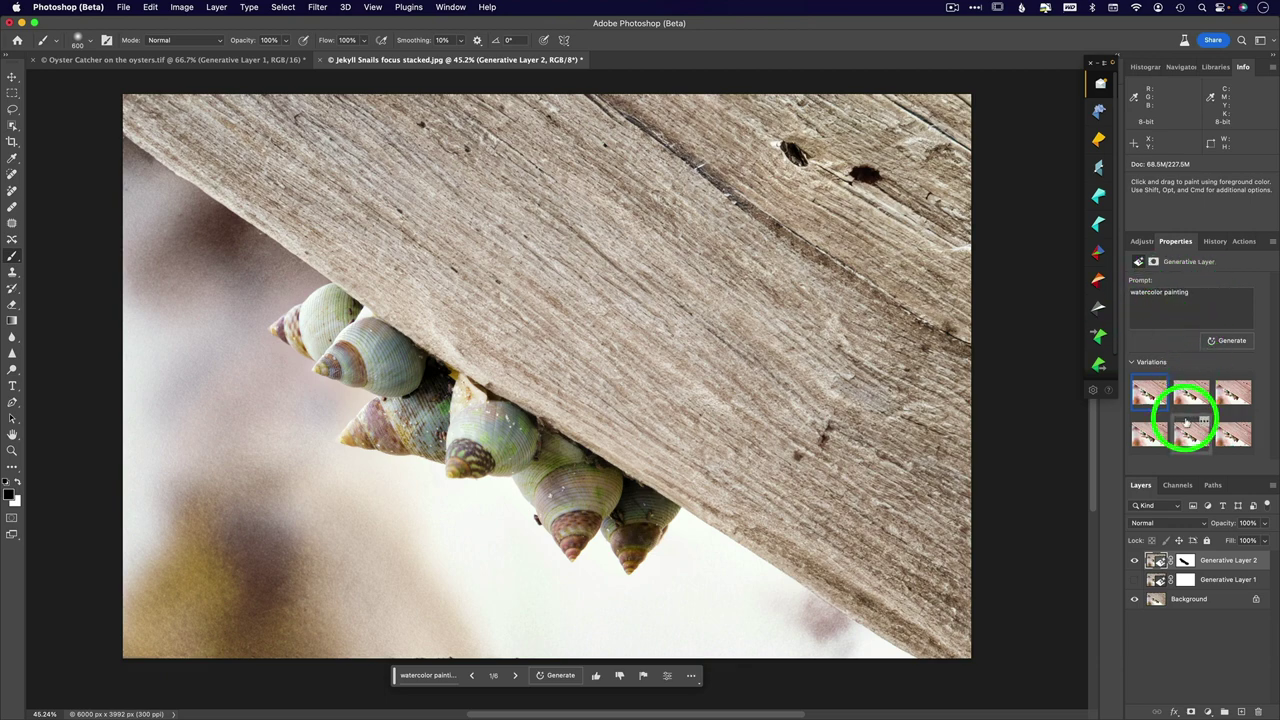
click(1190, 392)
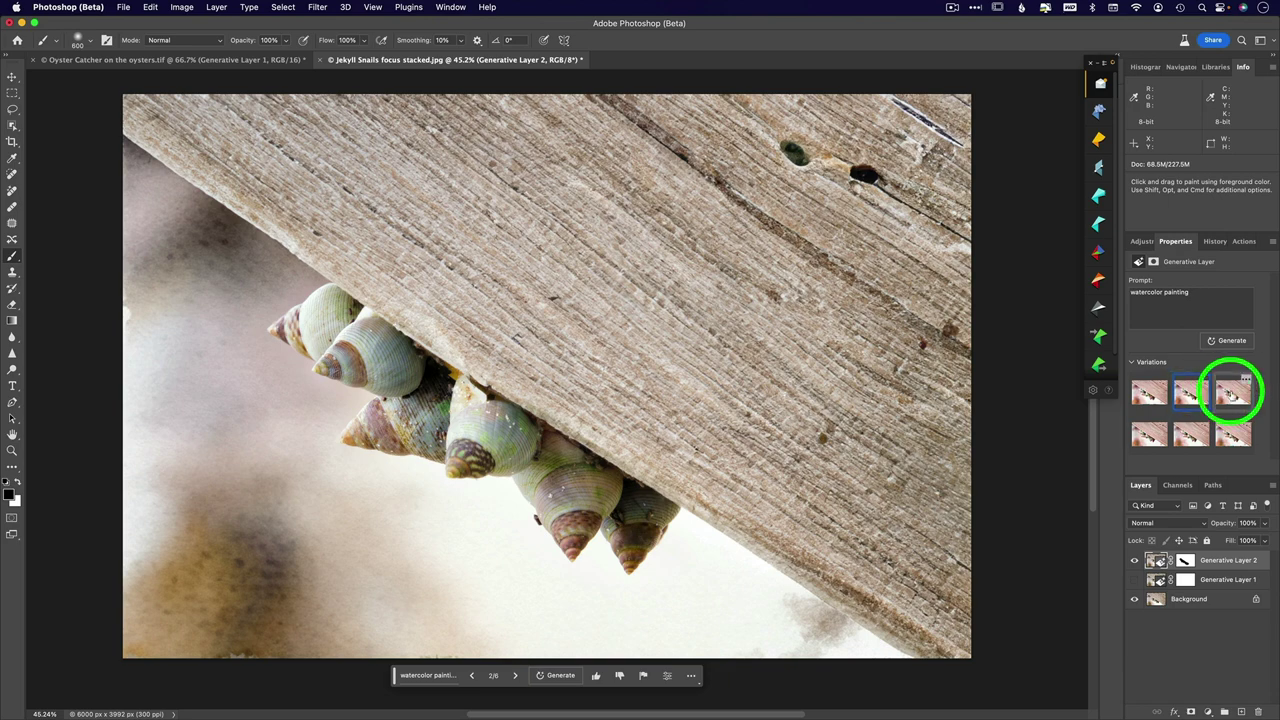
click(1232, 392)
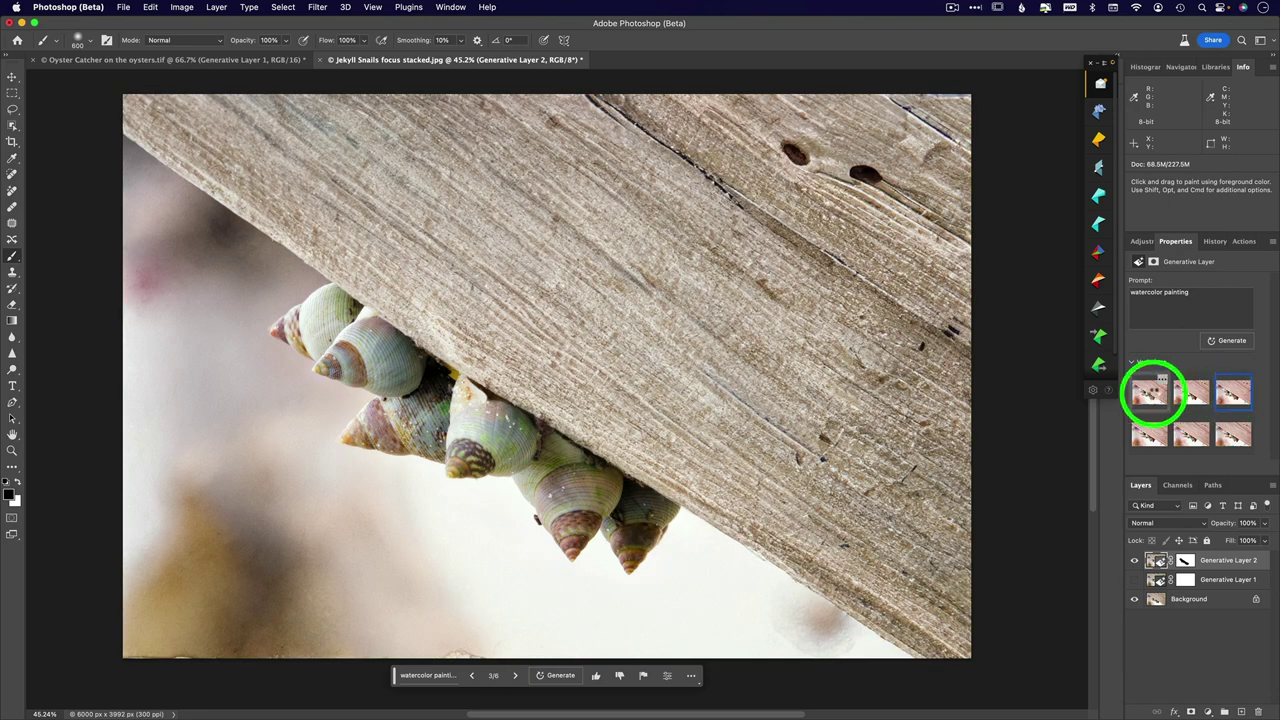
click(1150, 392)
click(1190, 392)
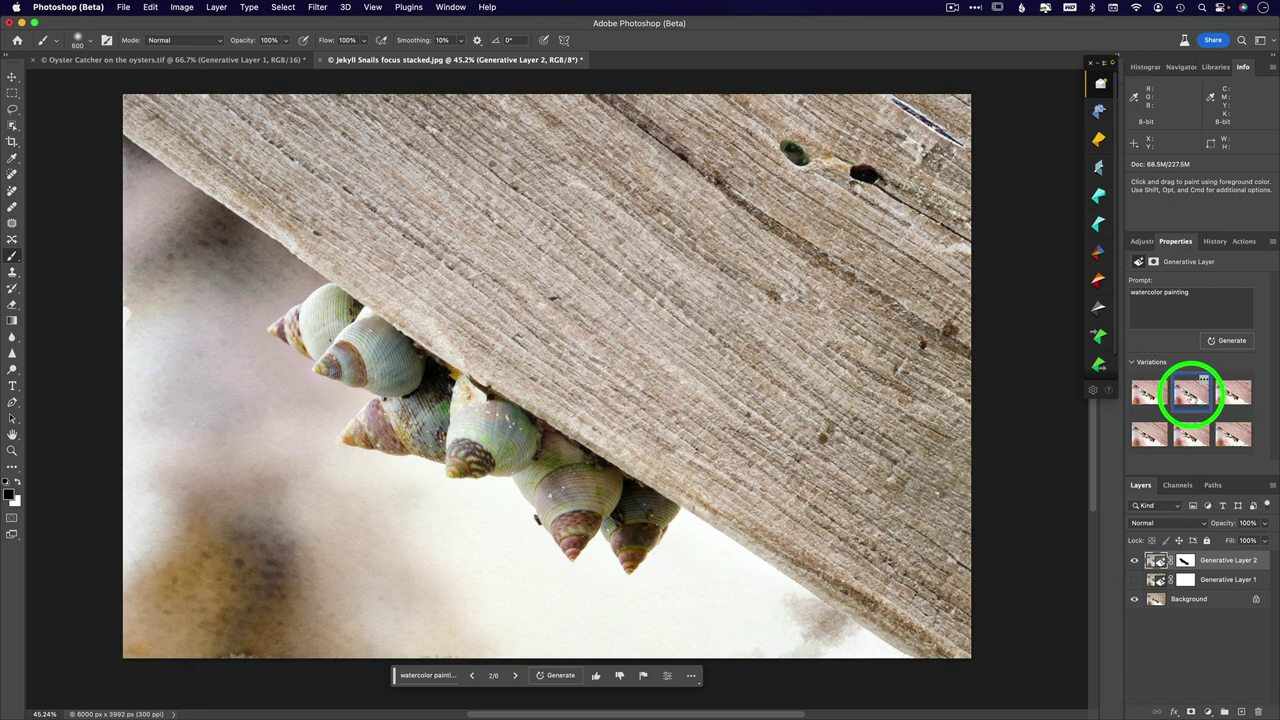
click(1232, 392)
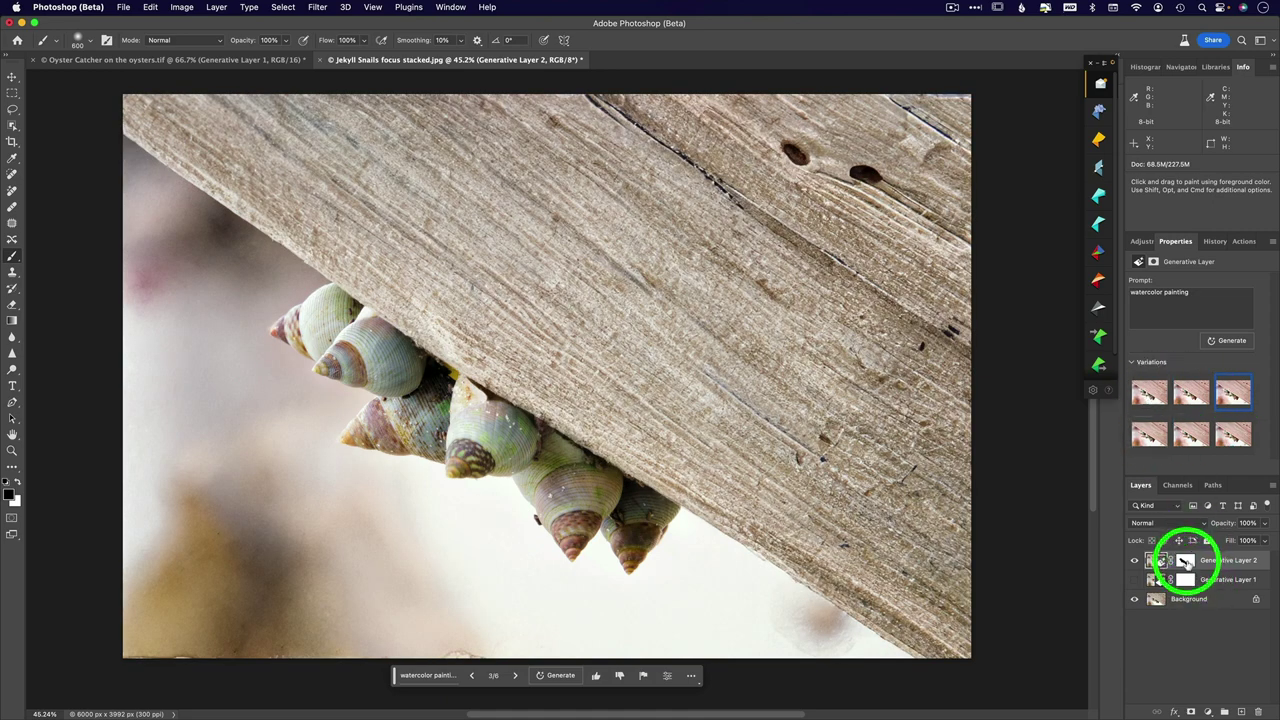
click(1185, 561)
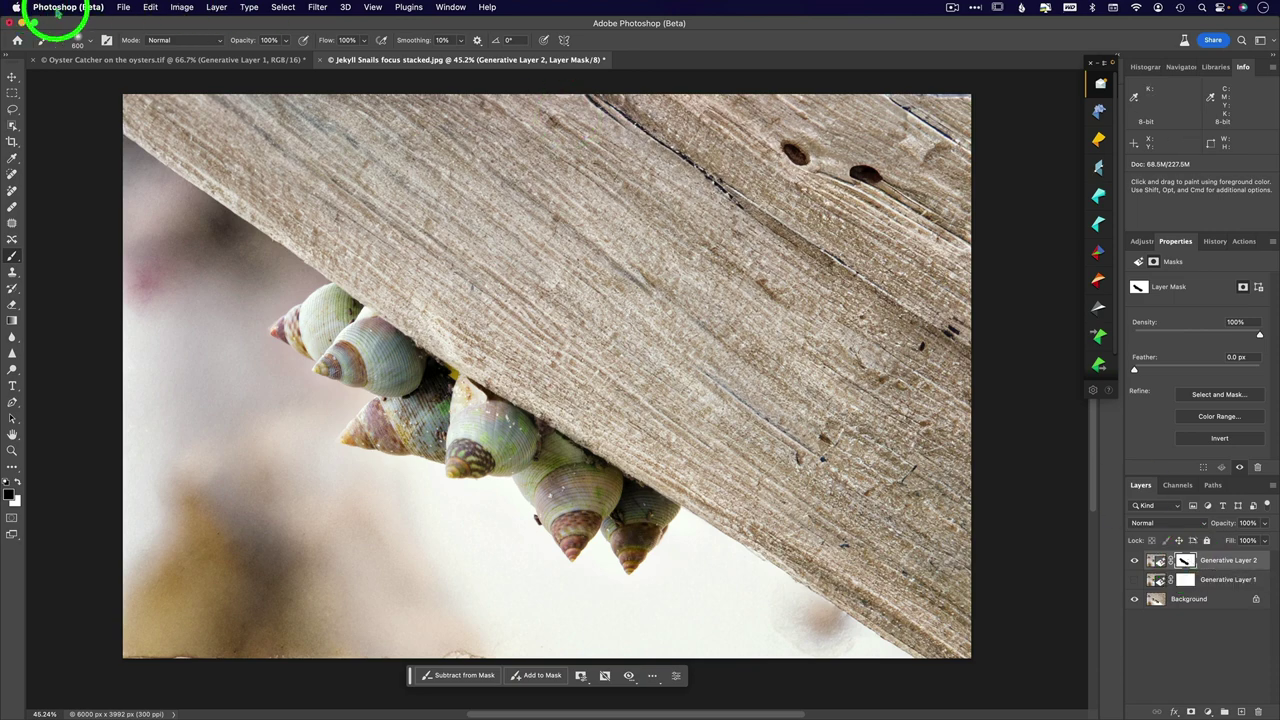
Step: Fill Generative Layer 2's mask with White using Edit > Fill
click(150, 7)
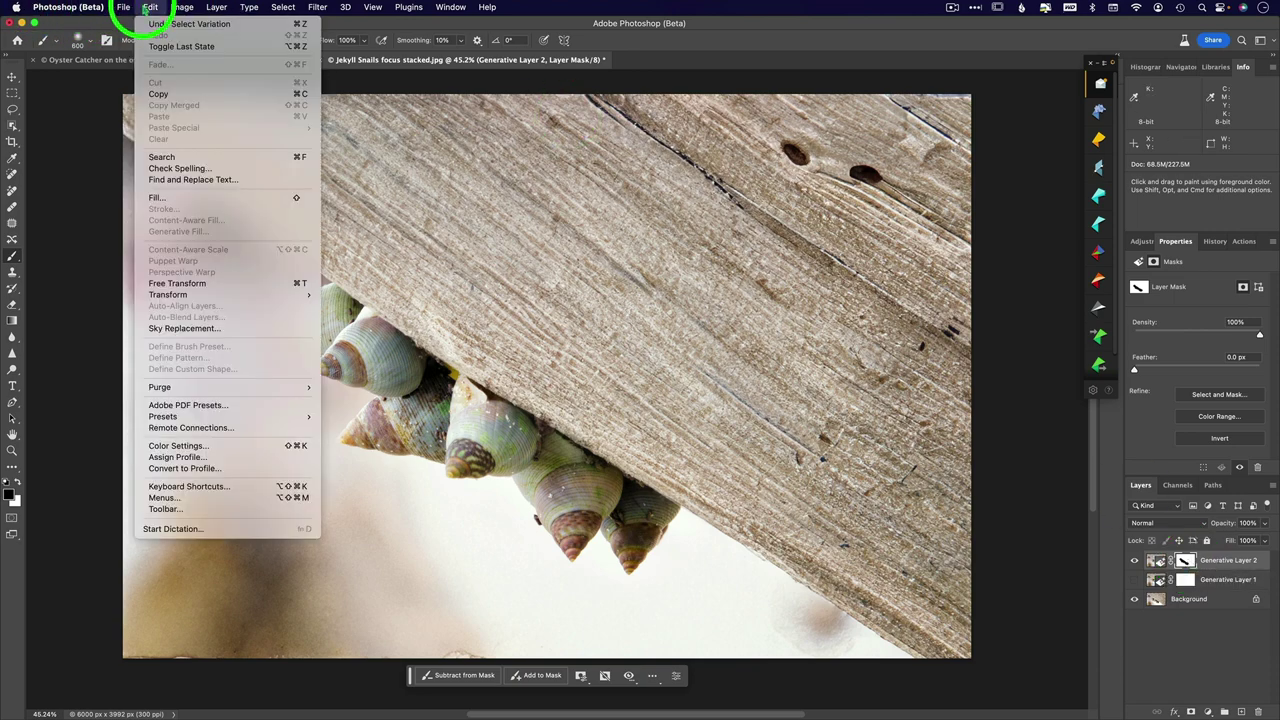
click(200, 199)
click(651, 297)
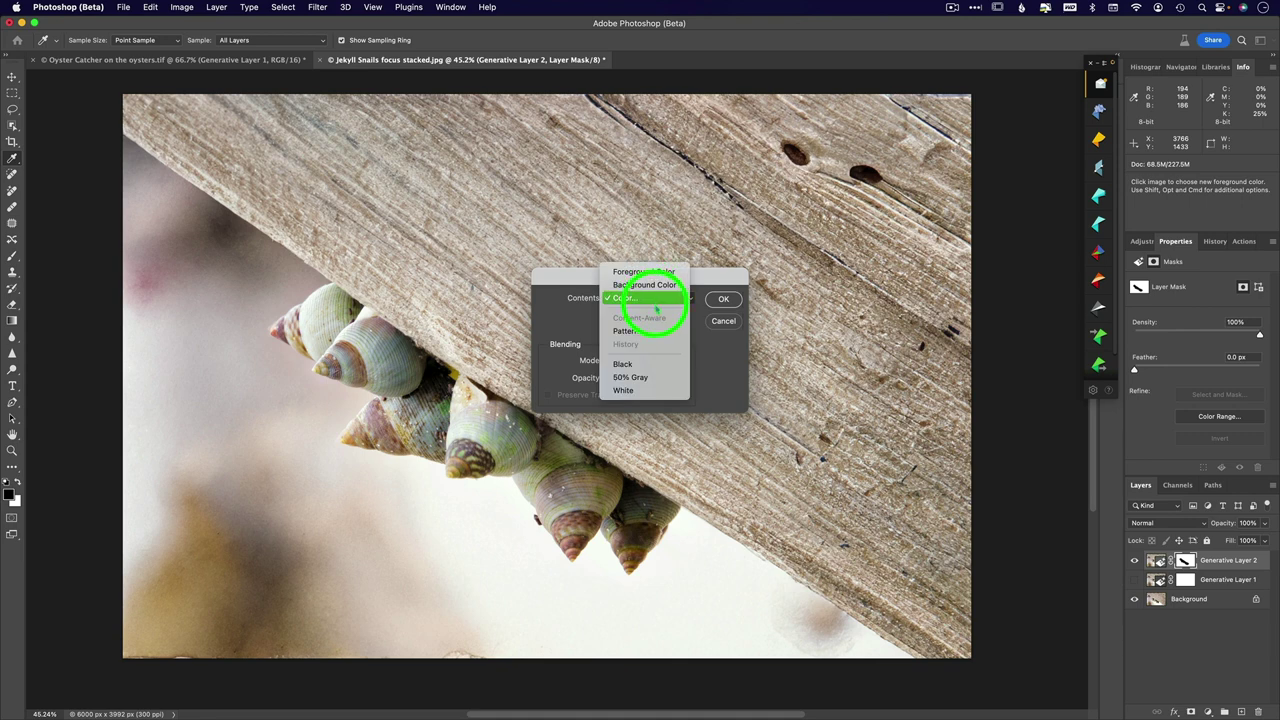
click(643, 389)
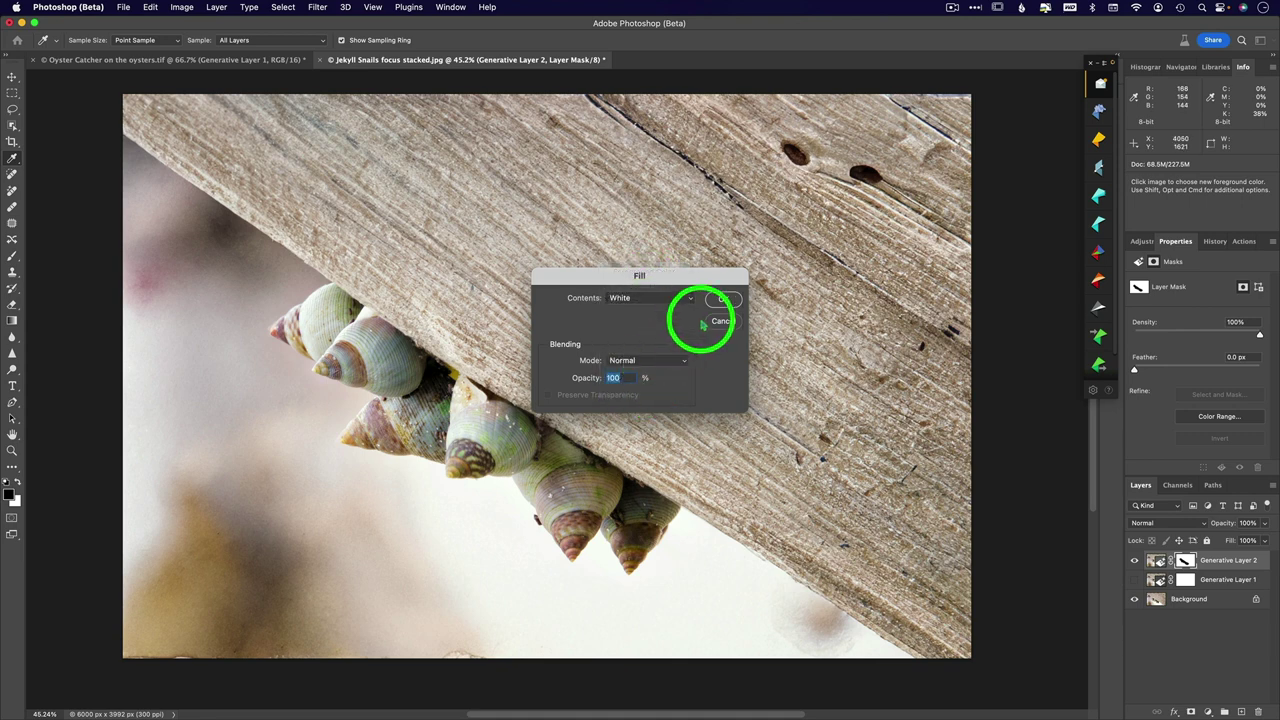
click(723, 298)
key(b)
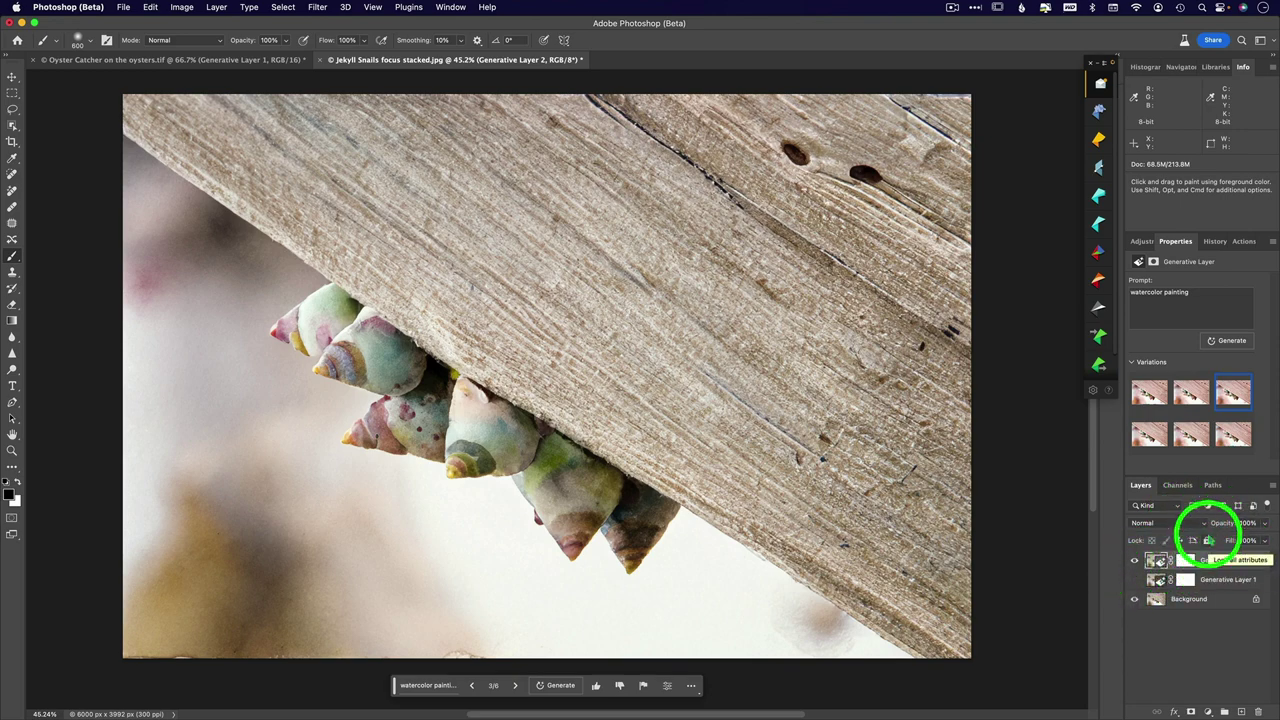
Step: Lower Generative Layer 2's opacity to 37%, preview blend modes, and keep Normal
drag(1229, 524, 1266, 530)
click(1200, 523)
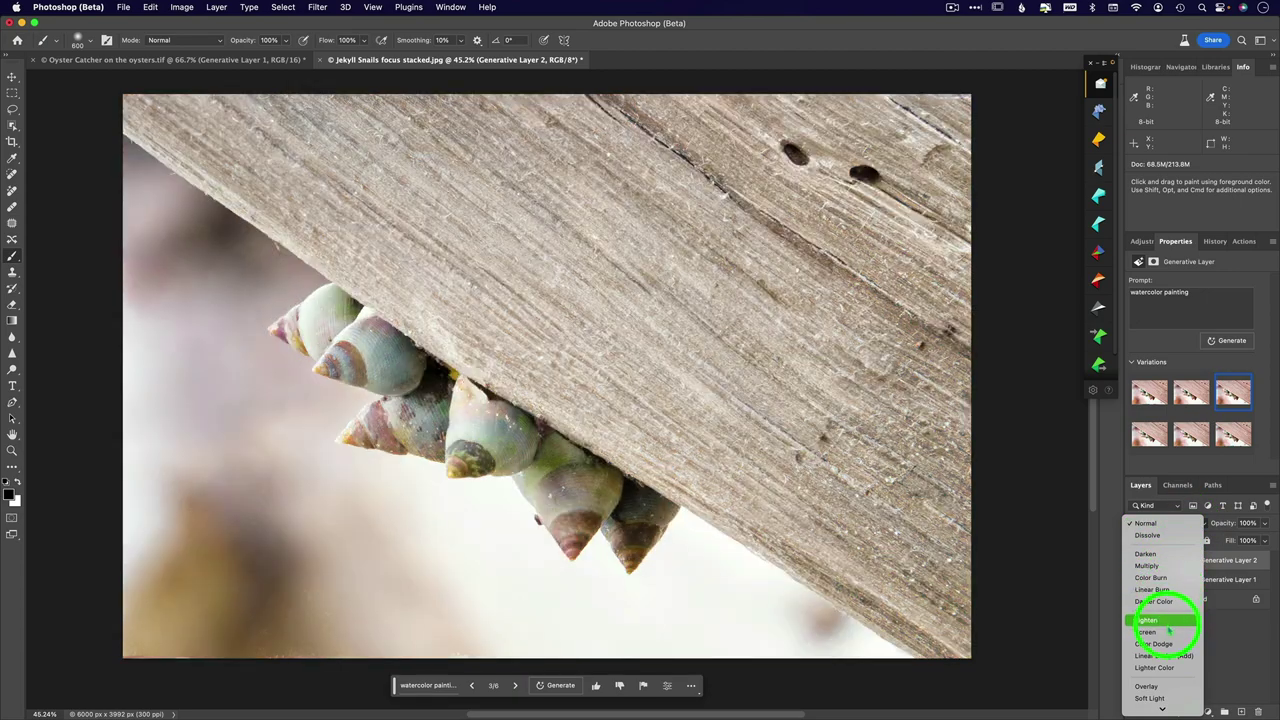
scroll(1167, 630, down, 5)
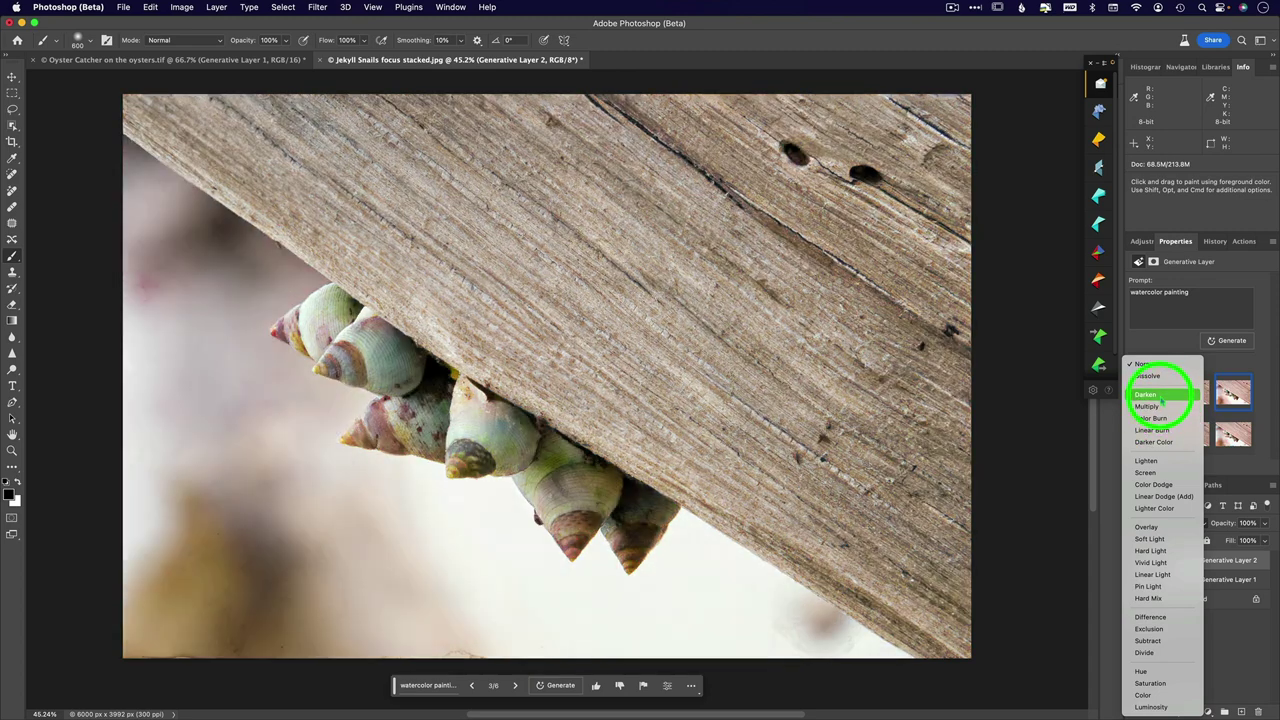
click(1157, 364)
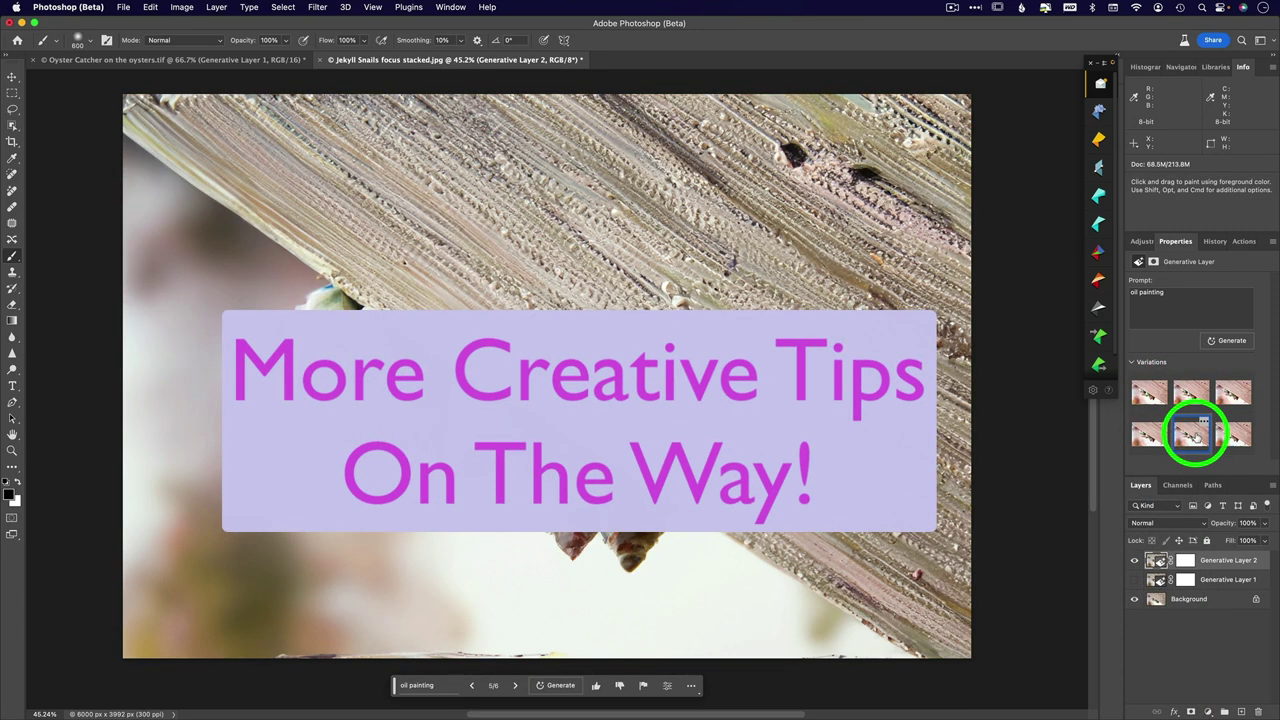
Step: Show the fourth oil painting variation and preview blend modes, leaving Normal selected
click(1152, 431)
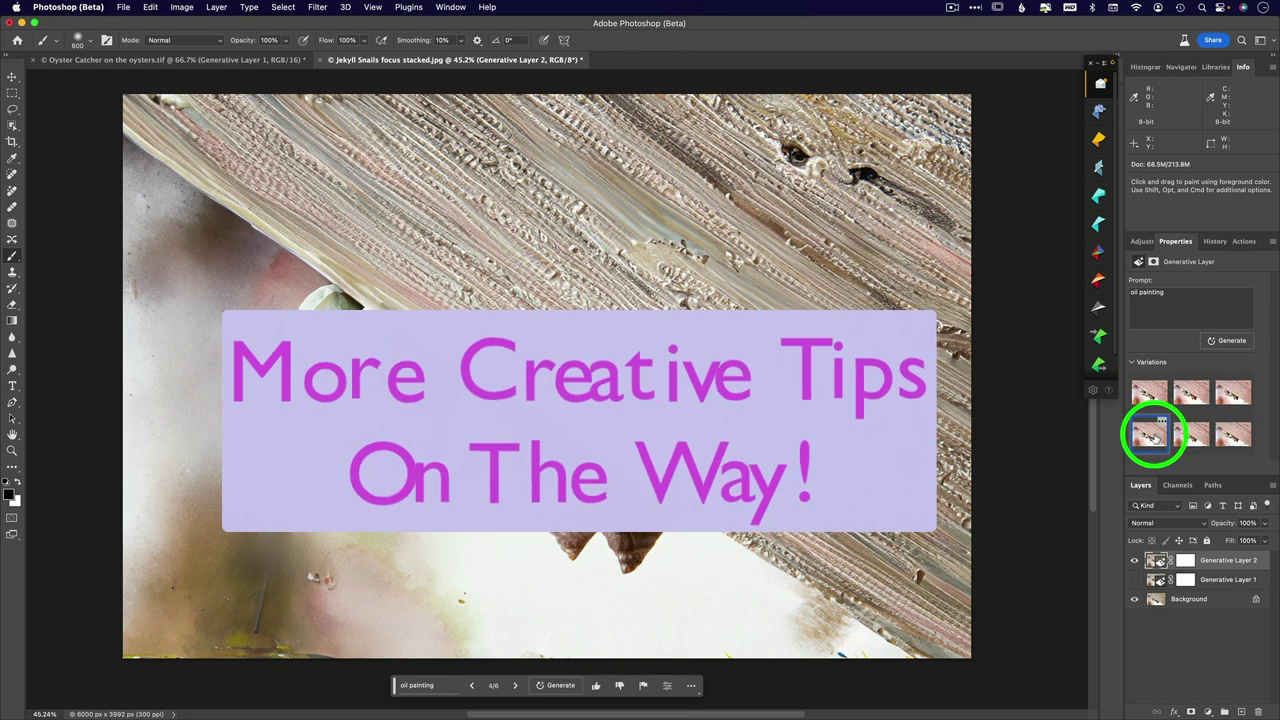
click(1160, 523)
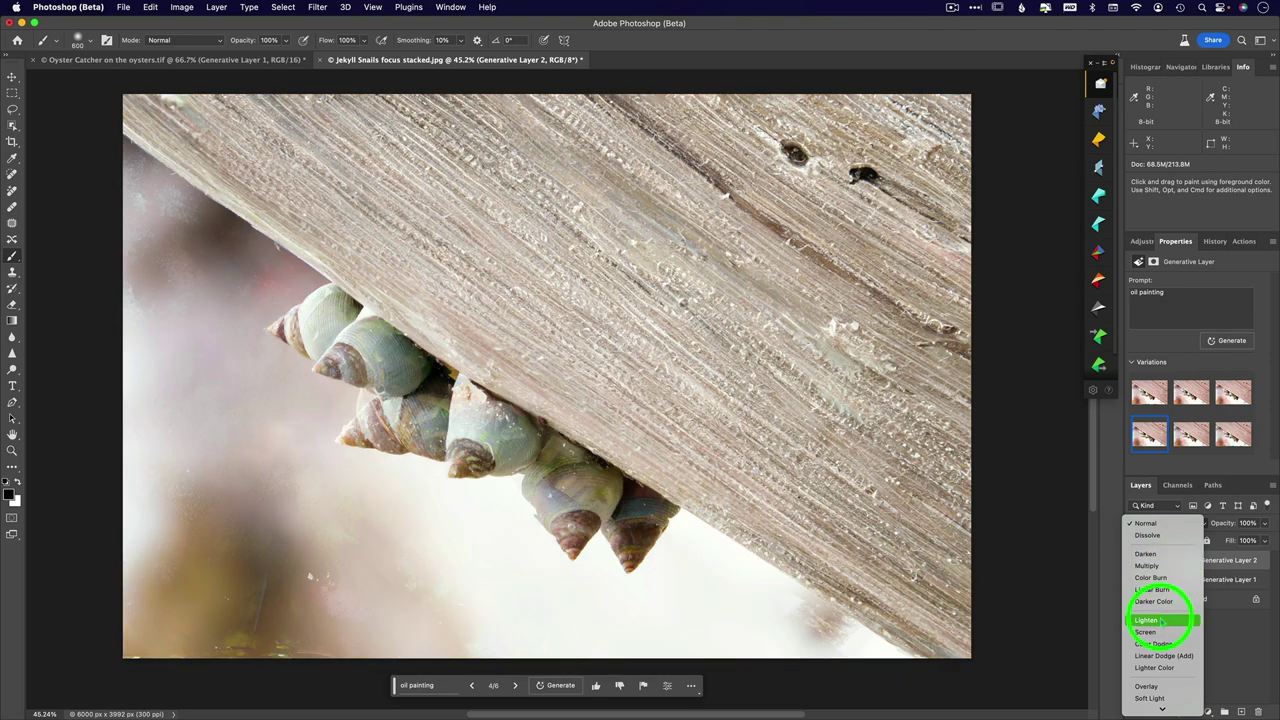
scroll(1160, 620, down, 3)
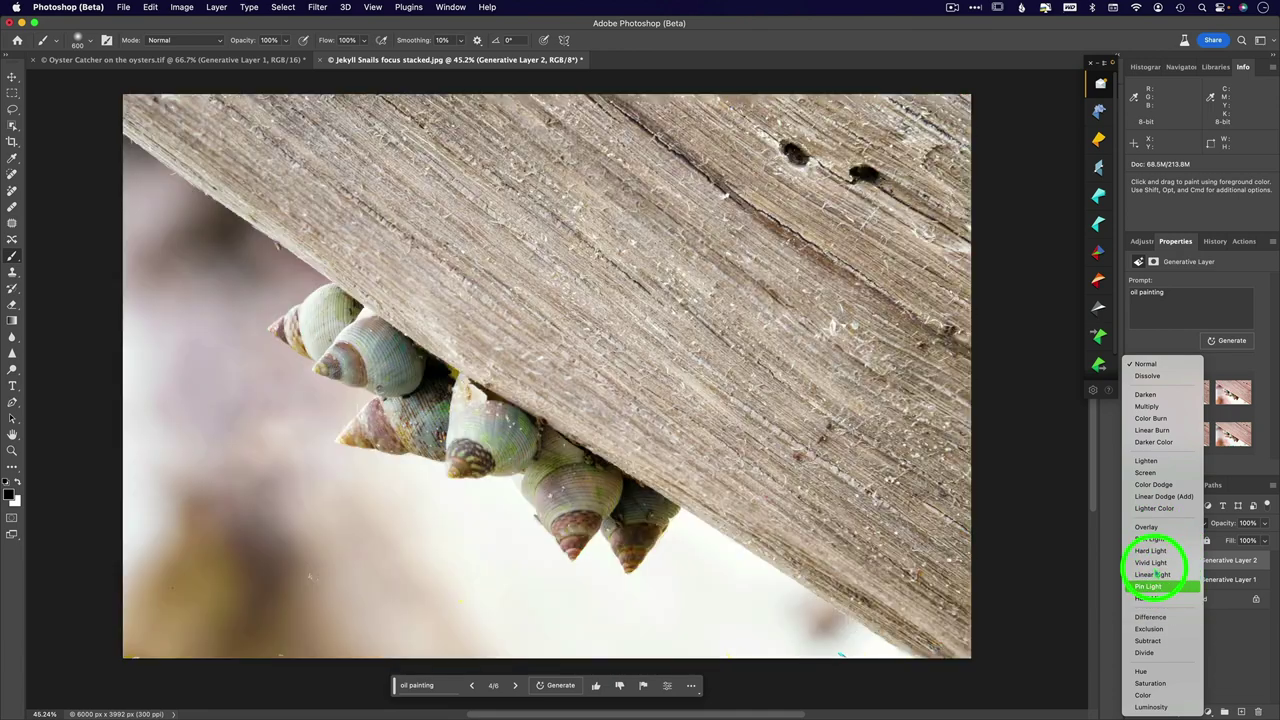
click(1226, 568)
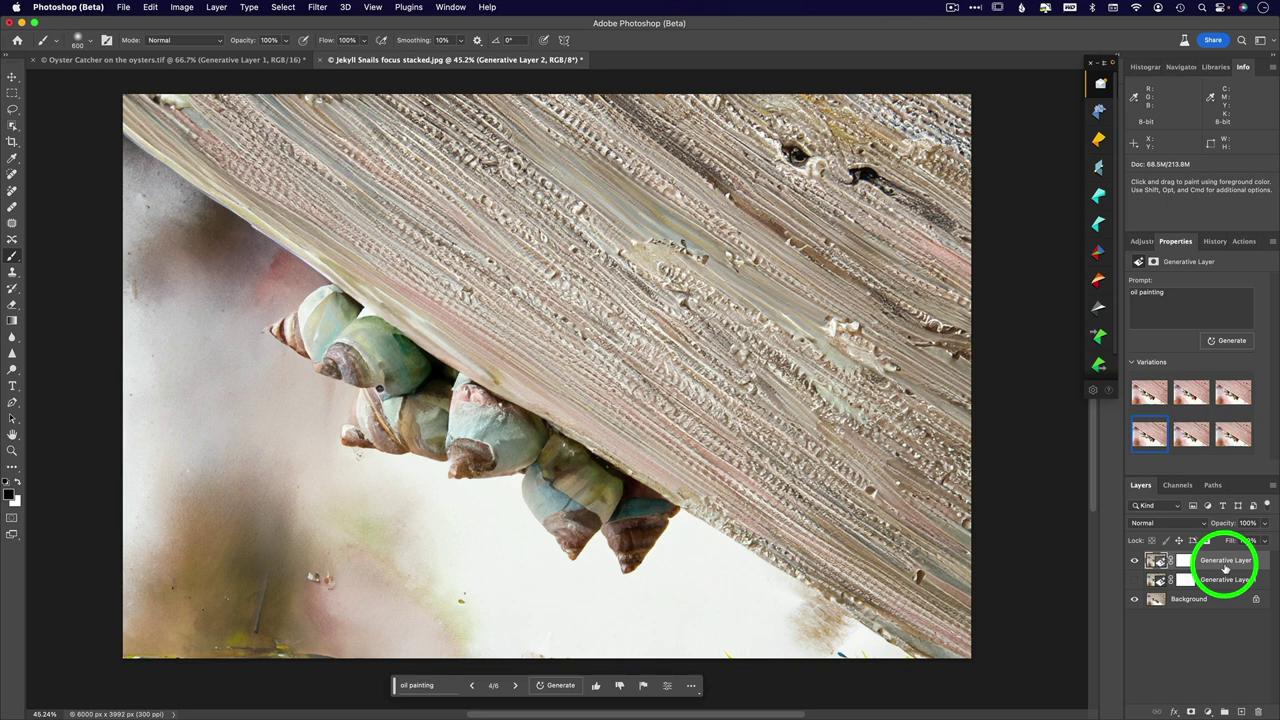
Step: Paint black on the layer mask over the snails to restore the original shells
click(1185, 561)
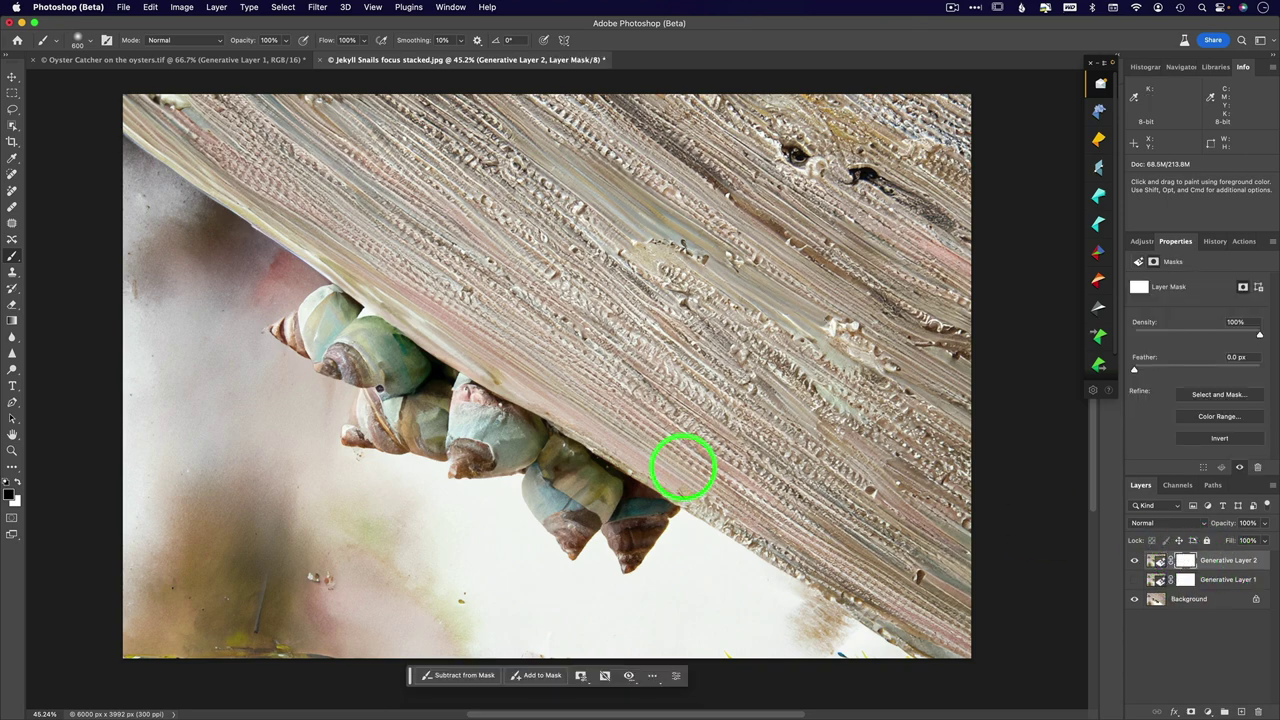
mouse_move(590, 492)
mouse_down()
mouse_move(554, 482)
mouse_move(559, 548)
mouse_move(574, 526)
mouse_move(655, 550)
mouse_move(611, 490)
mouse_move(461, 416)
mouse_move(456, 455)
mouse_move(345, 416)
mouse_move(417, 397)
mouse_move(338, 337)
mouse_move(306, 331)
mouse_move(343, 311)
mouse_move(275, 311)
mouse_move(400, 396)
mouse_move(397, 374)
mouse_move(517, 471)
mouse_up()
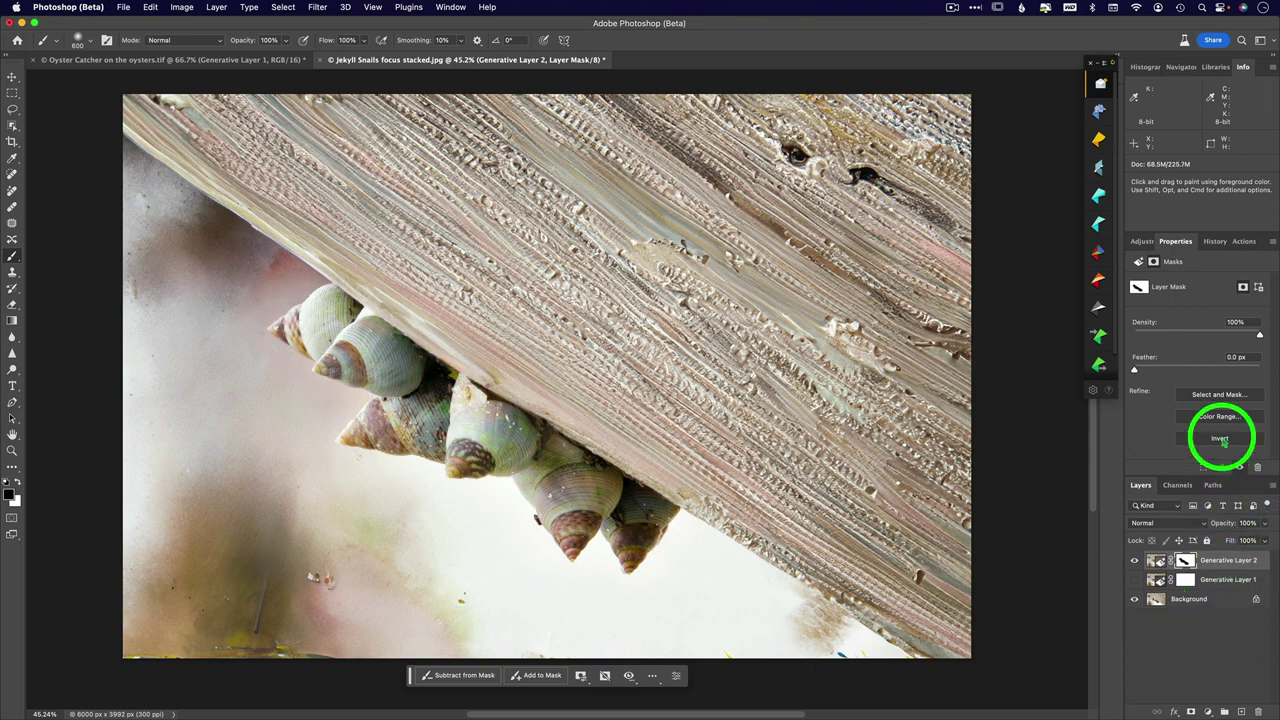
click(1157, 566)
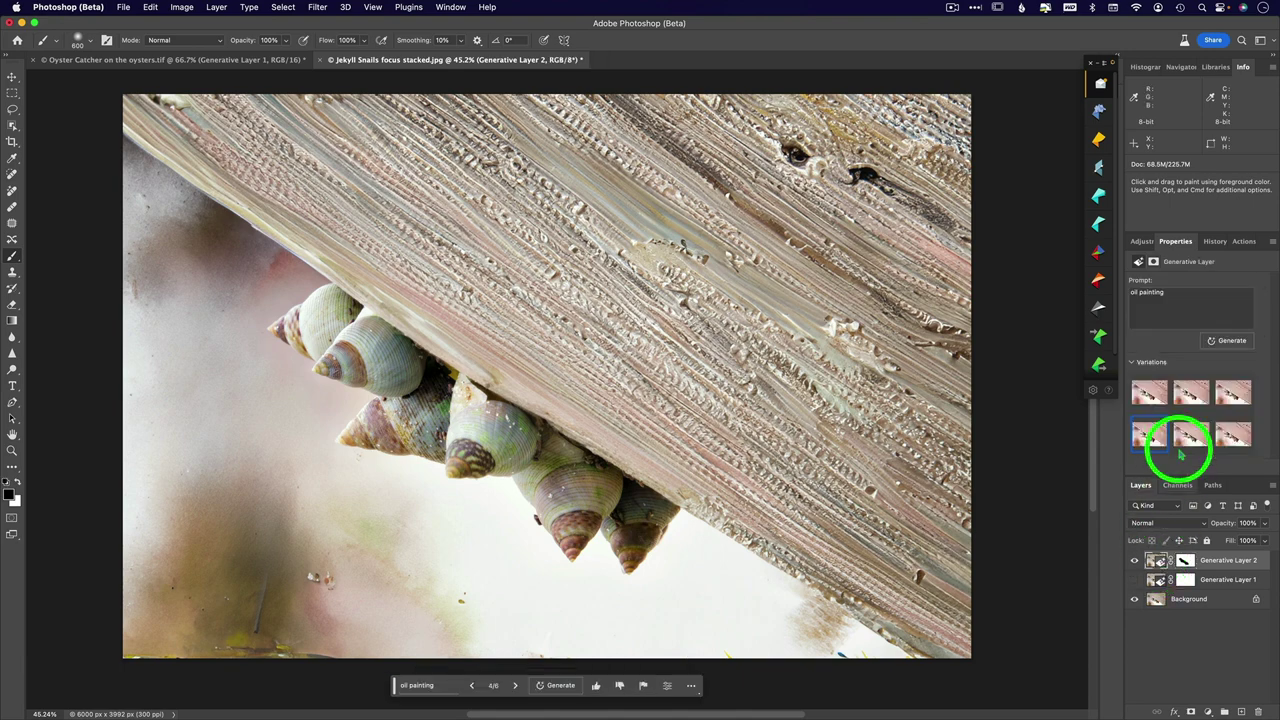
Step: Preview variations 2, 1 and 5, ending on the sixth oil painting variation
click(1192, 390)
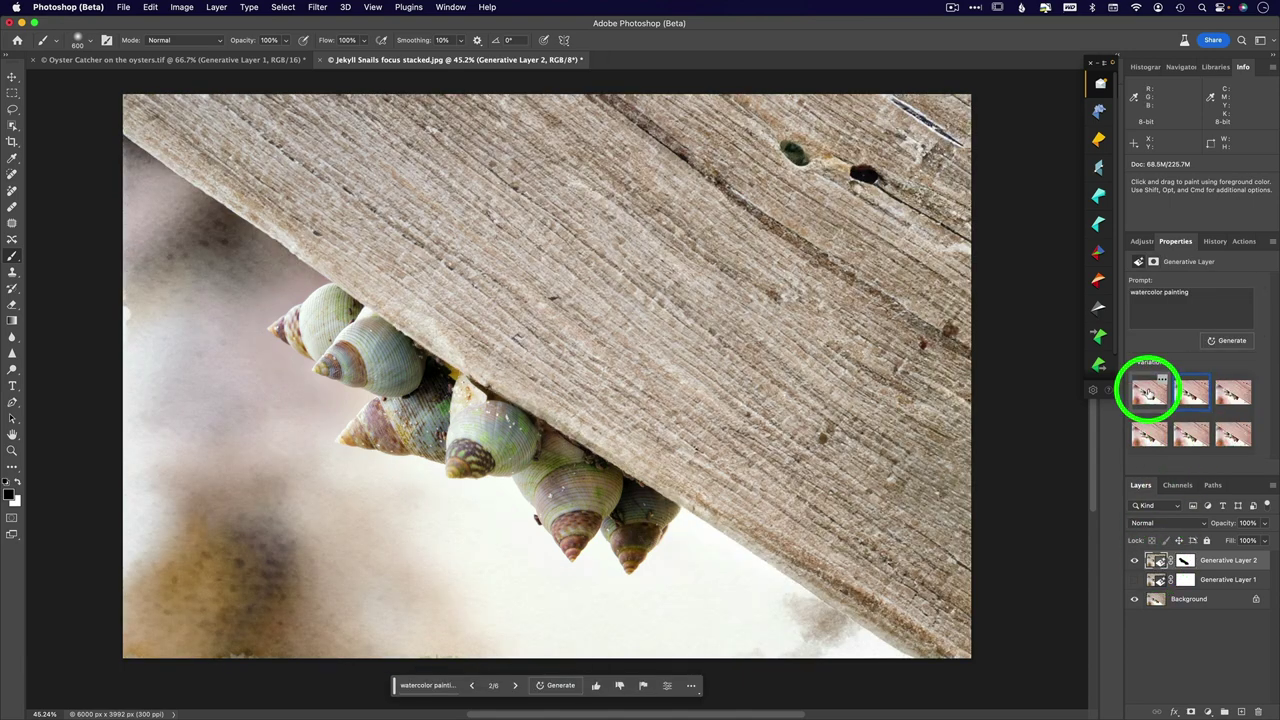
click(1148, 390)
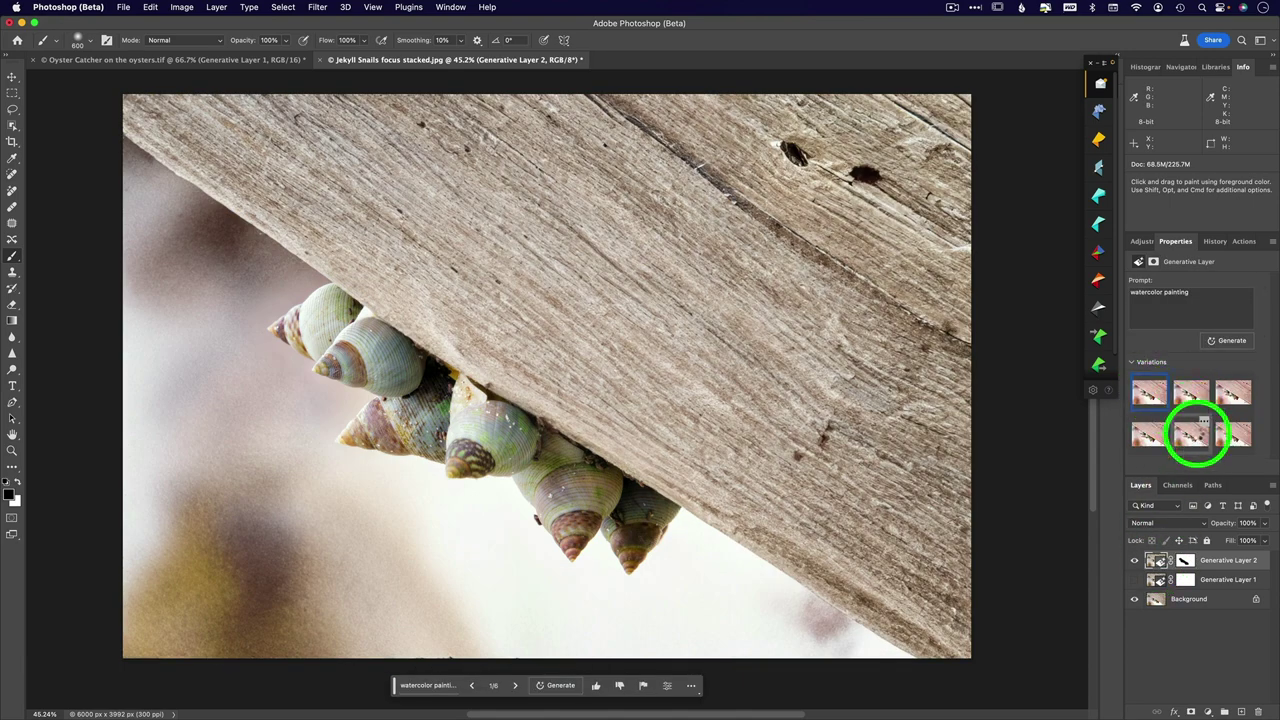
click(1200, 428)
click(1235, 435)
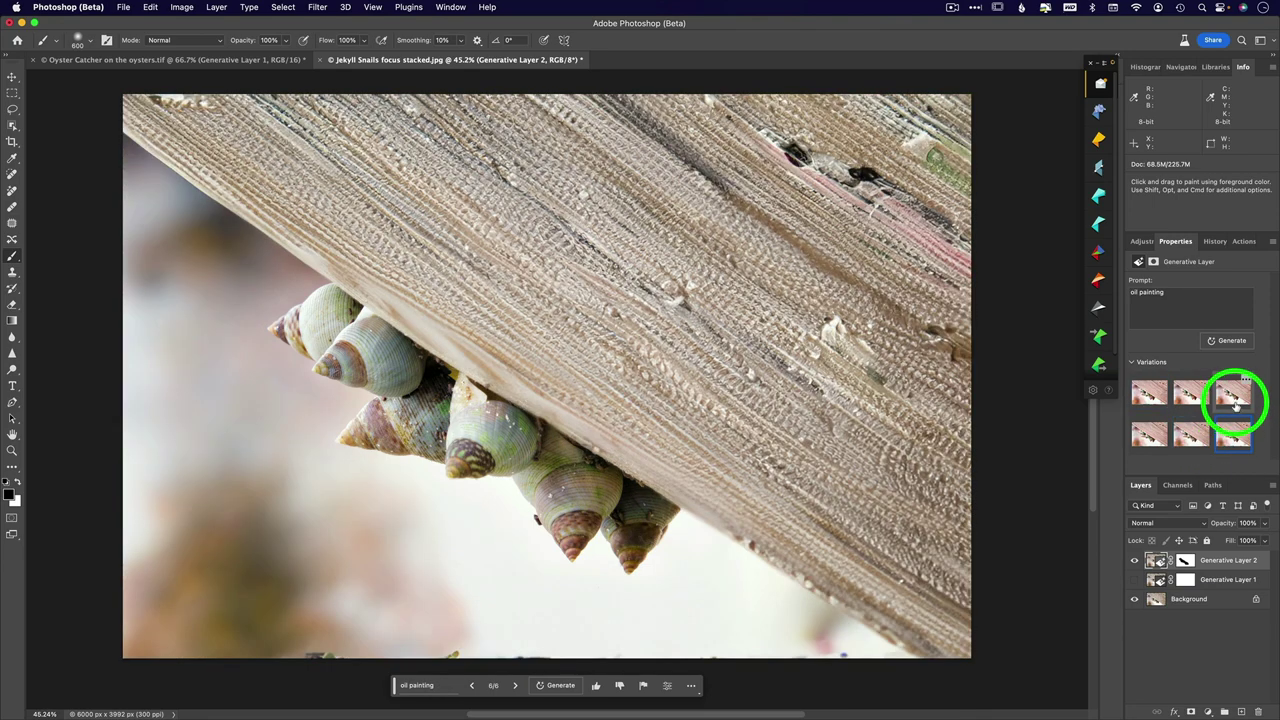
Step: Select the third watercolor painting variation (3/6) for Generative Layer 2
click(1235, 398)
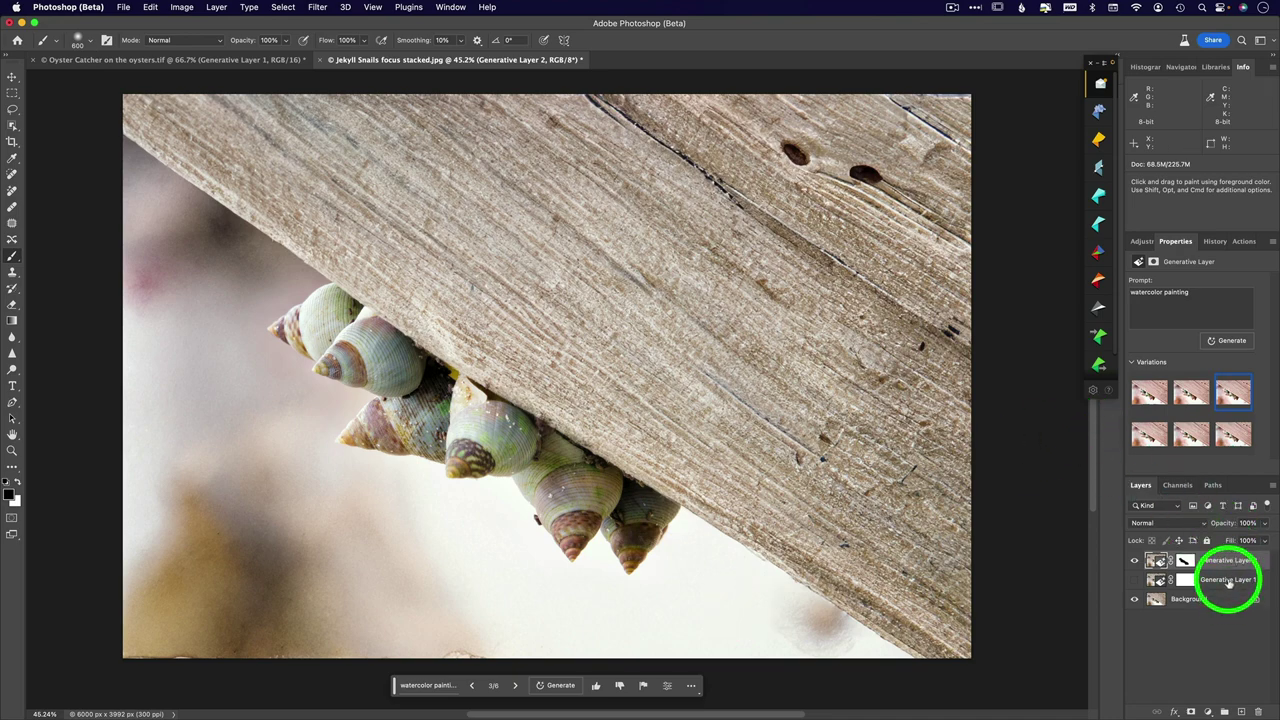
Step: Delete Generative Layers 1 and 2 and show the Actions panel with the AI Painterly set
drag(1228, 582, 1258, 711)
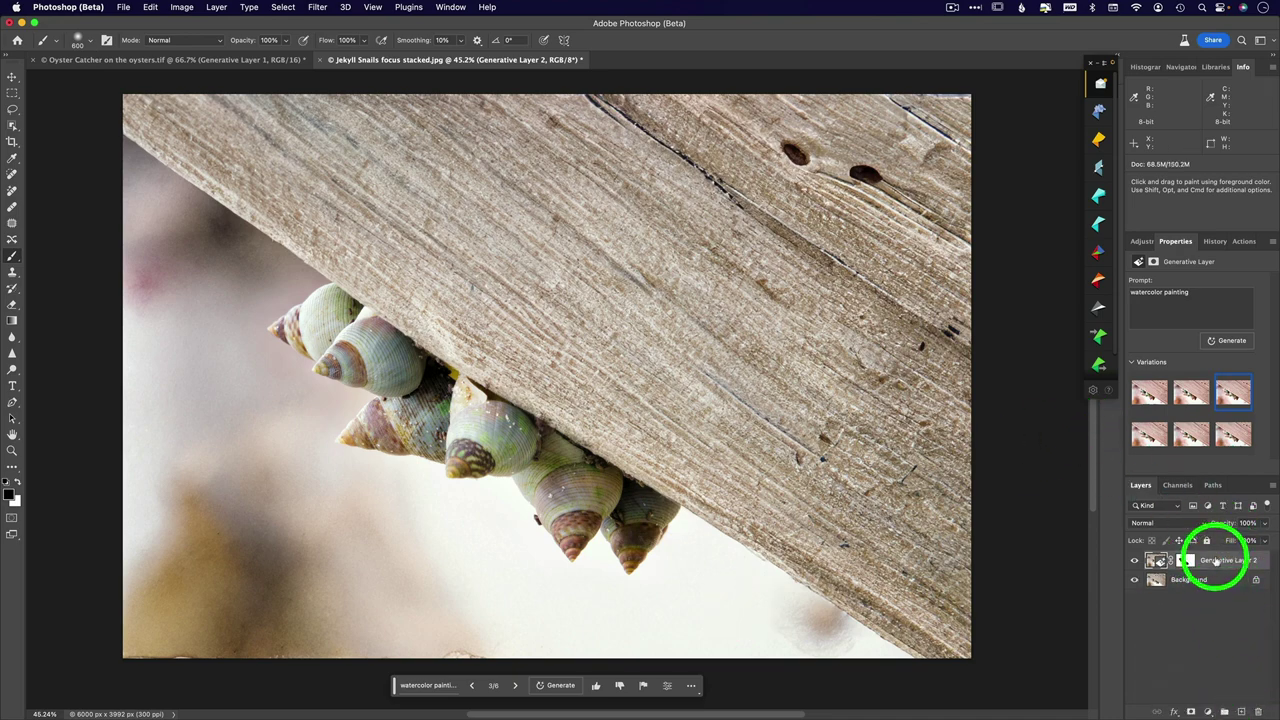
drag(1216, 561, 1258, 708)
click(1244, 245)
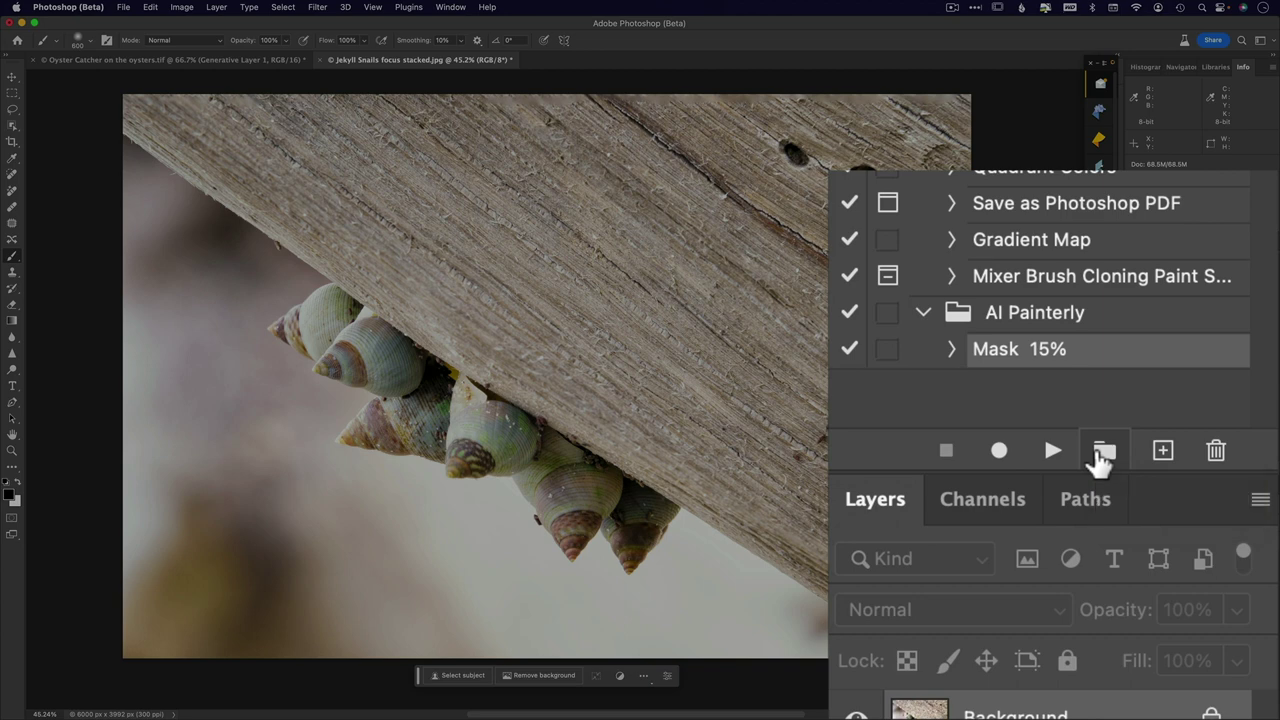
Step: Start a new action set, then cancel the New Set dialog
click(1103, 452)
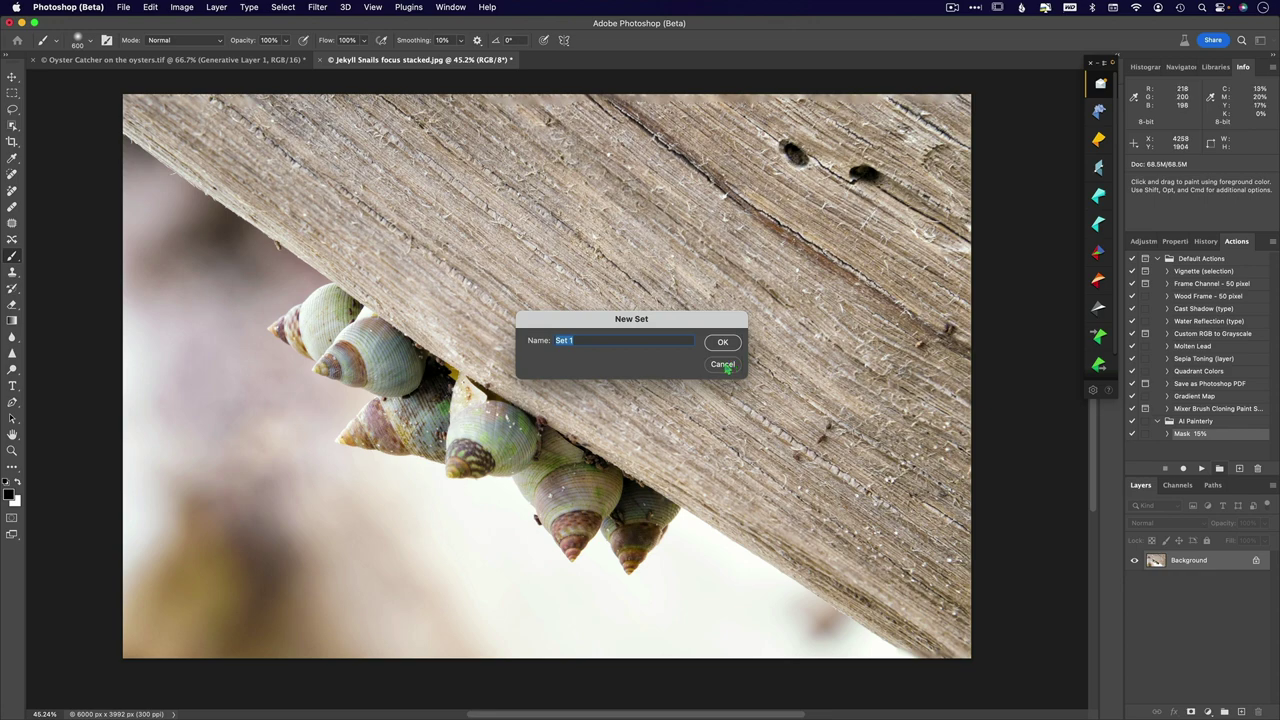
click(723, 365)
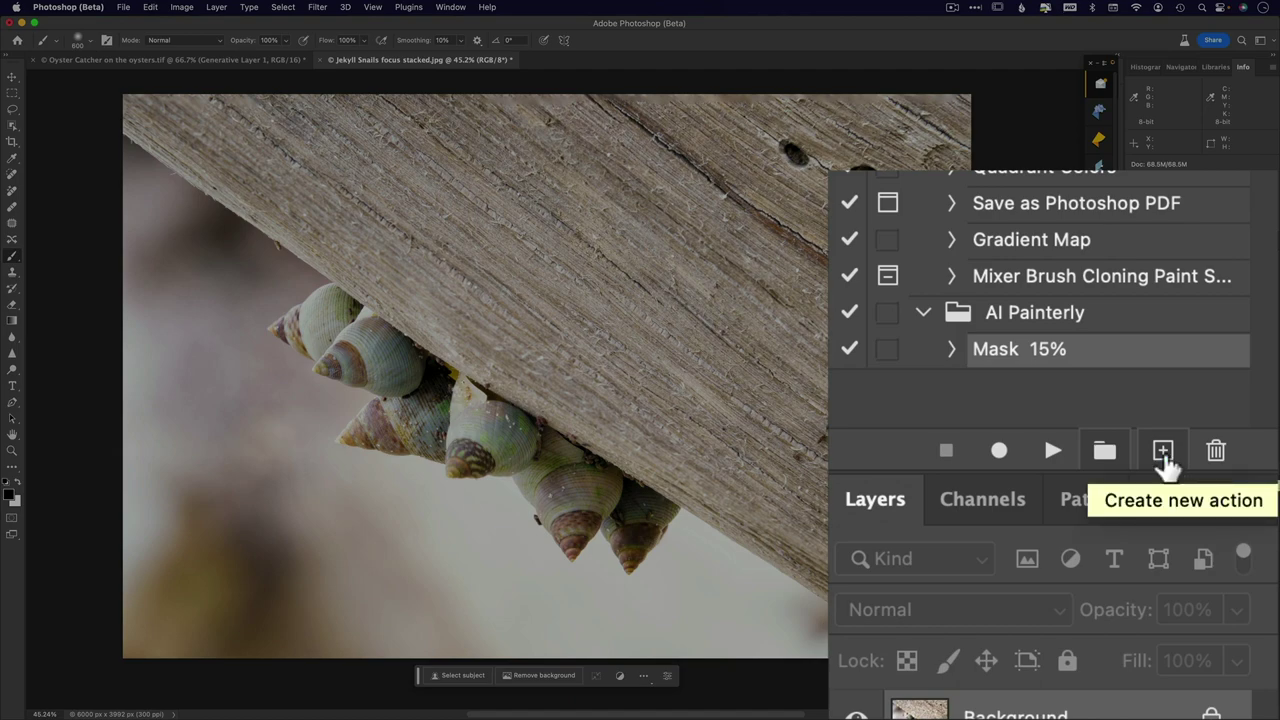
Step: Create a new action named 'Mask 25%' in the AI Painterly set and start recording it
click(1164, 453)
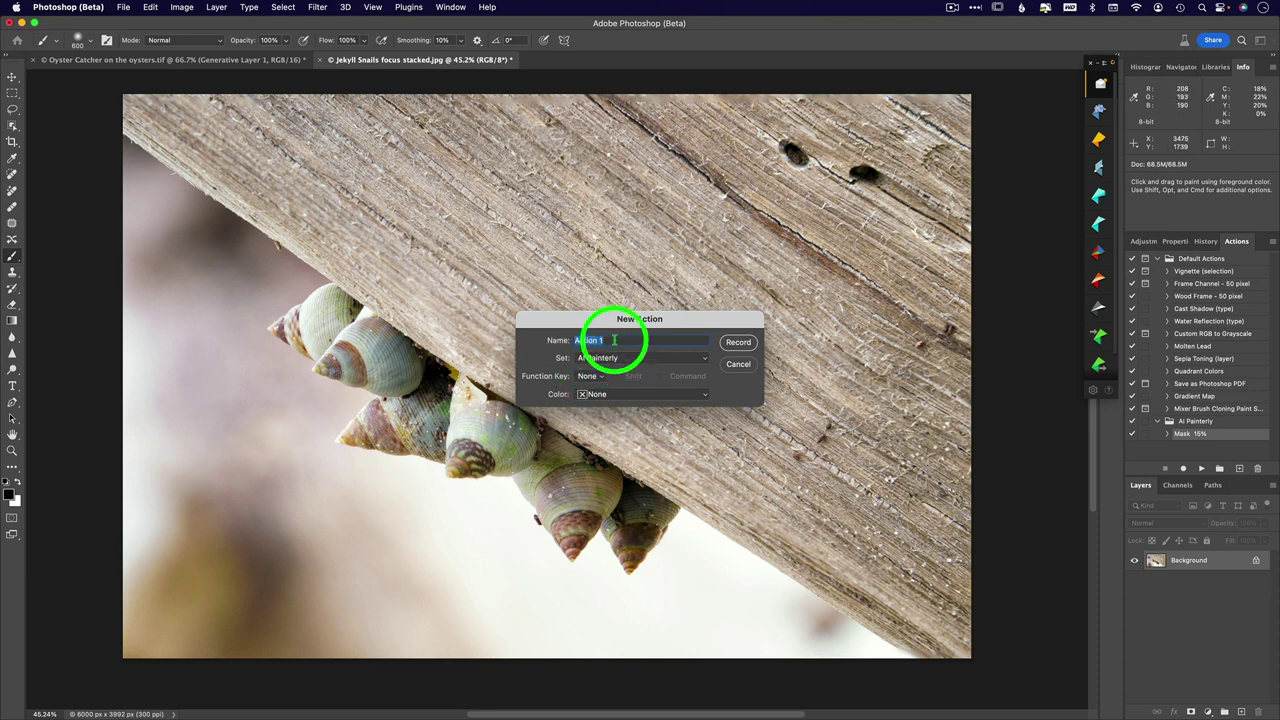
text(Mask 25%)
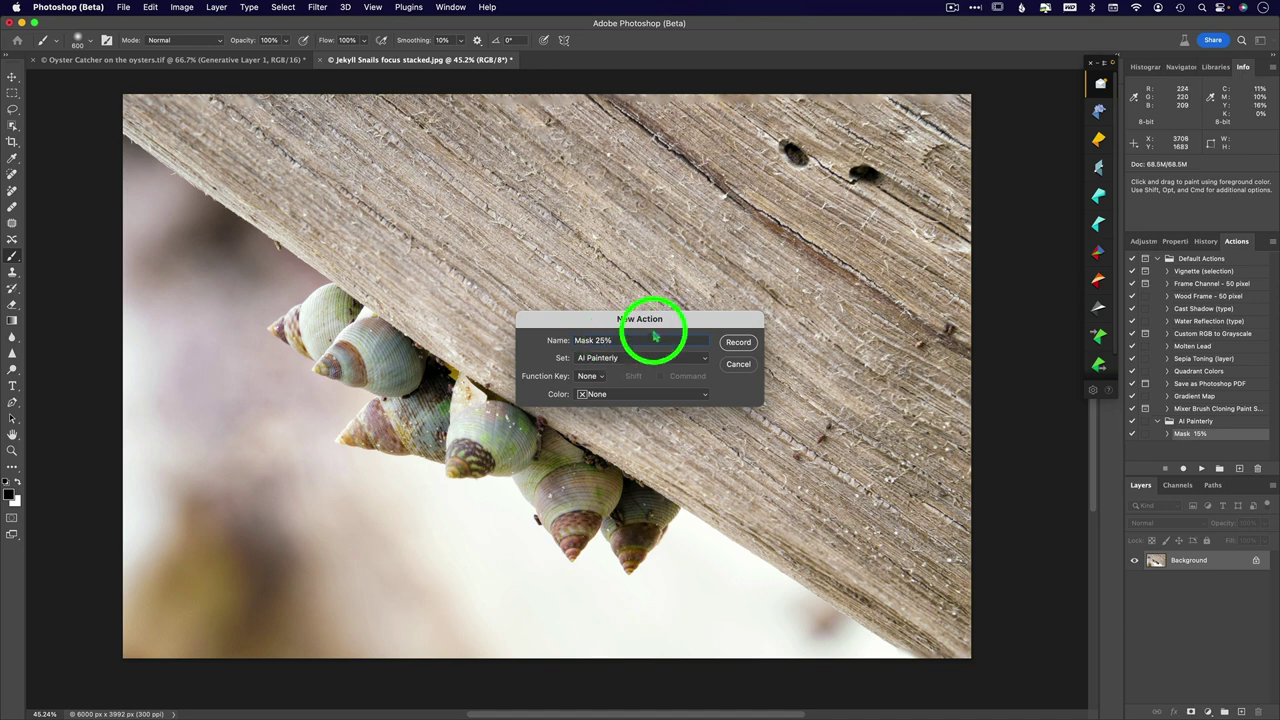
click(738, 342)
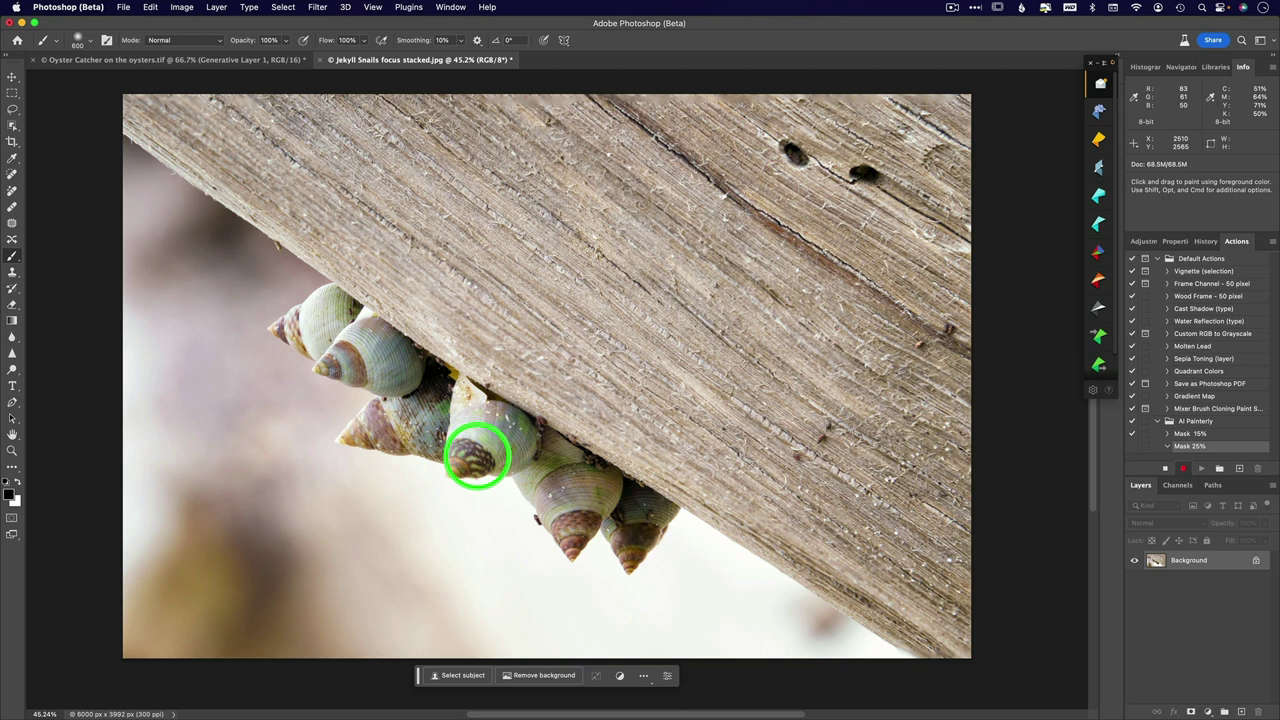
Step: Record filling the quick mask with dark grey #403f3f (brightness 25), converting it to a selection, then stop
key(q)
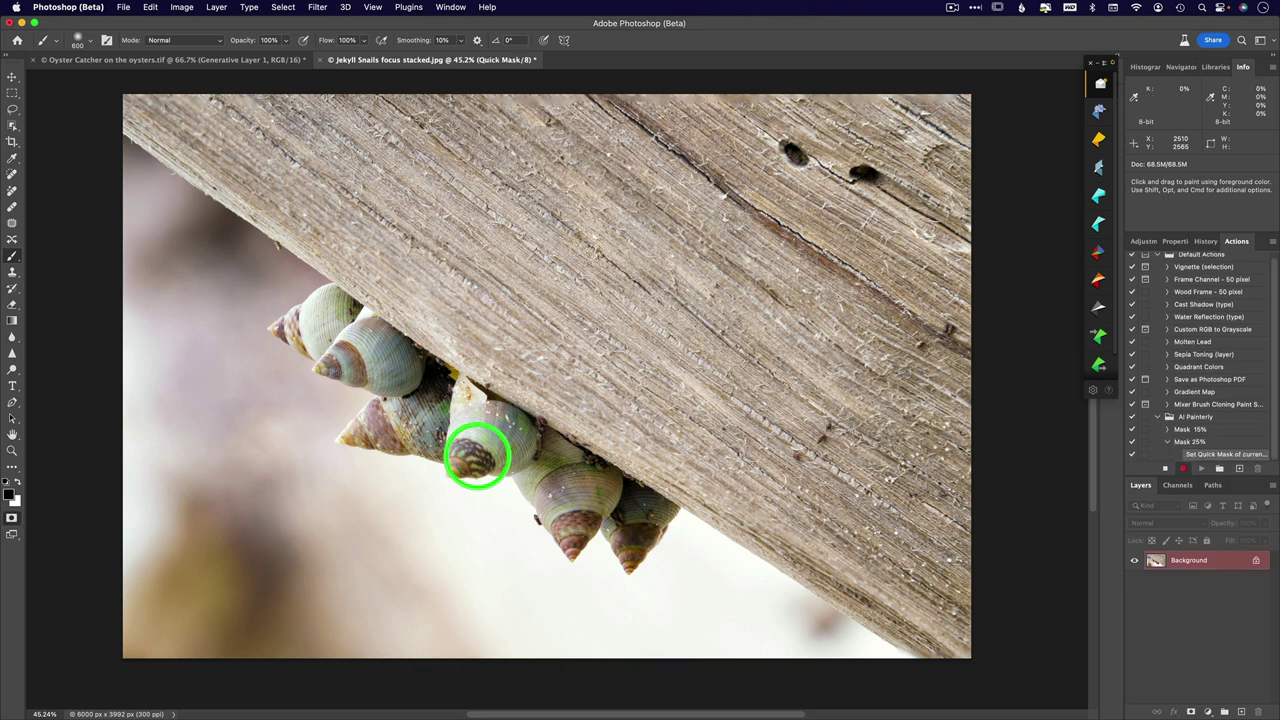
click(150, 7)
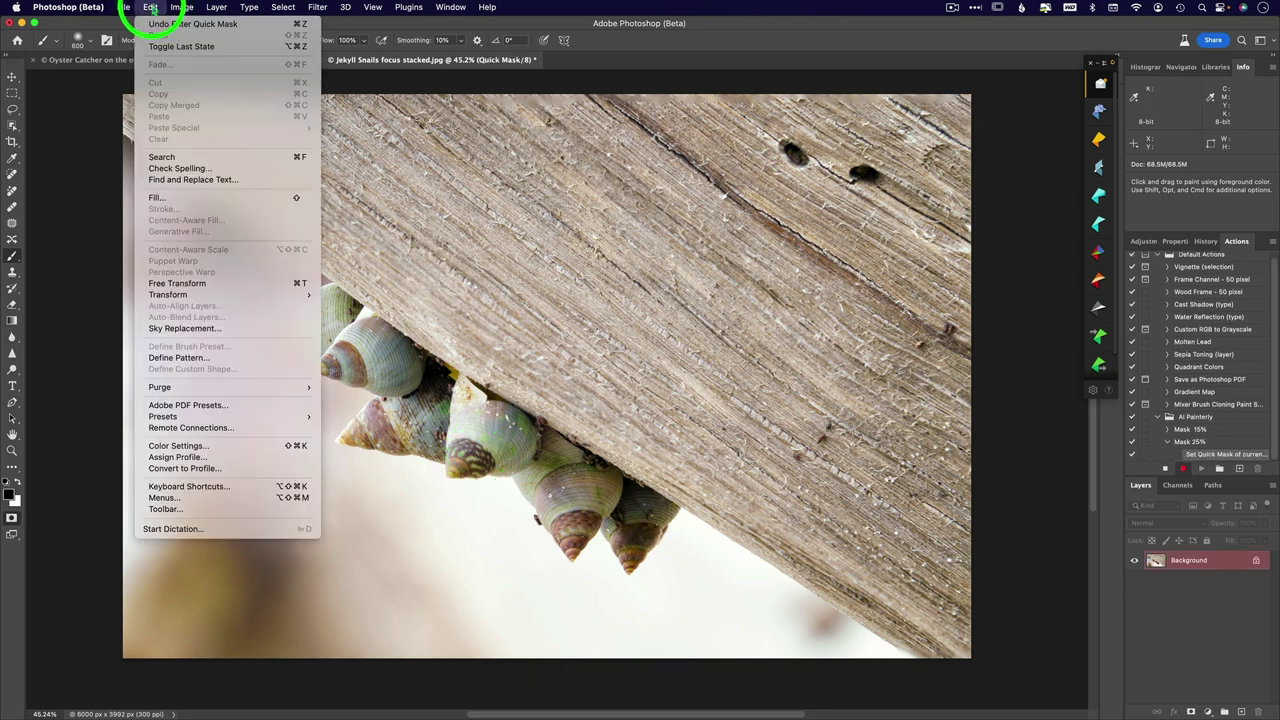
click(193, 198)
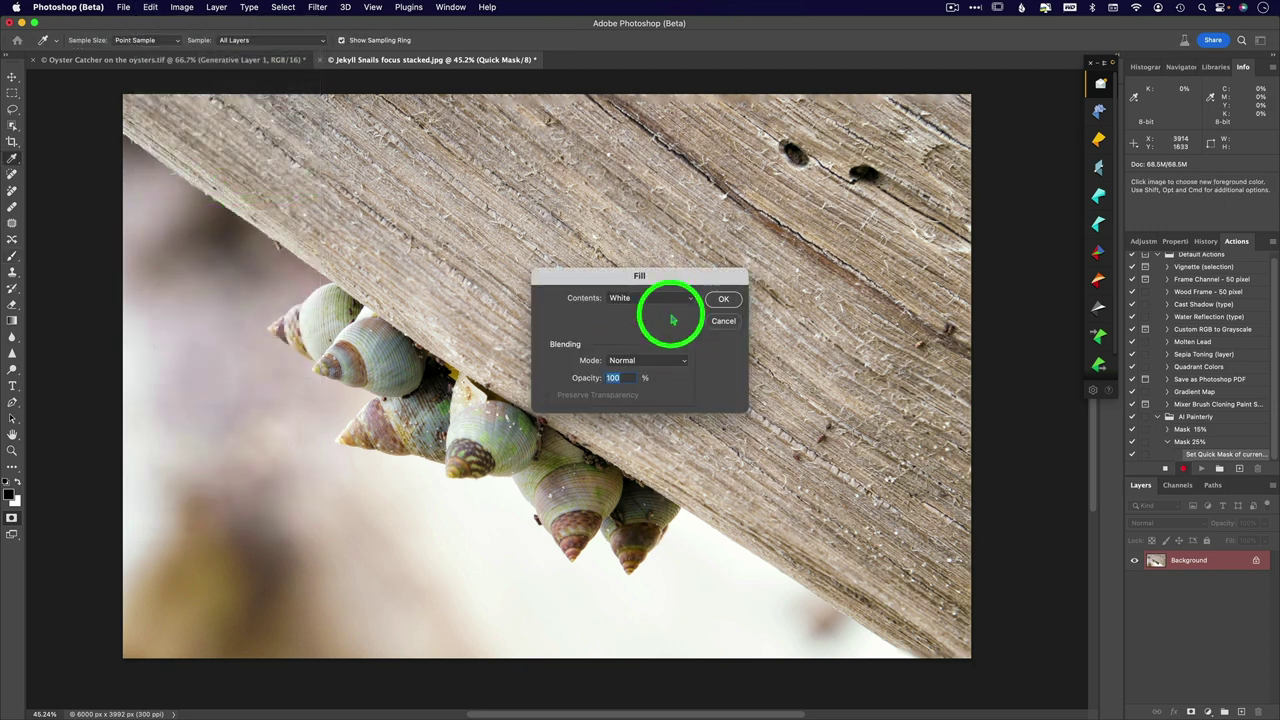
click(664, 298)
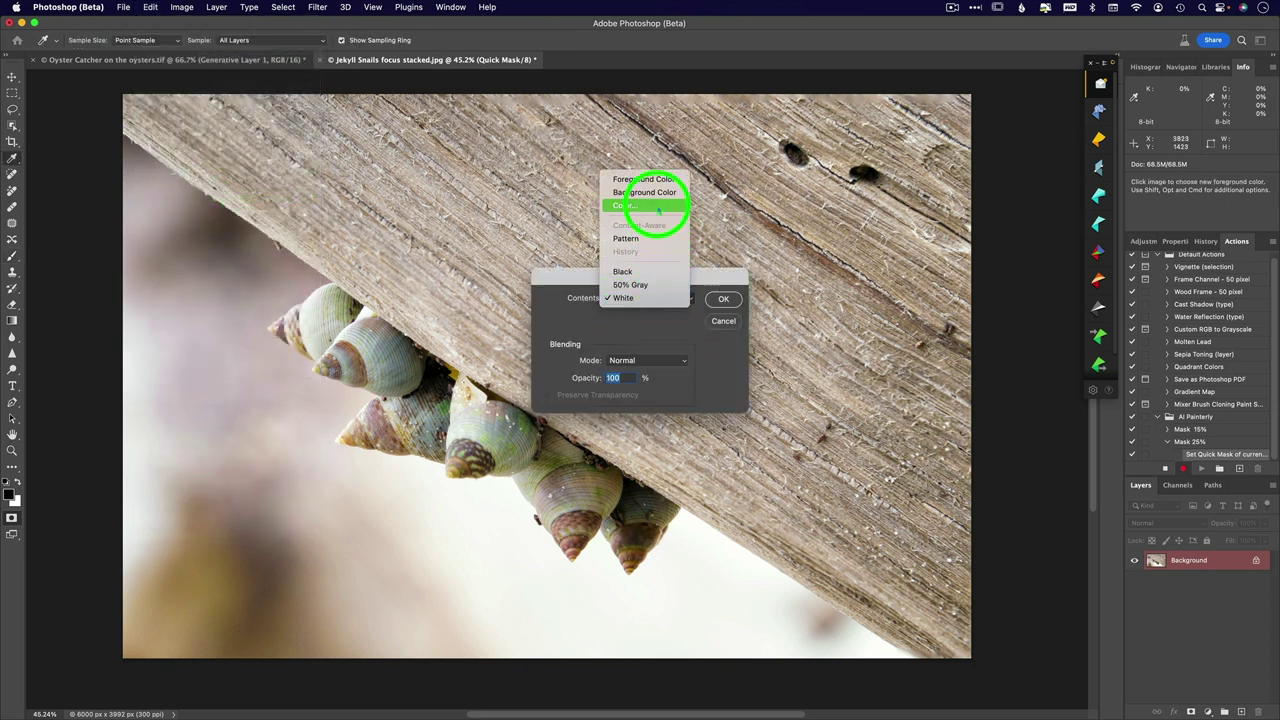
click(652, 205)
click(702, 400)
text(25)
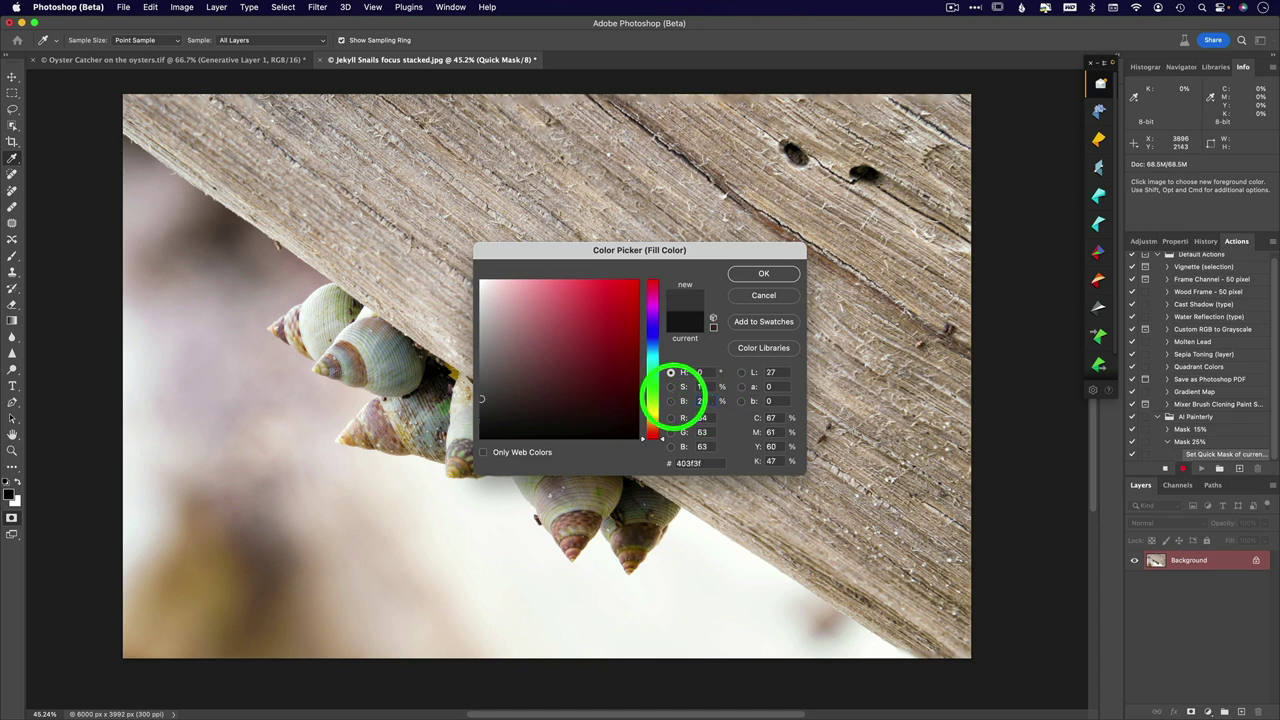
click(772, 273)
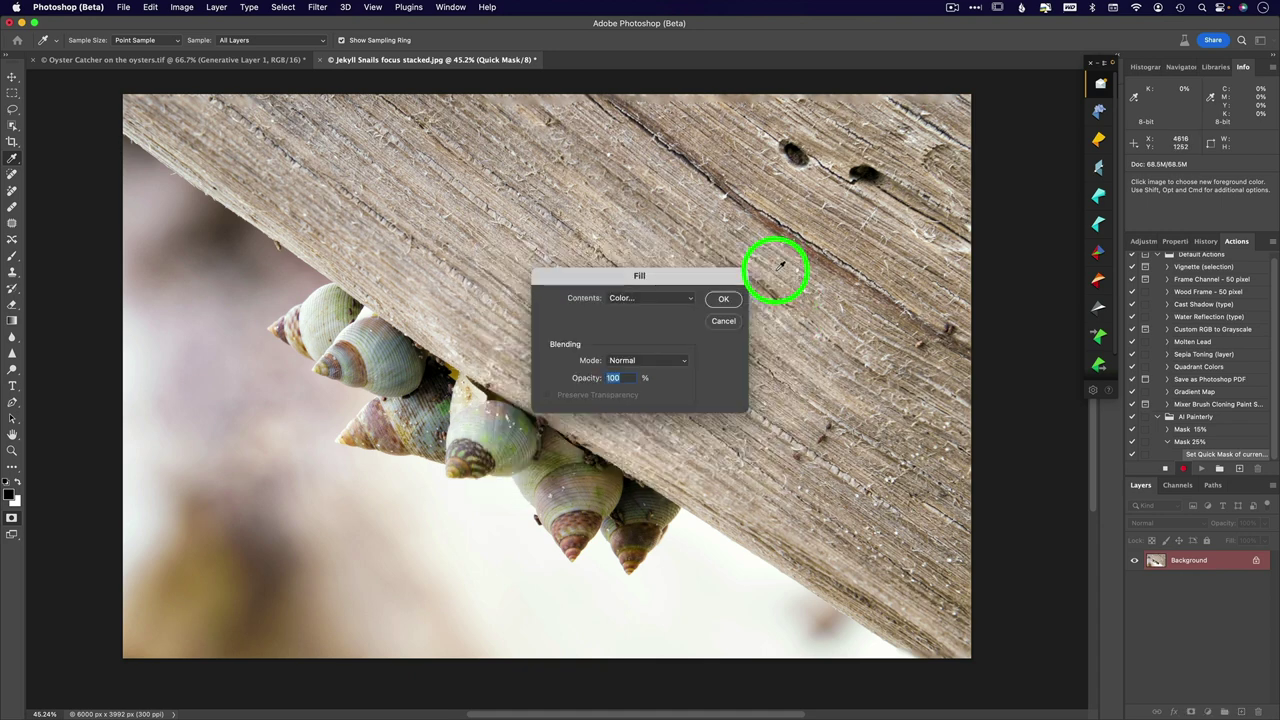
click(729, 299)
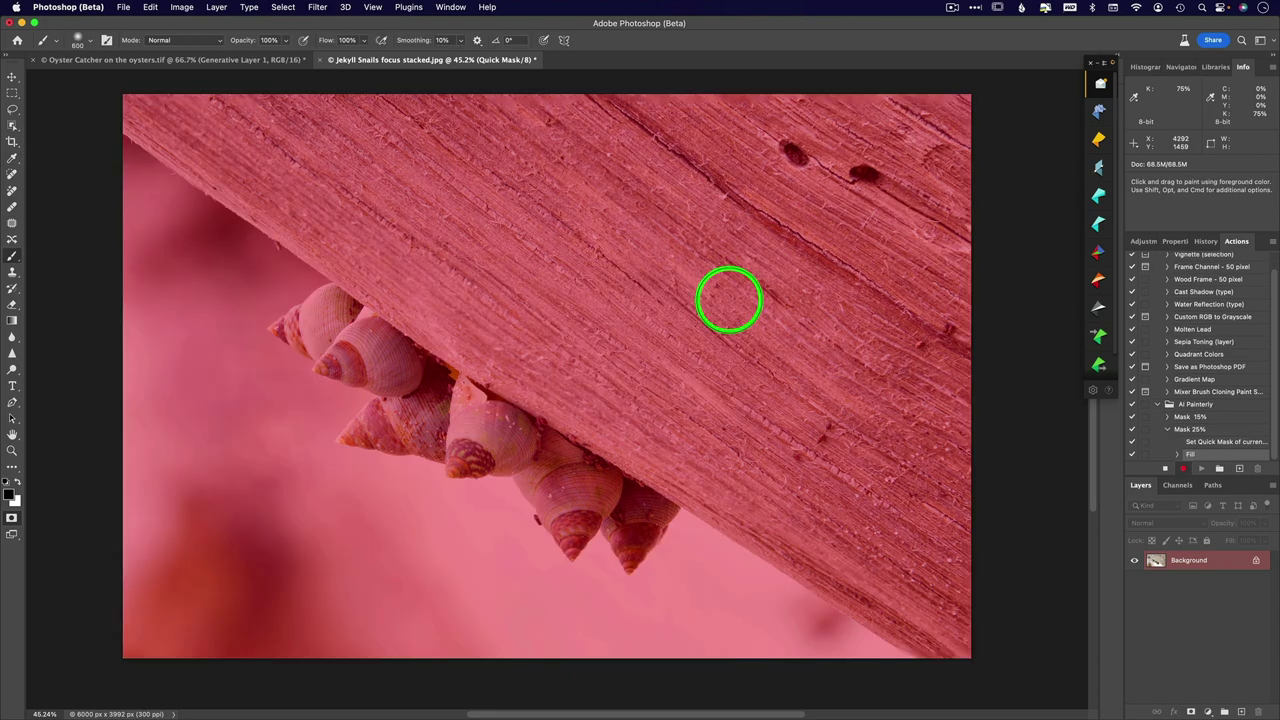
key(q)
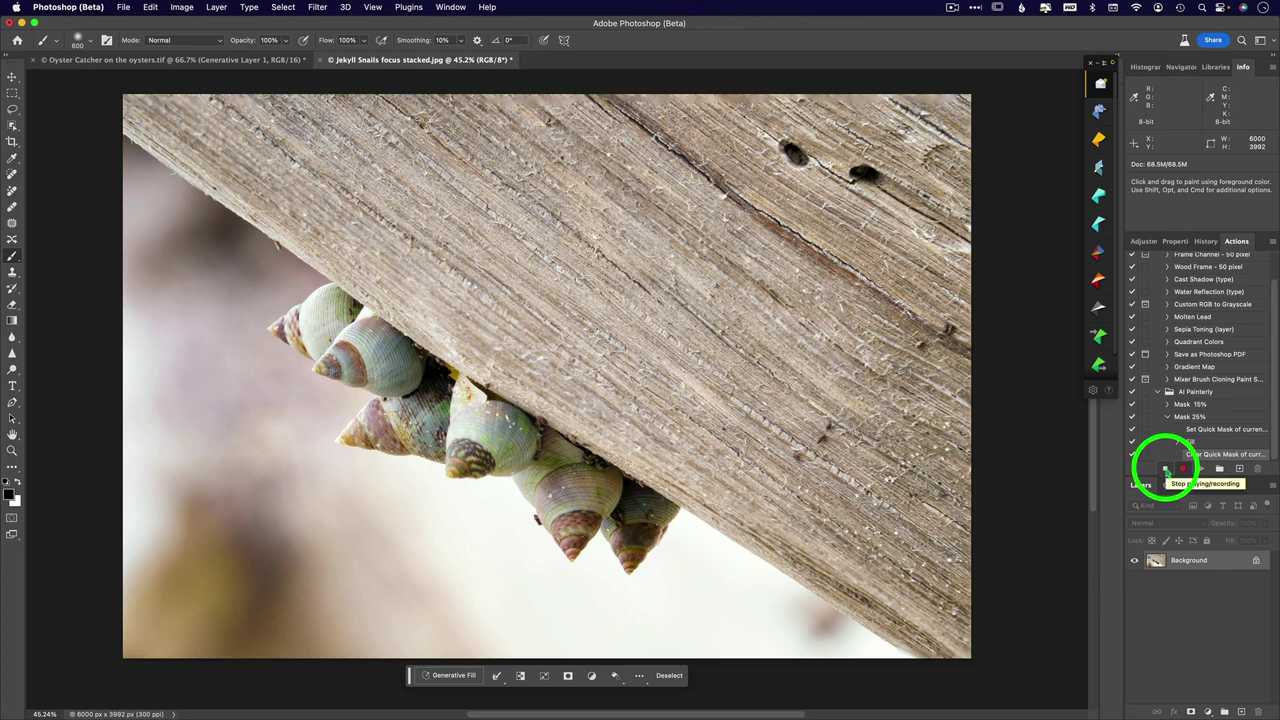
click(1166, 470)
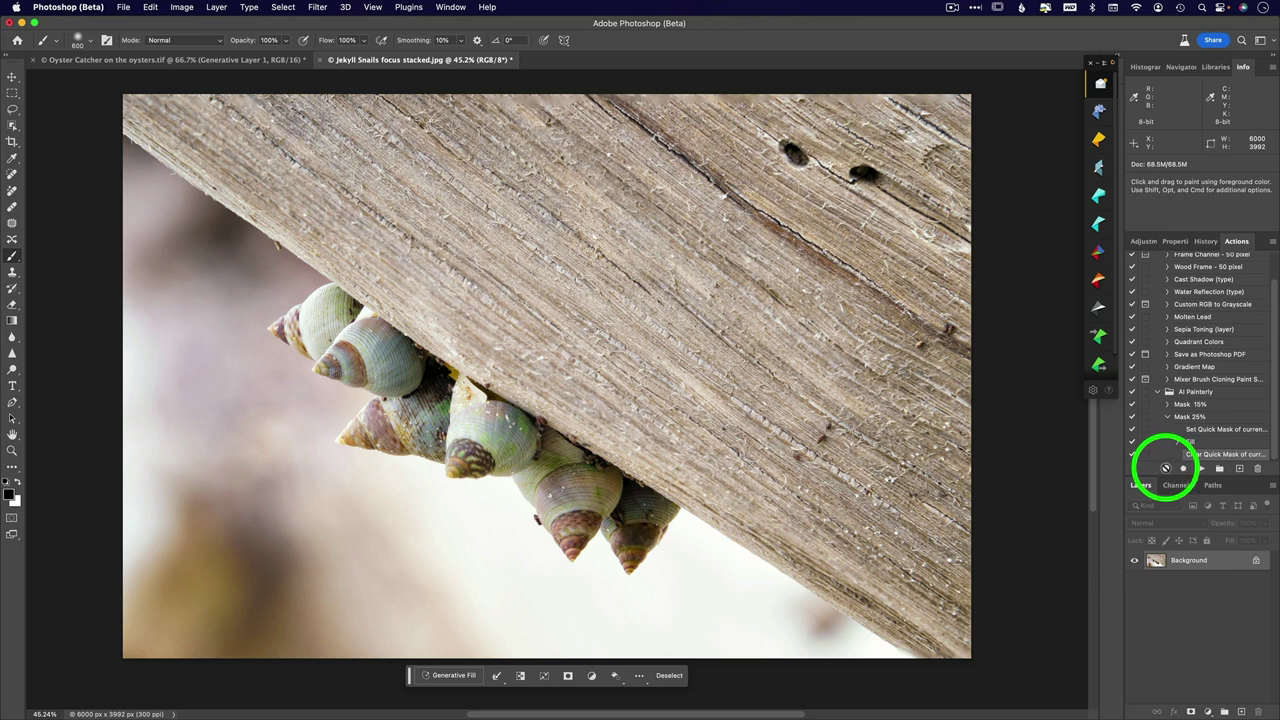
Step: Revert the snails photo to its Open history state and bring back the Actions list
scroll(1168, 421, up, 2)
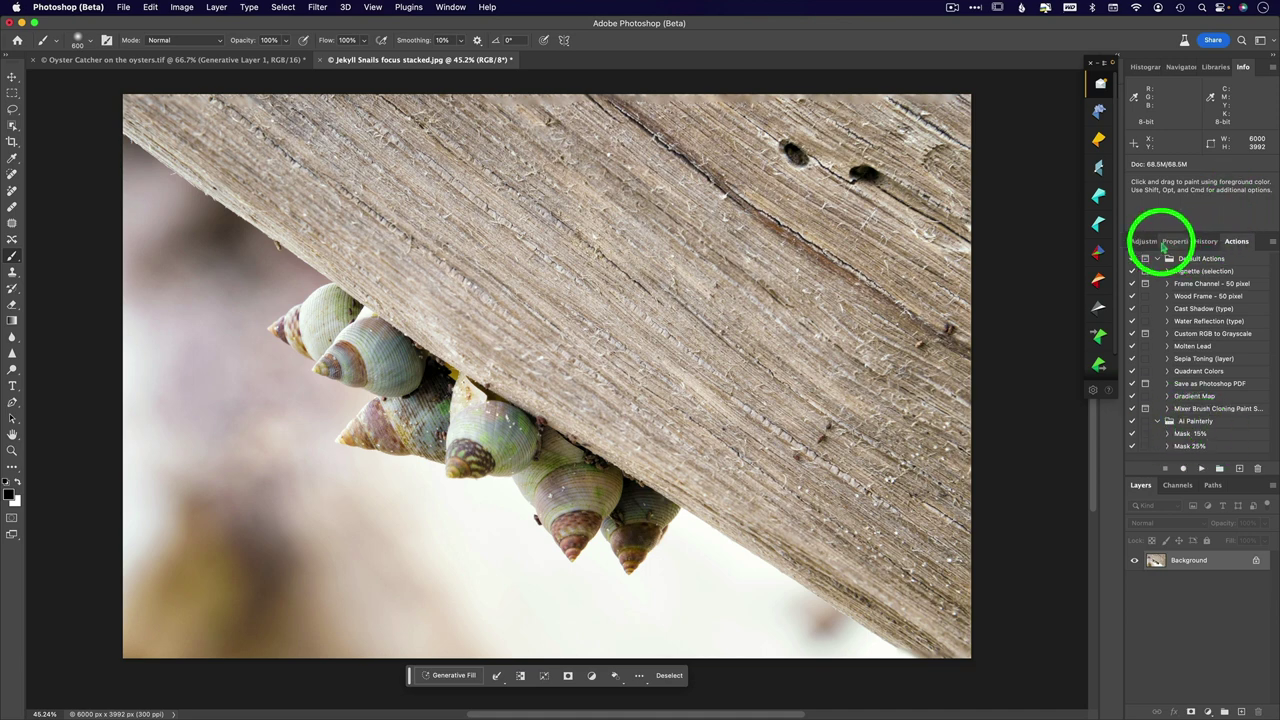
click(1205, 241)
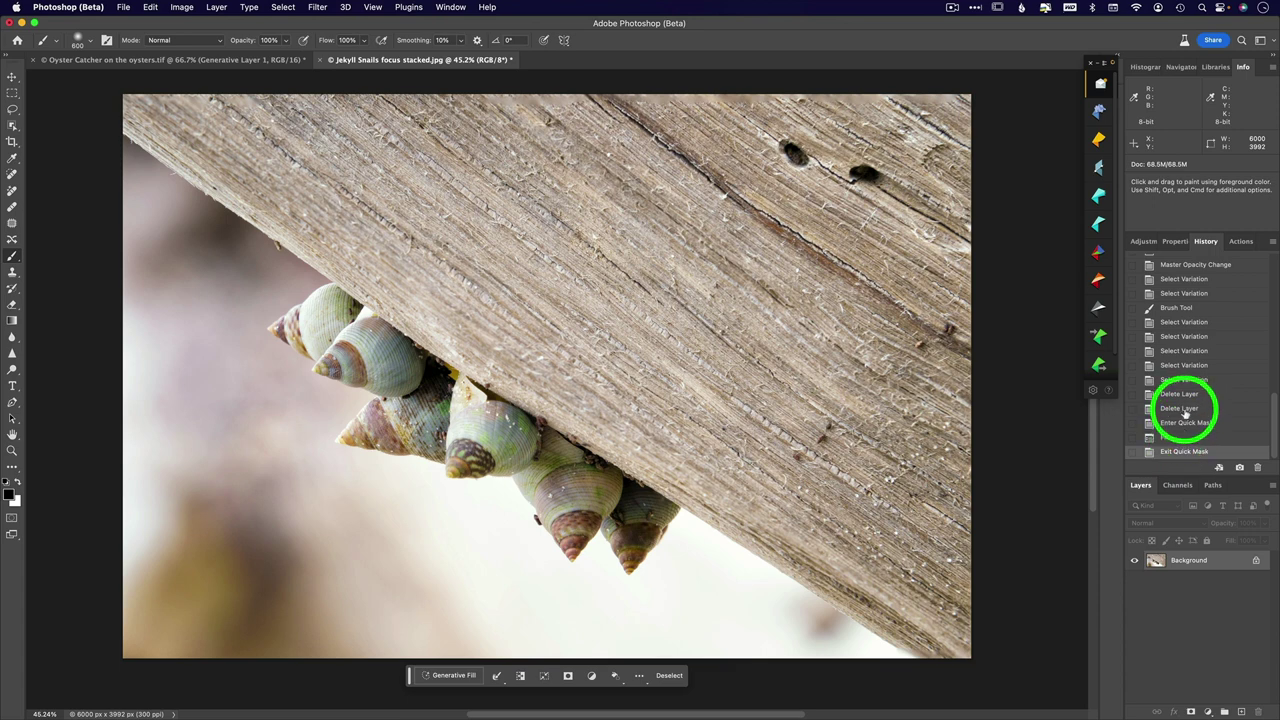
scroll(1182, 405, up, 10)
click(1186, 279)
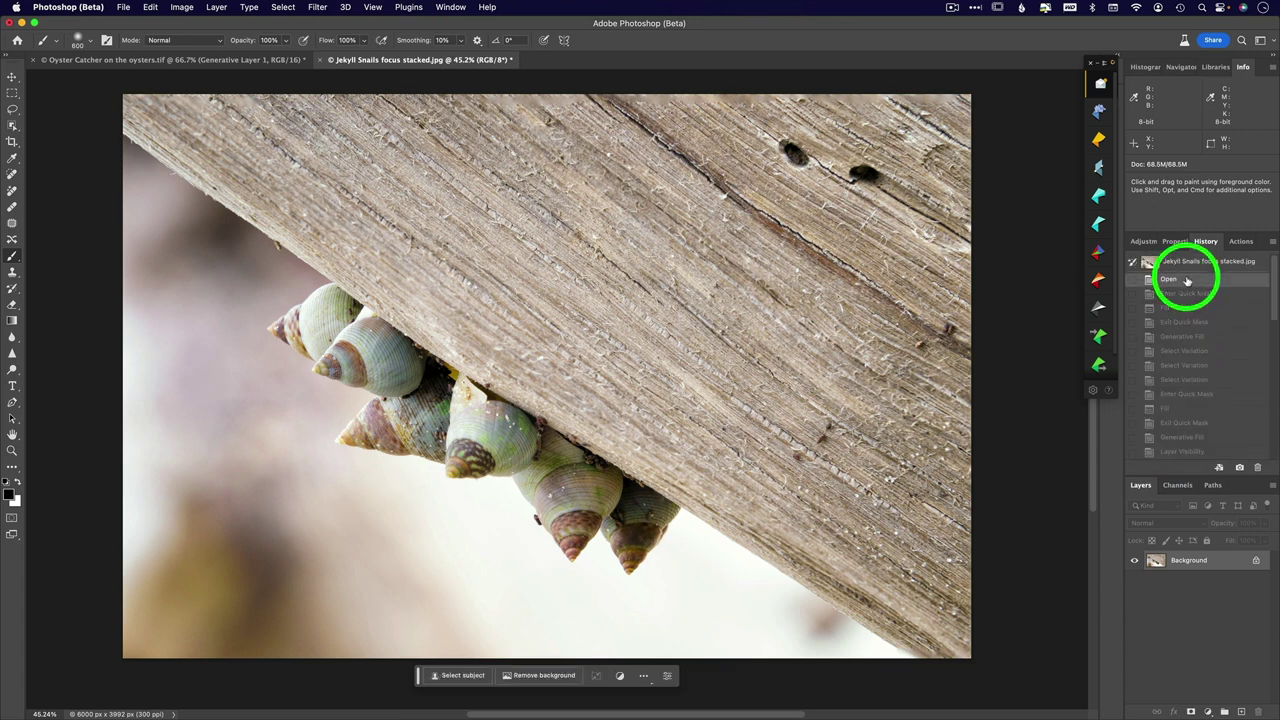
click(1241, 241)
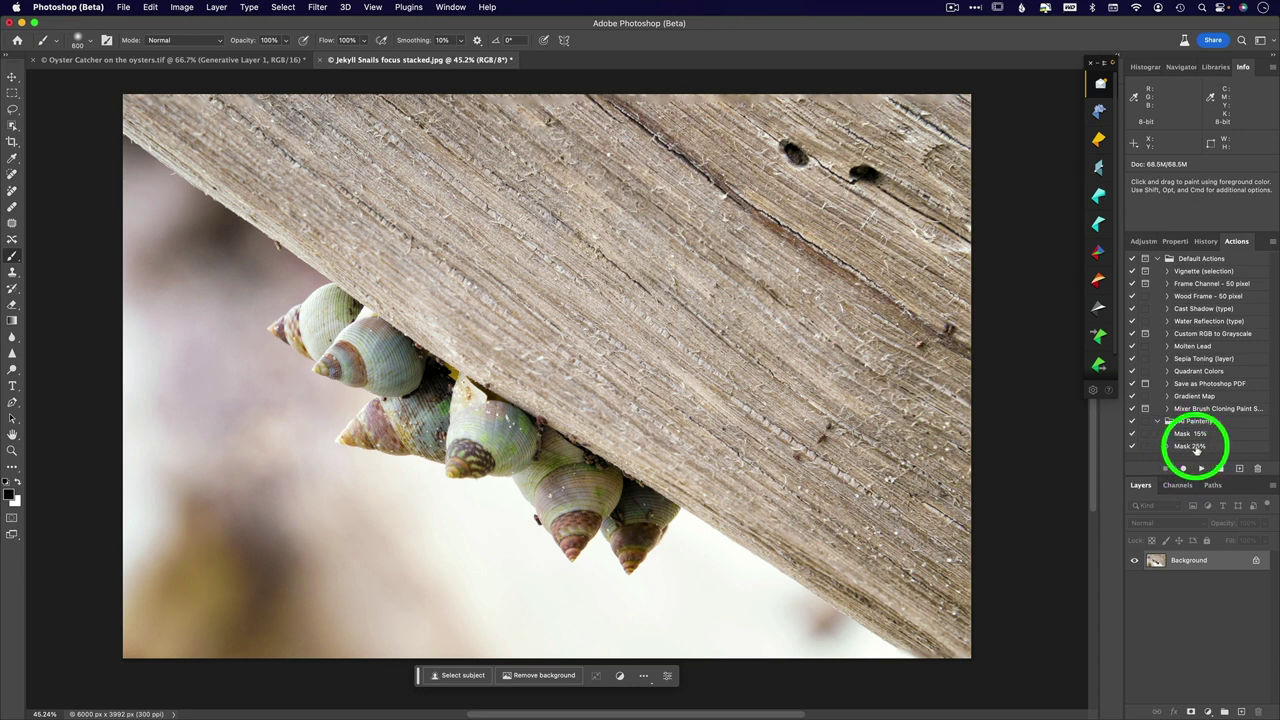
Step: Play Mask 25%, Generative Fill the selection with 'oil painting', and keep variation 3
click(1198, 447)
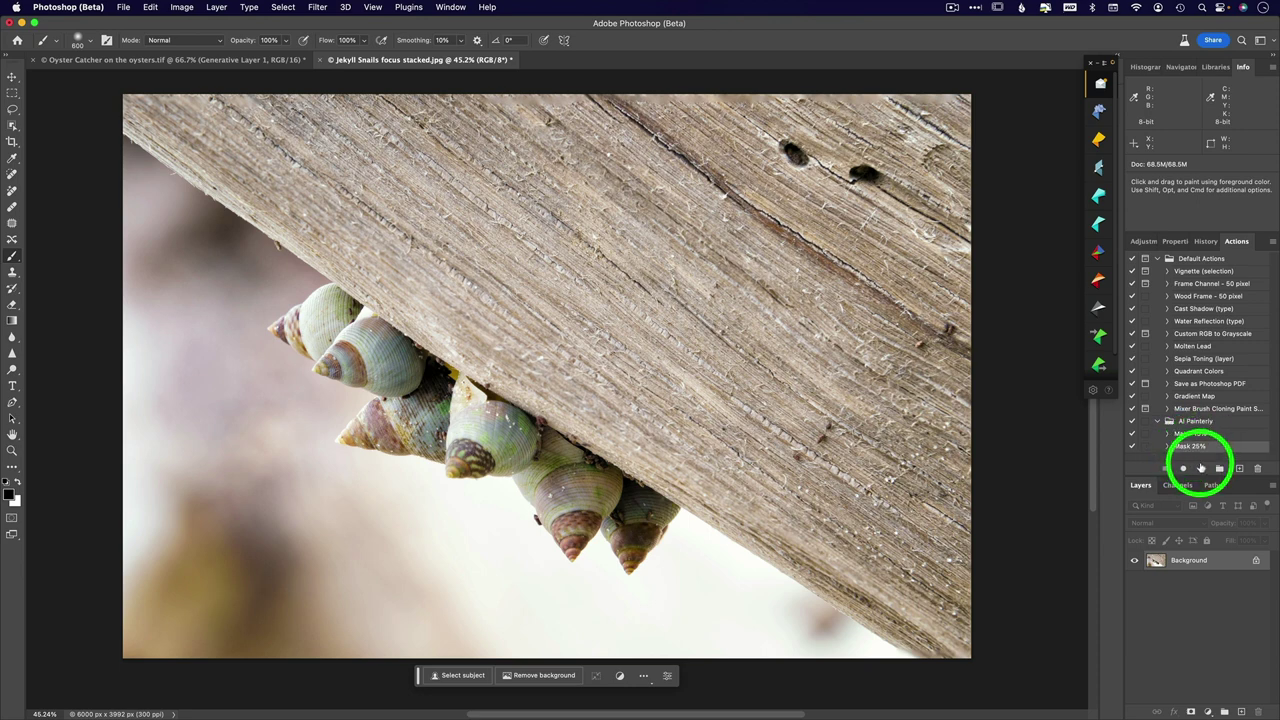
click(1201, 468)
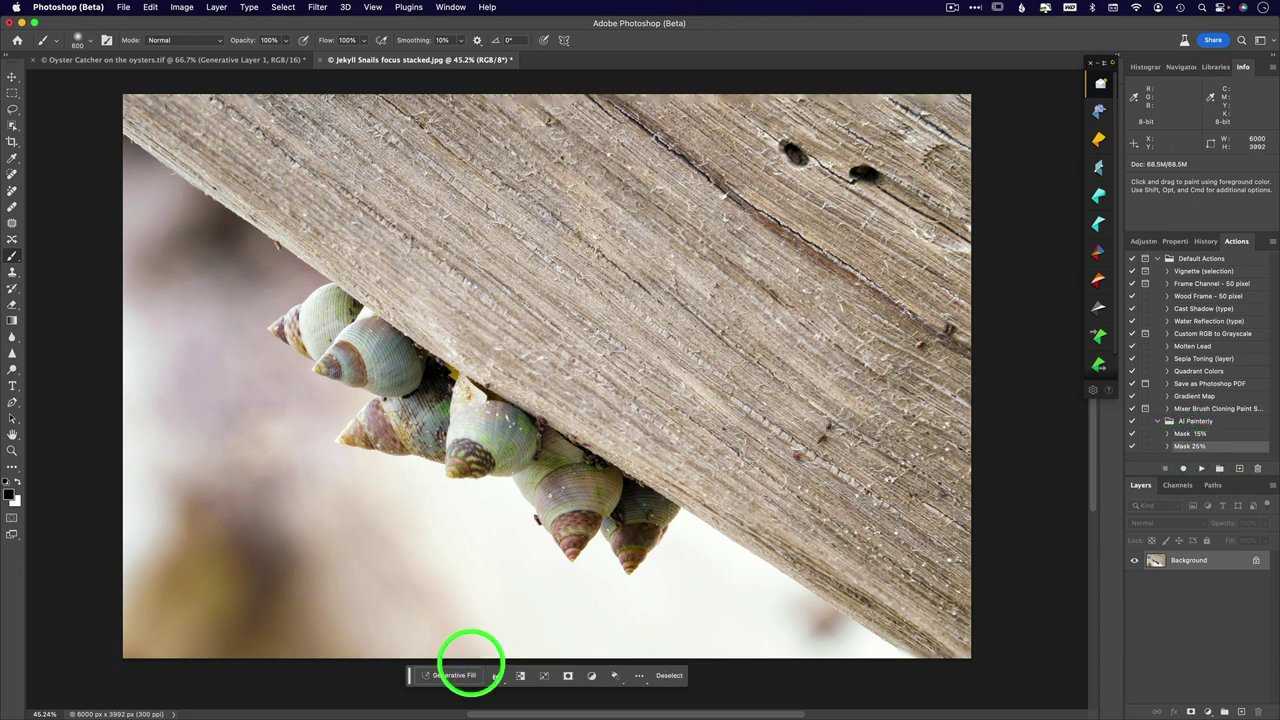
click(455, 675)
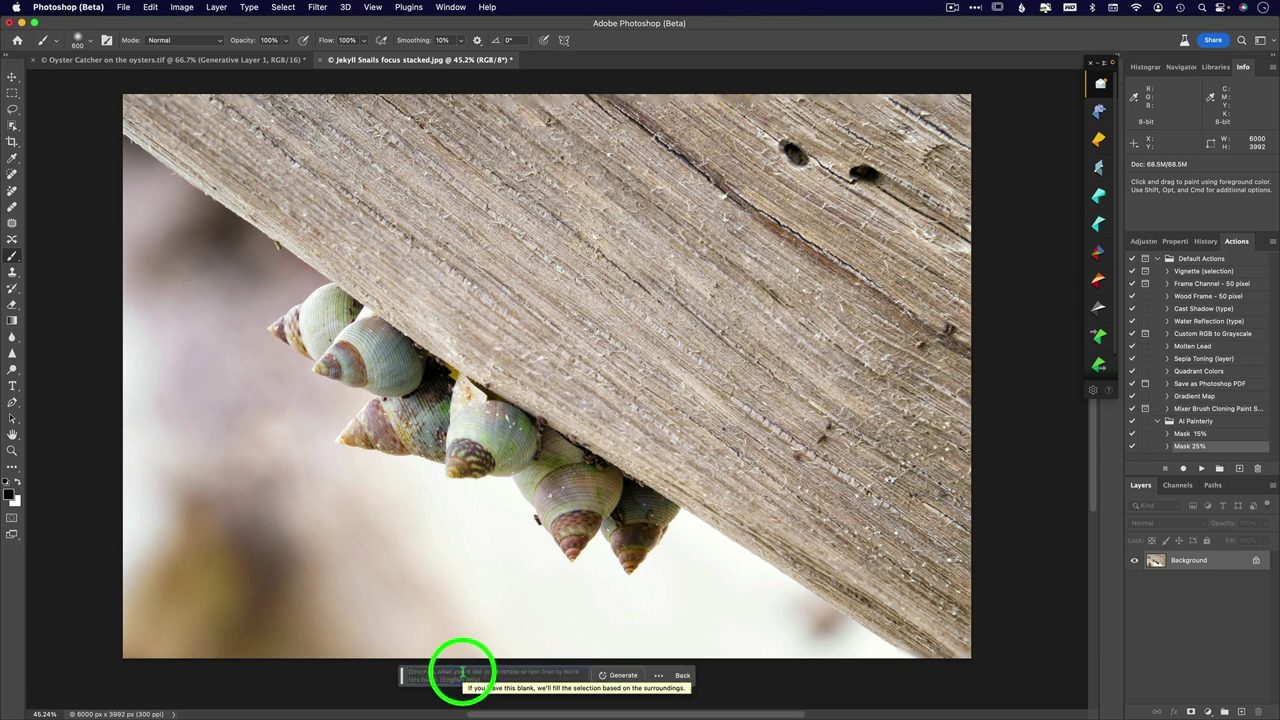
text(oil painting)
key(Return)
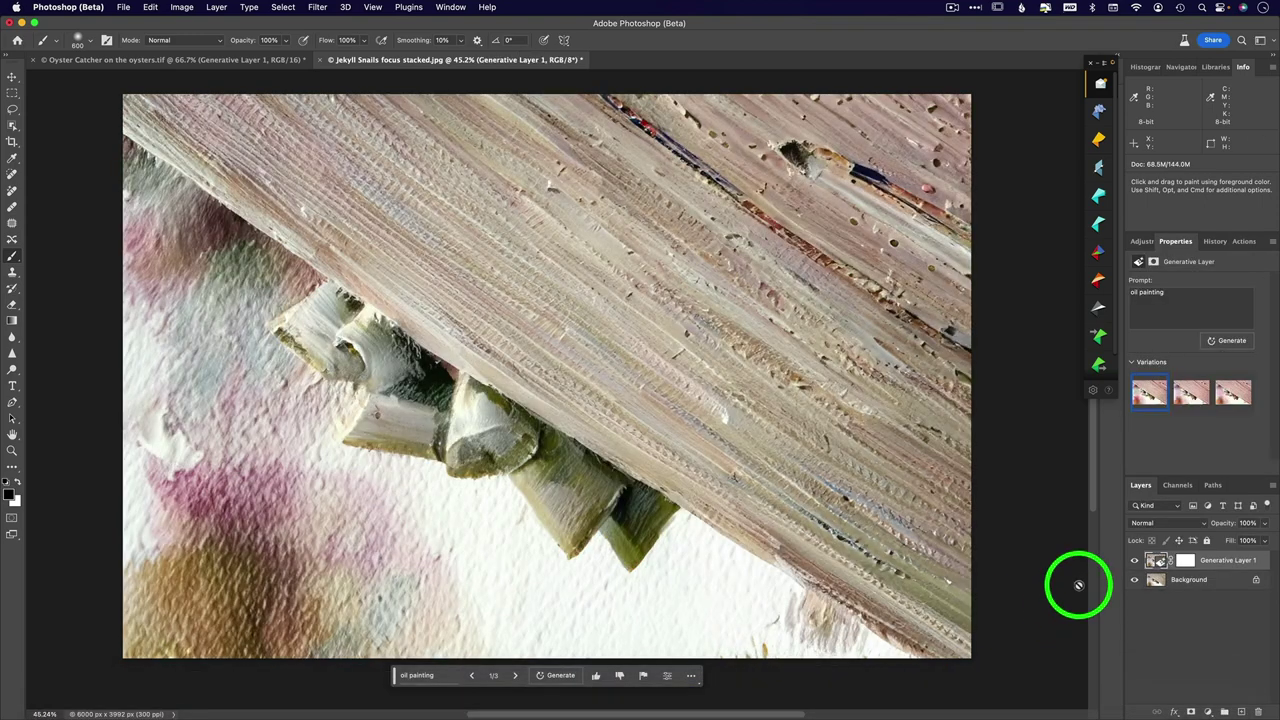
click(1192, 400)
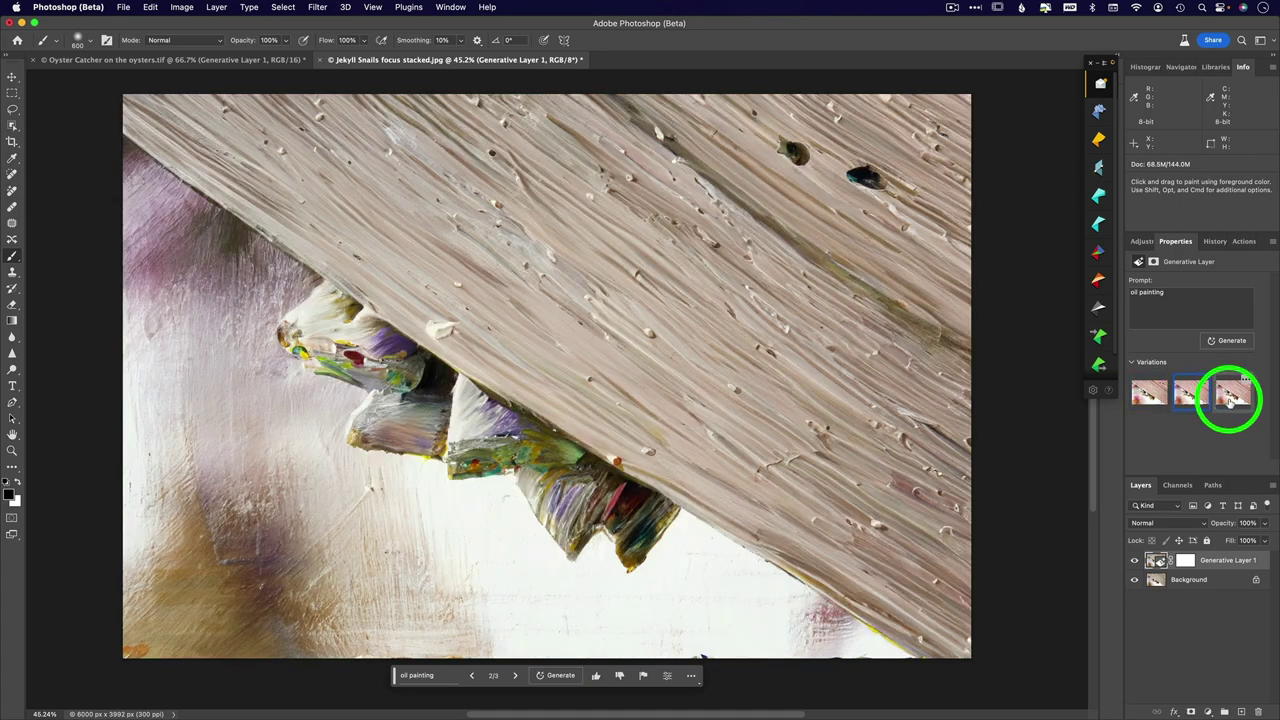
click(1231, 401)
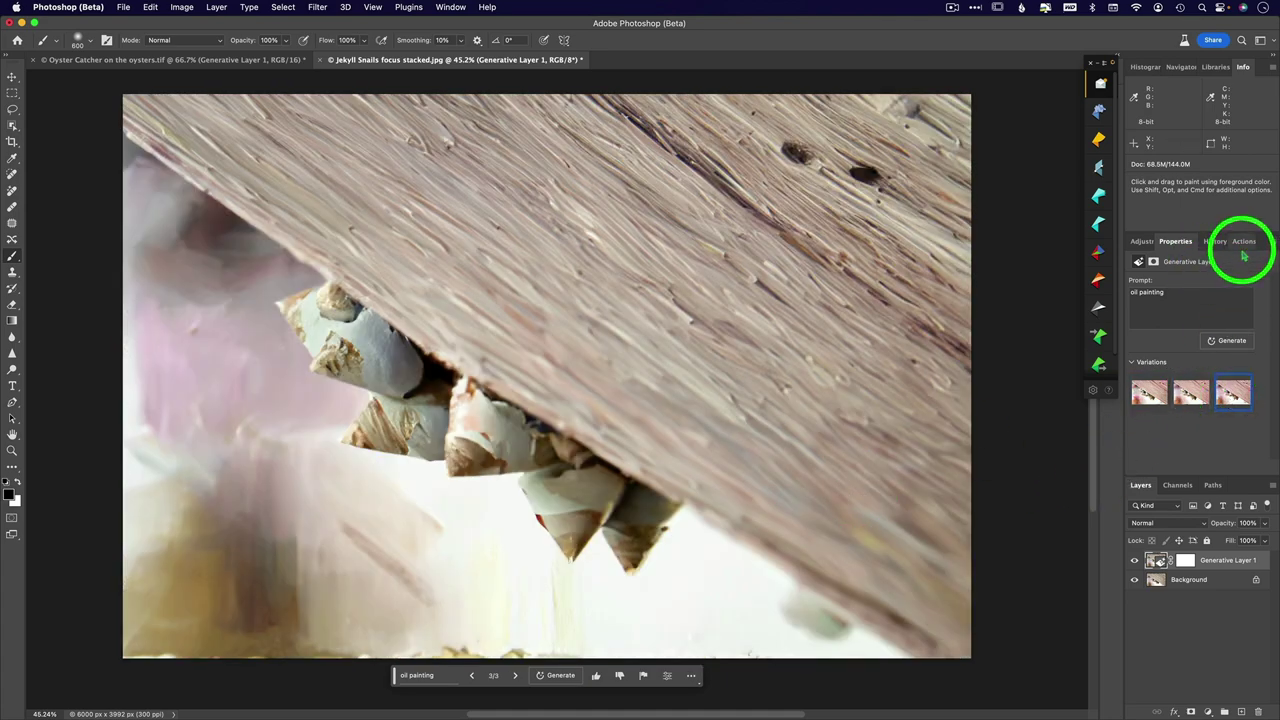
Step: Play the Mask 15% action and Generative Fill the selection with 'oil painting'
click(1244, 247)
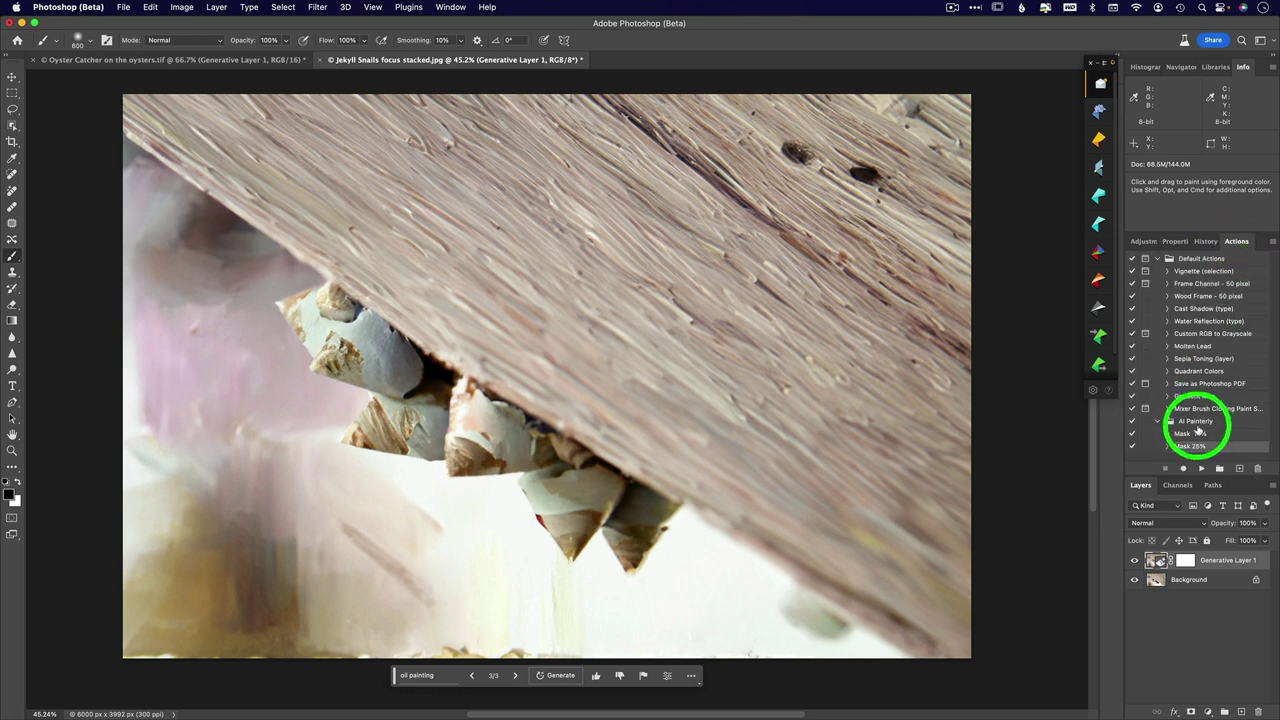
click(1205, 435)
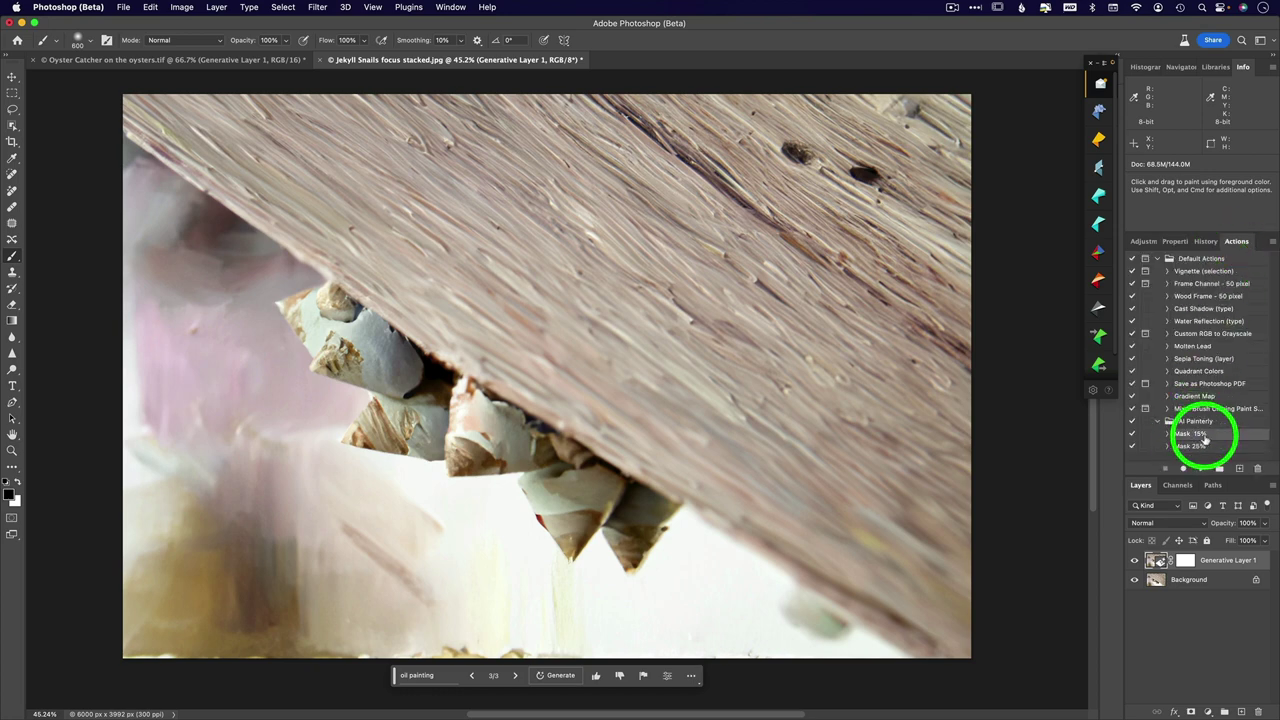
click(1201, 468)
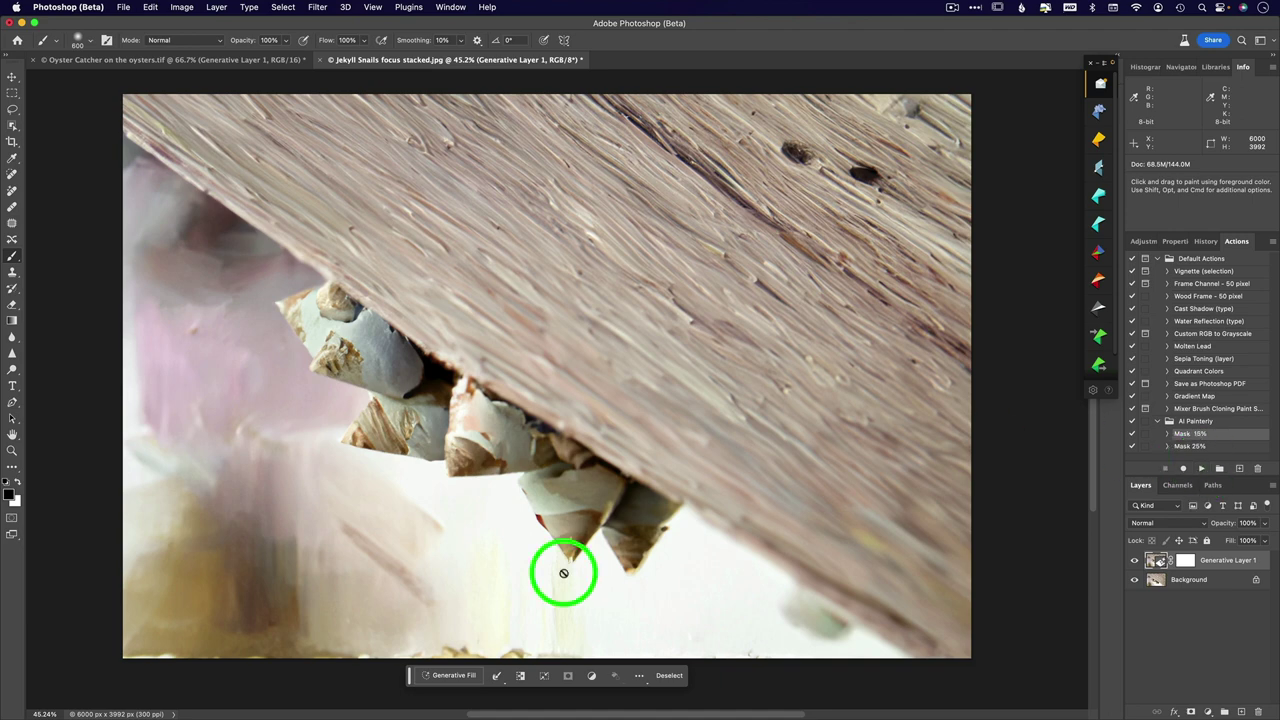
click(453, 675)
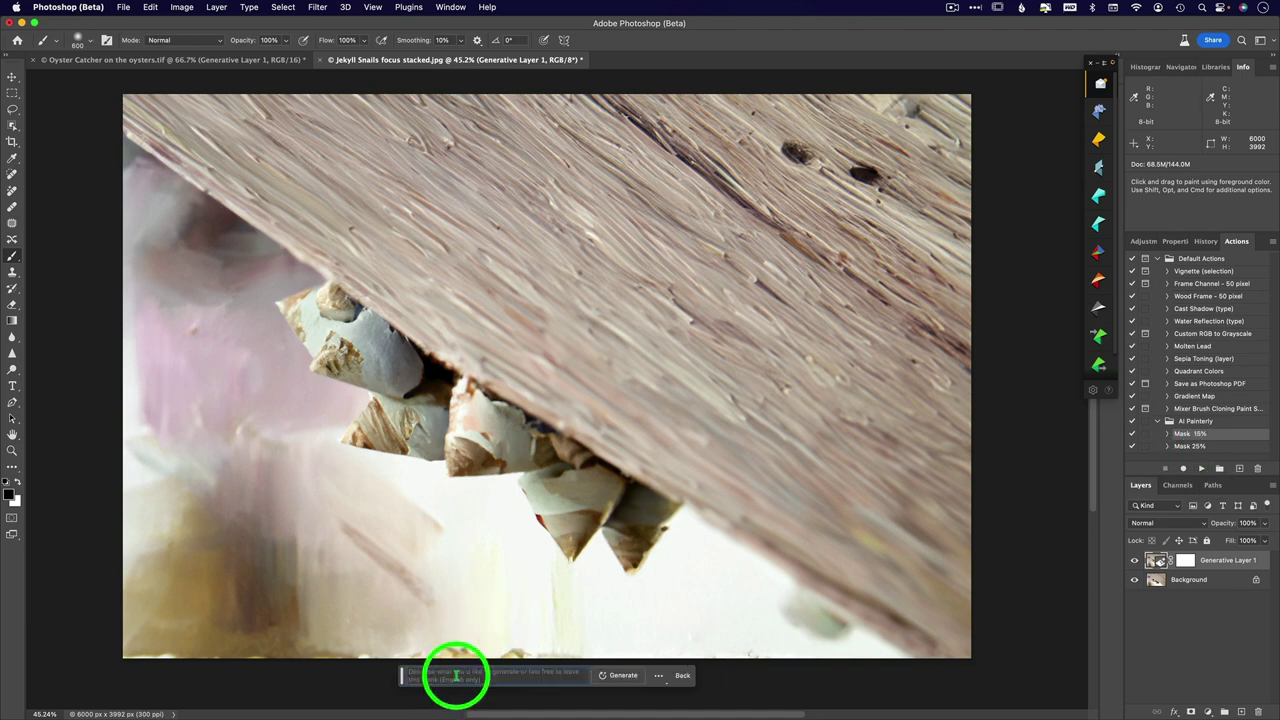
text(oil painting)
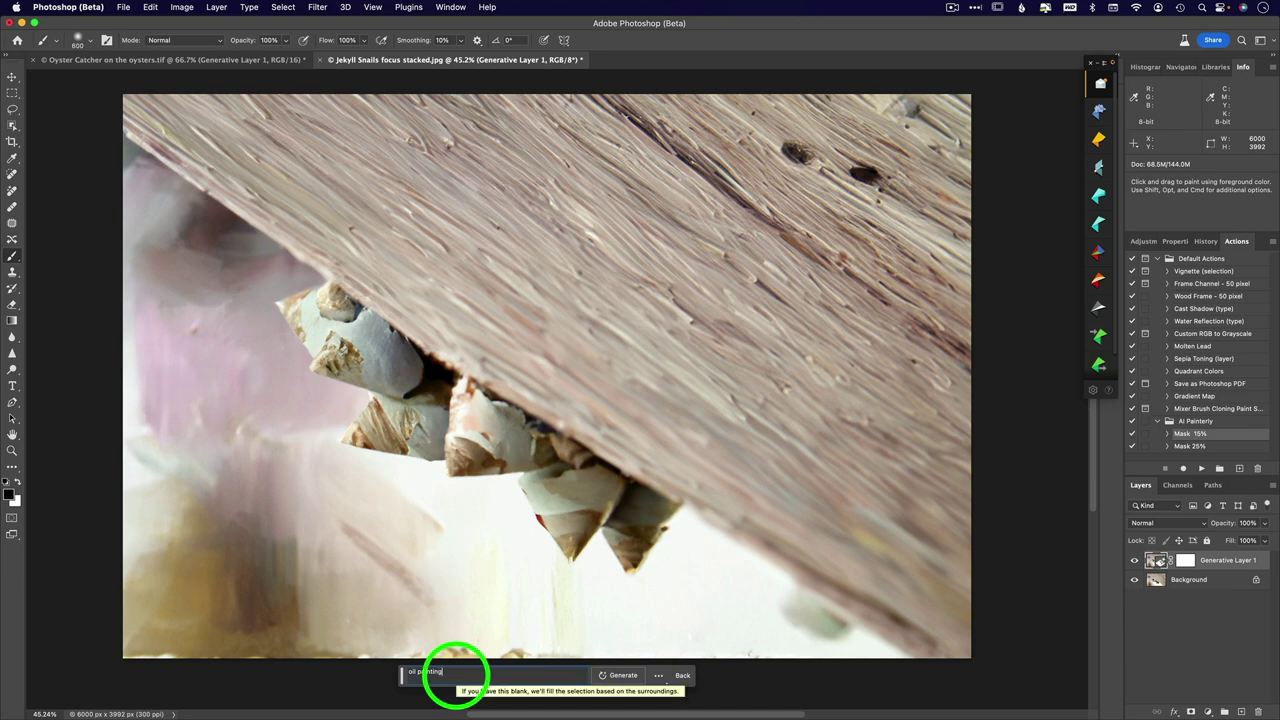
key(Return)
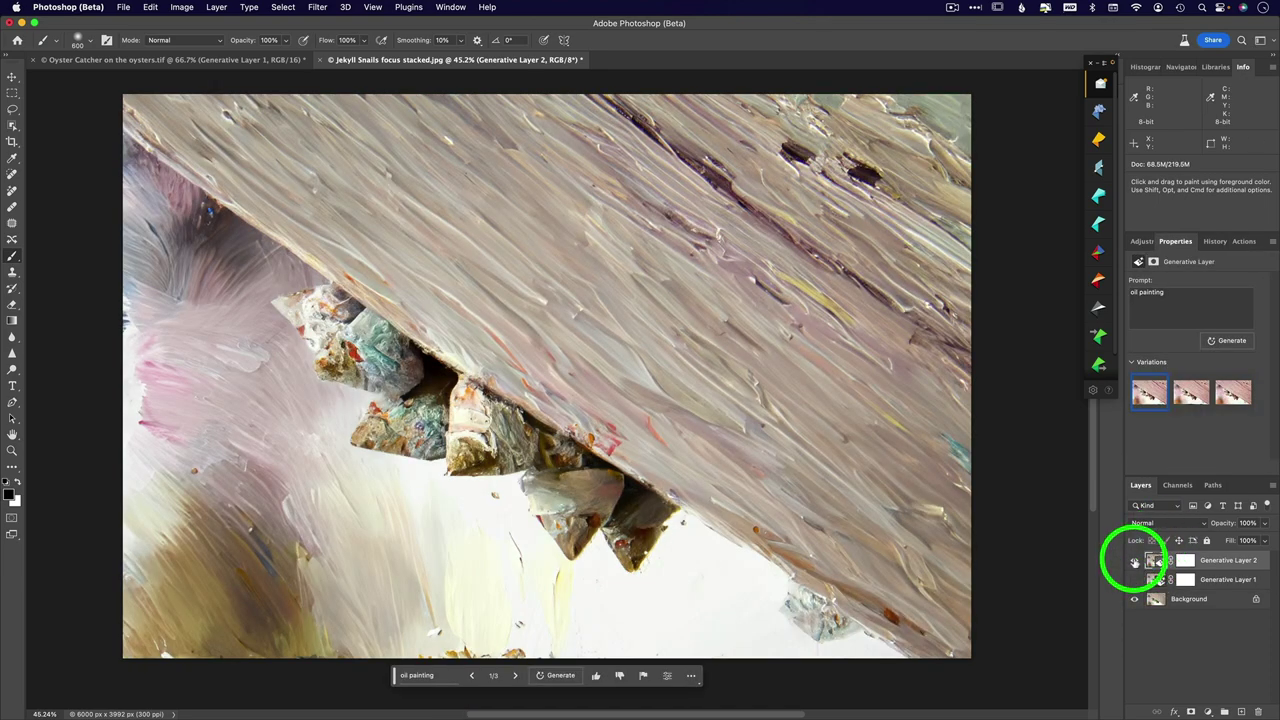
Step: Compare Generative Layers 1 and 2 by toggling visibility and previewing the second variation
click(1135, 562)
click(1135, 580)
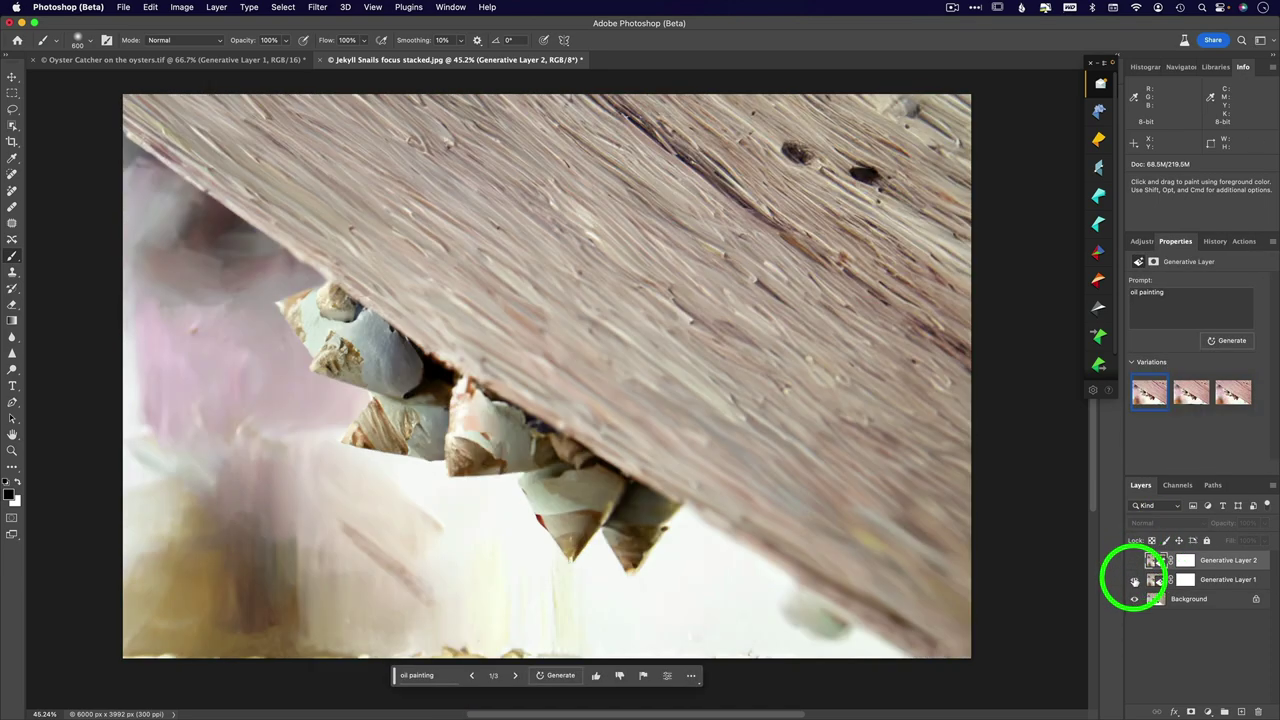
click(1192, 396)
Step: Change the prompt to 'watercolor painting' and settle on the third watercolor variation
triple_click(1181, 294)
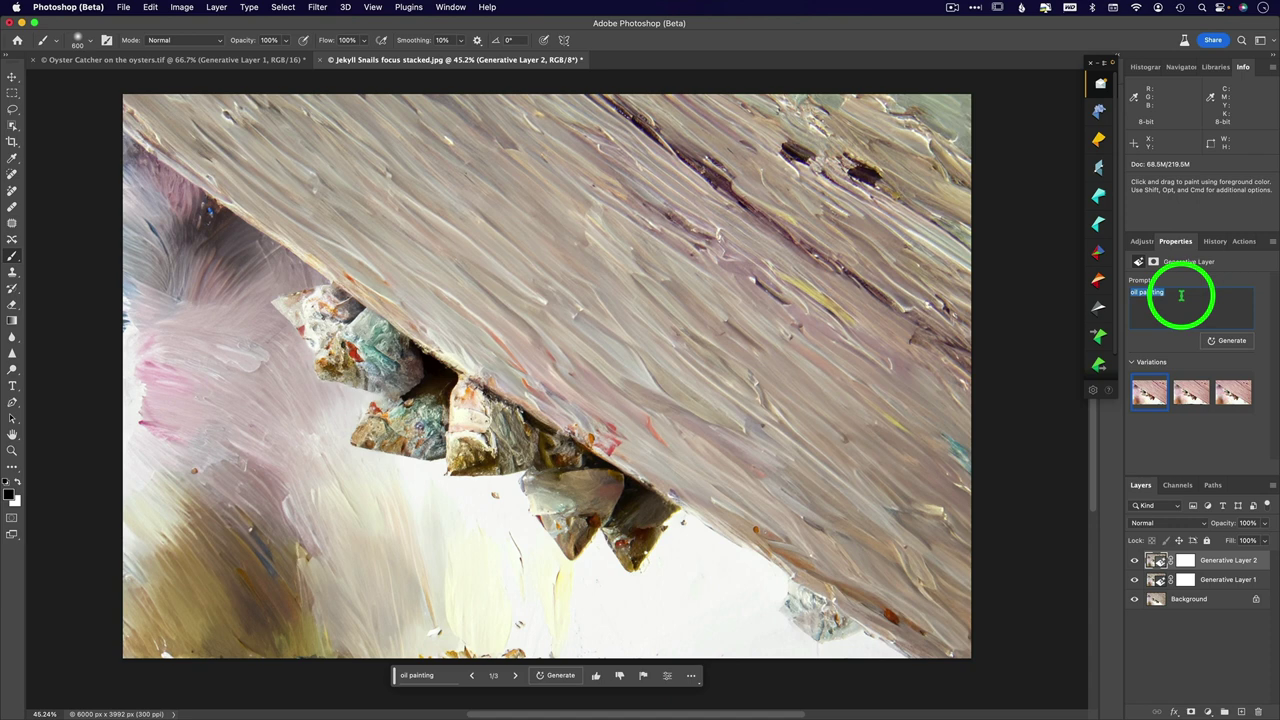
text(watercolor p)
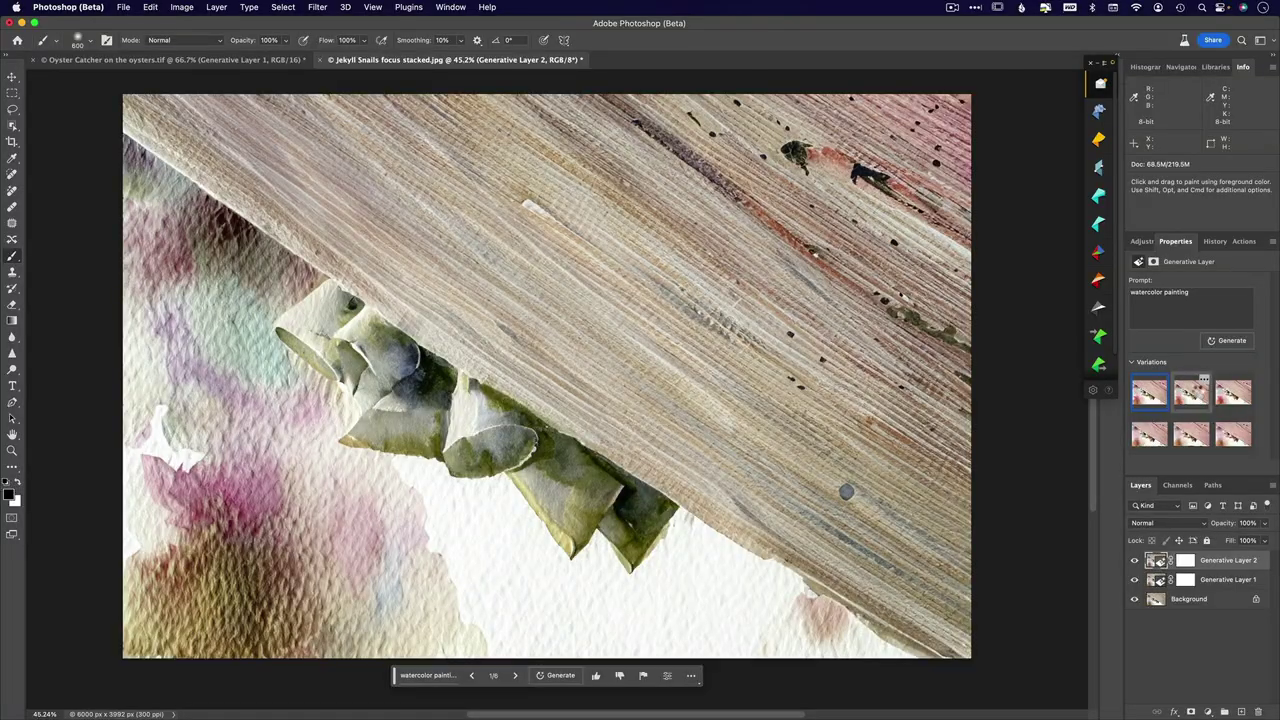
click(1191, 392)
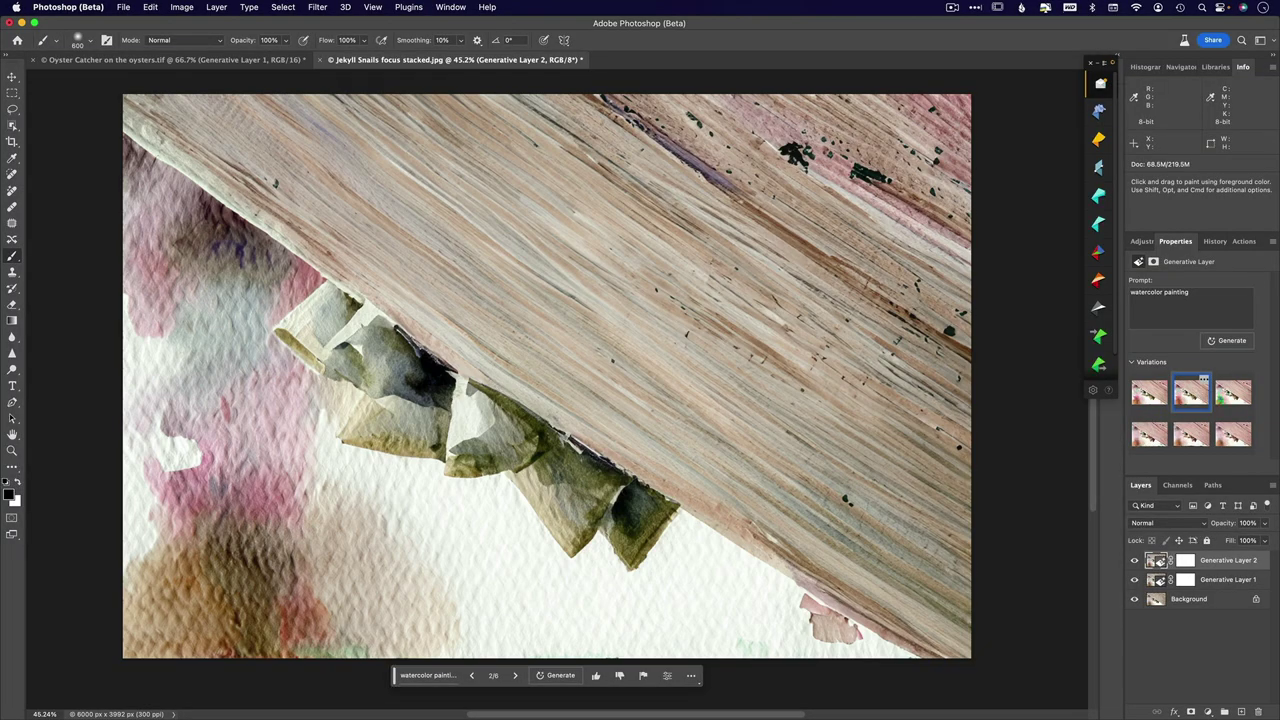
click(1241, 395)
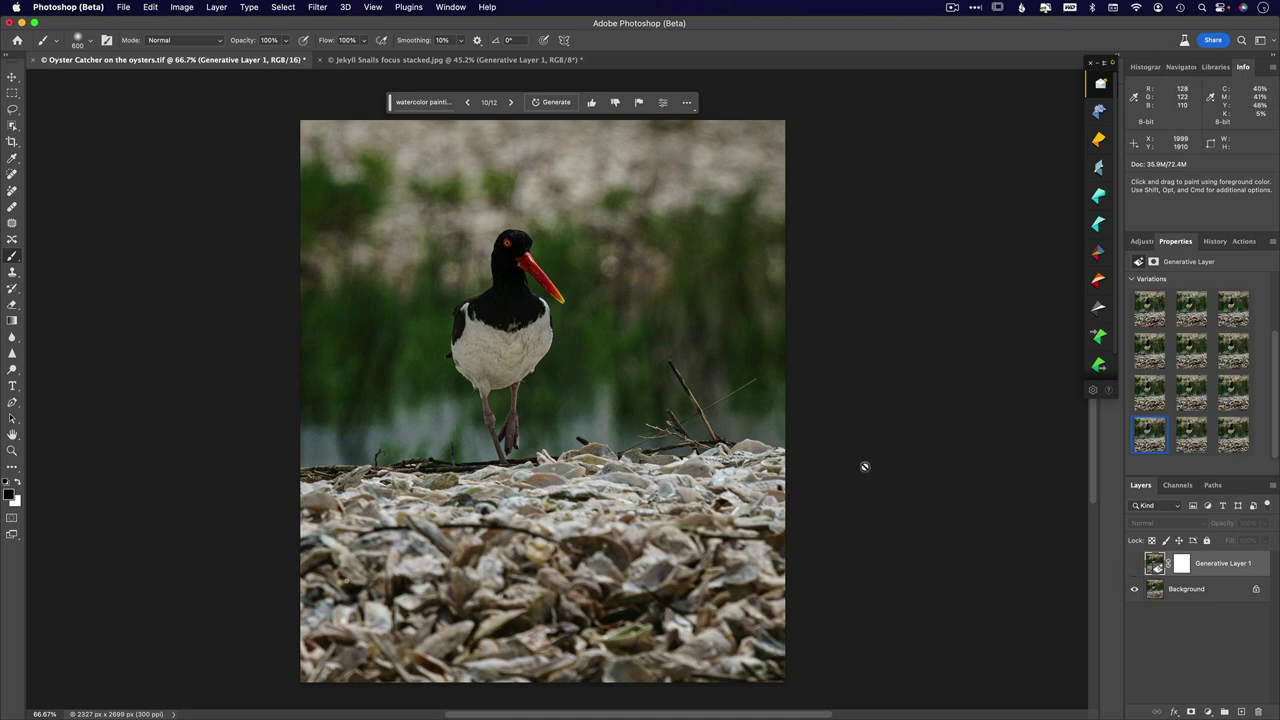
Step: Toggle the watercolor Generative Layer 1 against the original bird, zoomed in, leaving it visible
click(1134, 566)
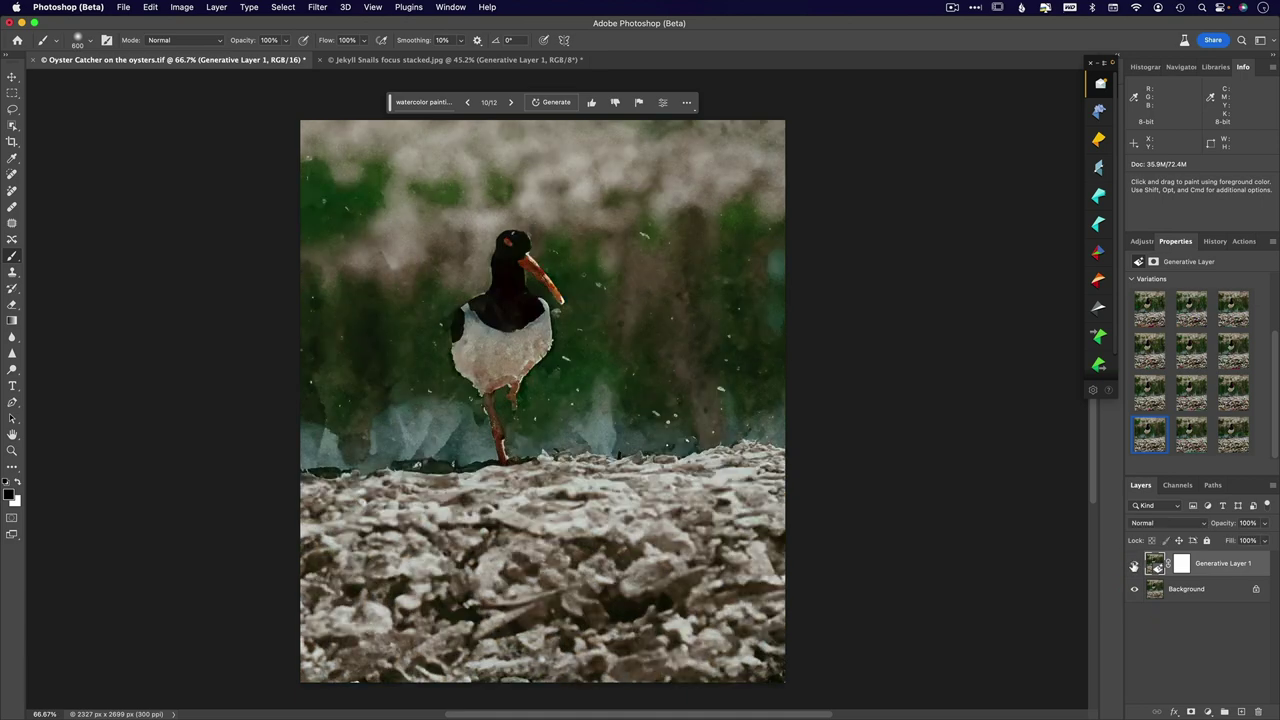
click(1134, 566)
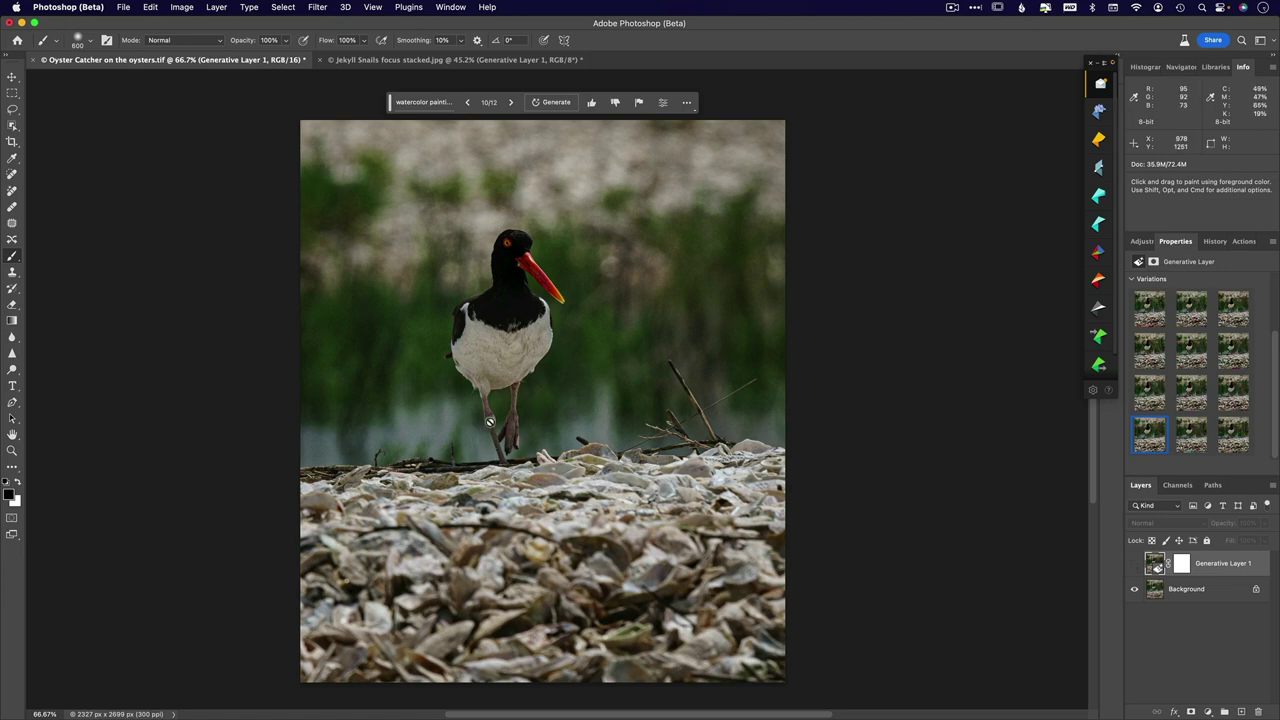
click(1134, 566)
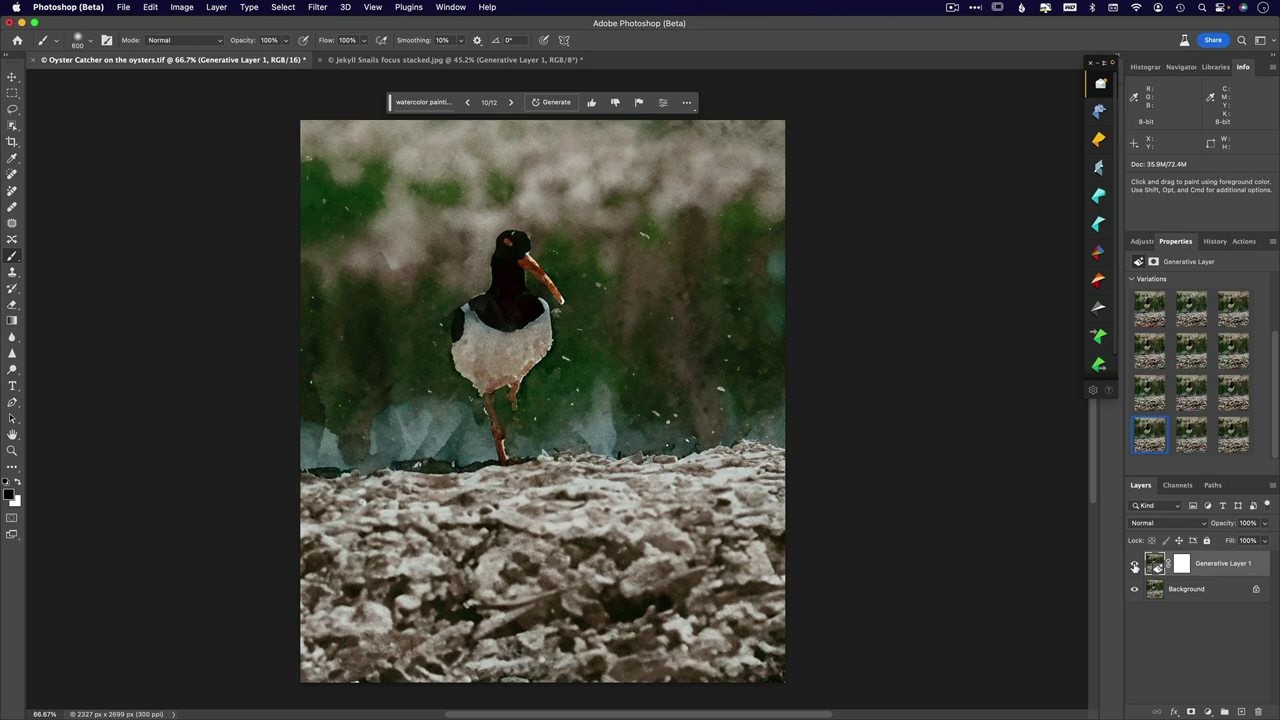
click(1134, 566)
click(1136, 567)
click(1135, 566)
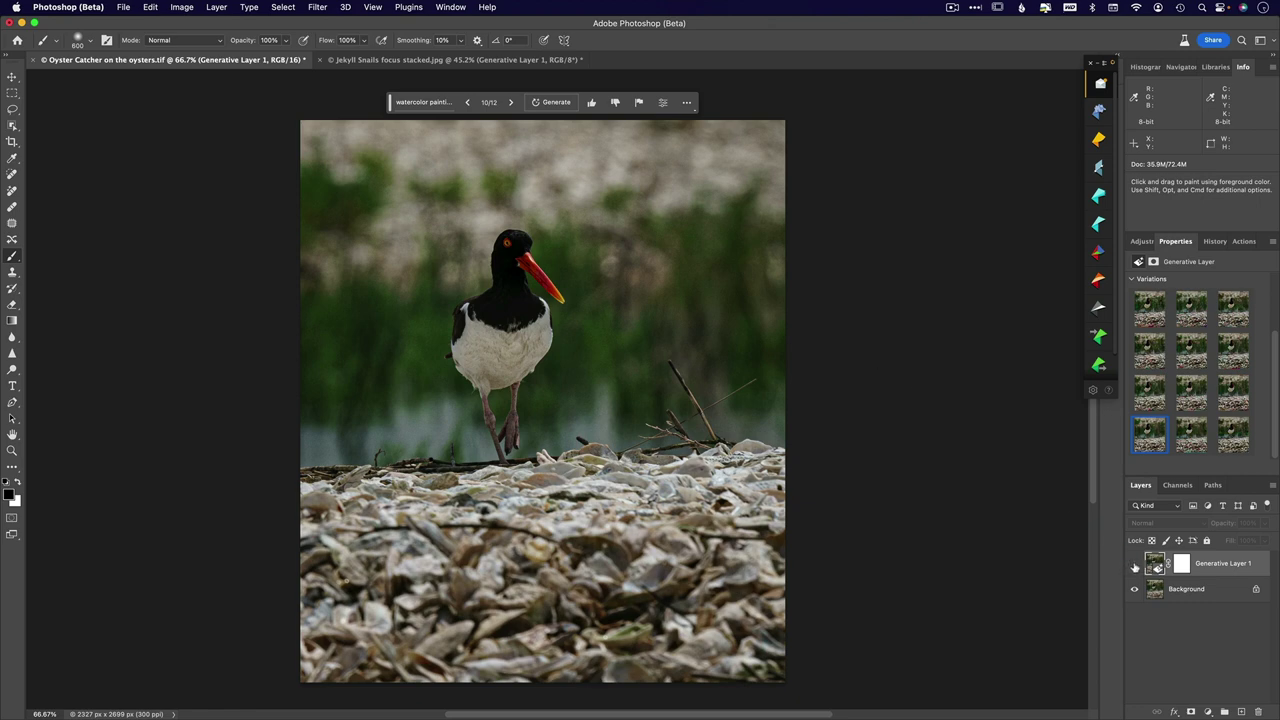
scroll(484, 314, up, 3)
scroll(484, 314, up, 2)
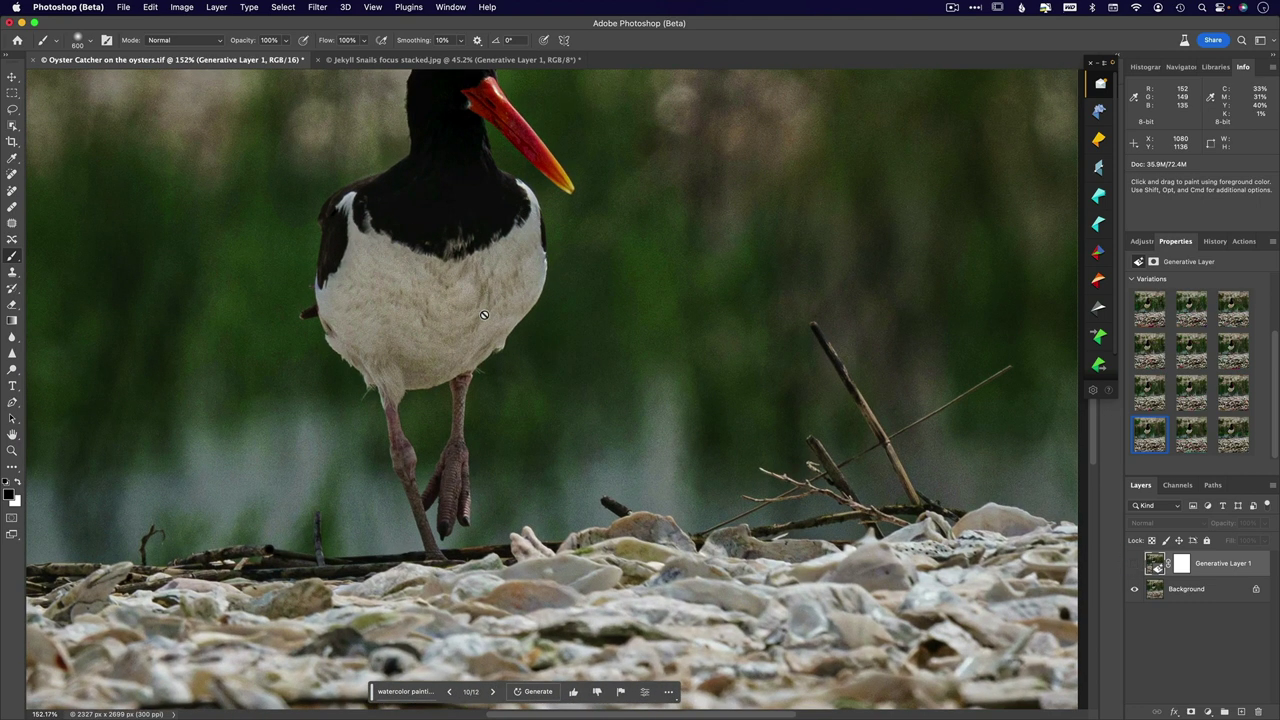
scroll(484, 314, up, 3)
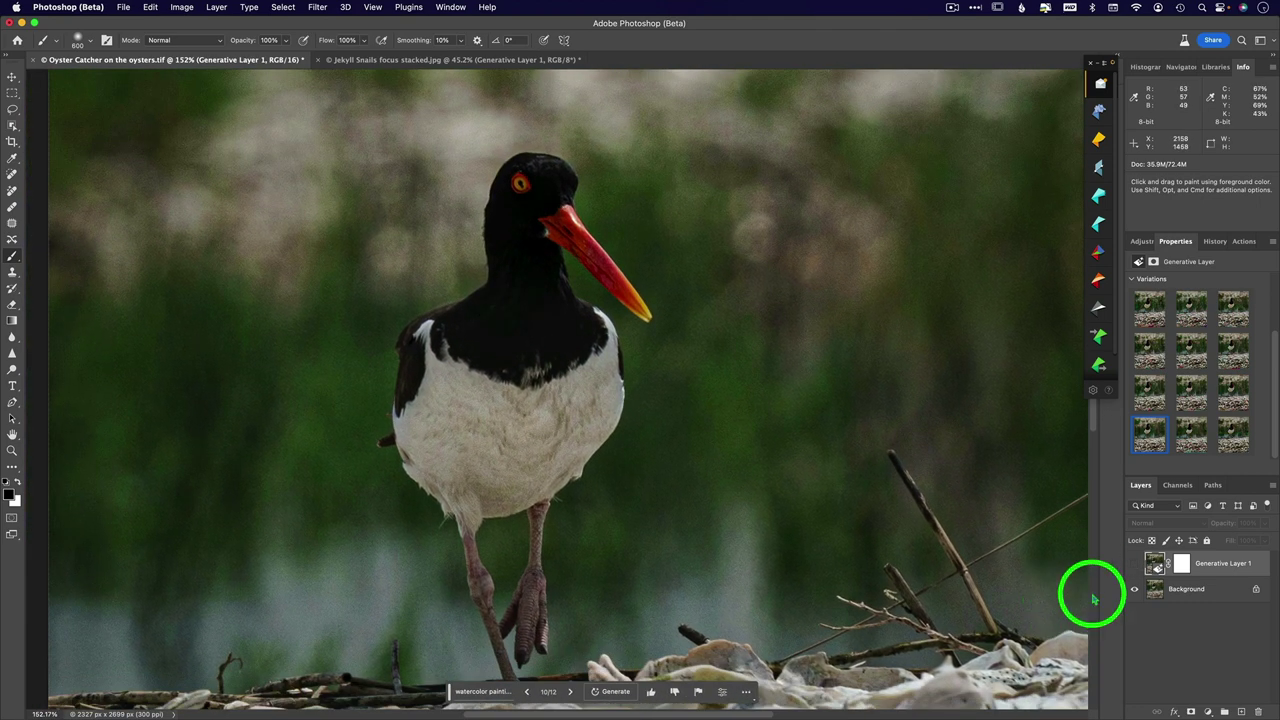
click(1135, 566)
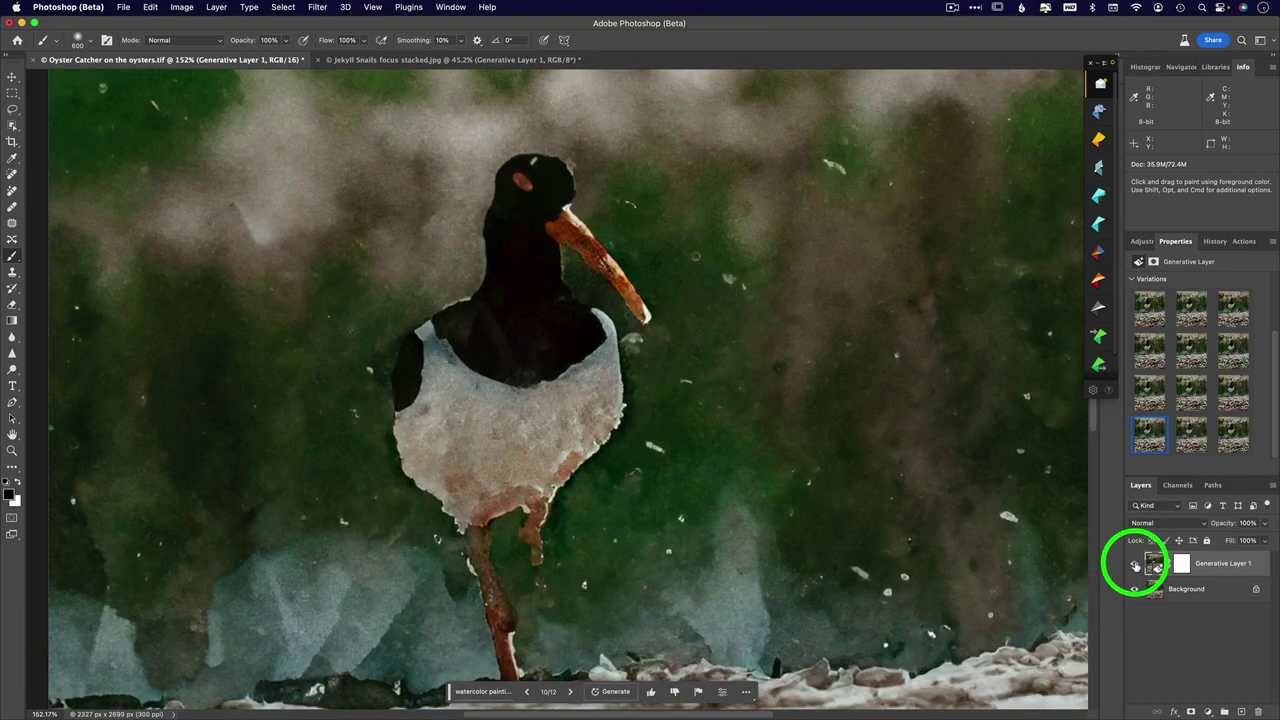
Step: Paint black on the watercolor mask with 200 then 100 px brushes to reveal the eye, head and leg
click(1182, 563)
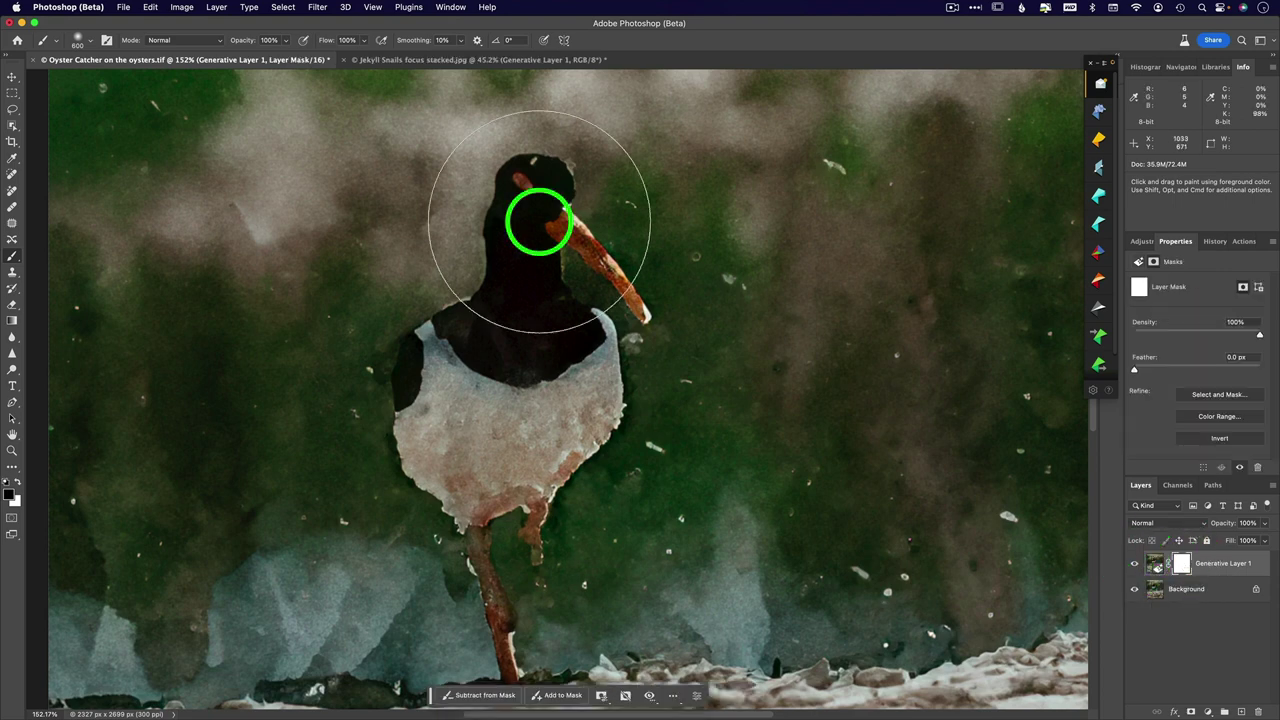
key(bracketleft)
key(bracketleft)
key(bracketleft)
key(bracketleft)
key(bracketleft)
key(bracketleft)
key(bracketleft)
key(bracketleft)
key(bracketleft)
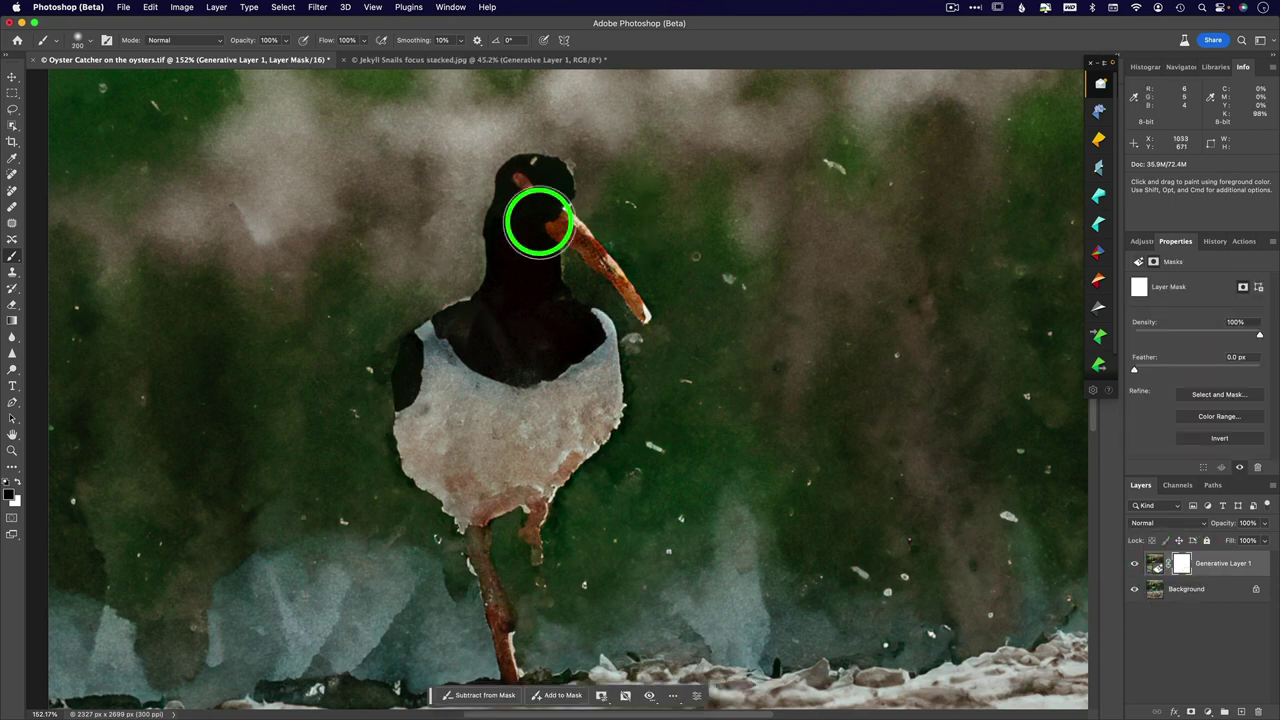
drag(538, 224, 528, 197)
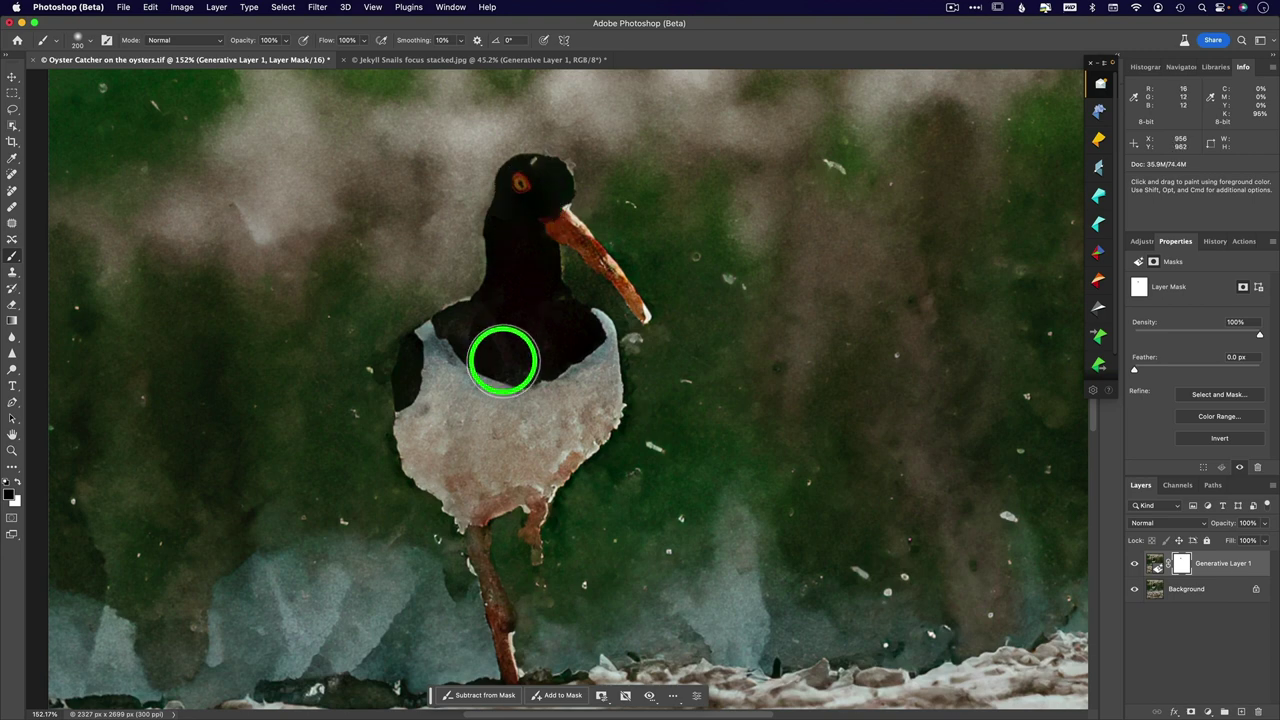
scroll(500, 360, down, 5)
key(bracketleft)
key(bracketleft)
key(bracketleft)
key(bracketleft)
mouse_move(537, 373)
mouse_down()
mouse_move(539, 443)
mouse_move(520, 443)
mouse_move(540, 457)
mouse_move(529, 486)
mouse_move(591, 420)
mouse_move(520, 477)
mouse_move(526, 506)
mouse_move(517, 500)
mouse_move(475, 350)
mouse_move(595, 437)
mouse_up()
key(super+0)
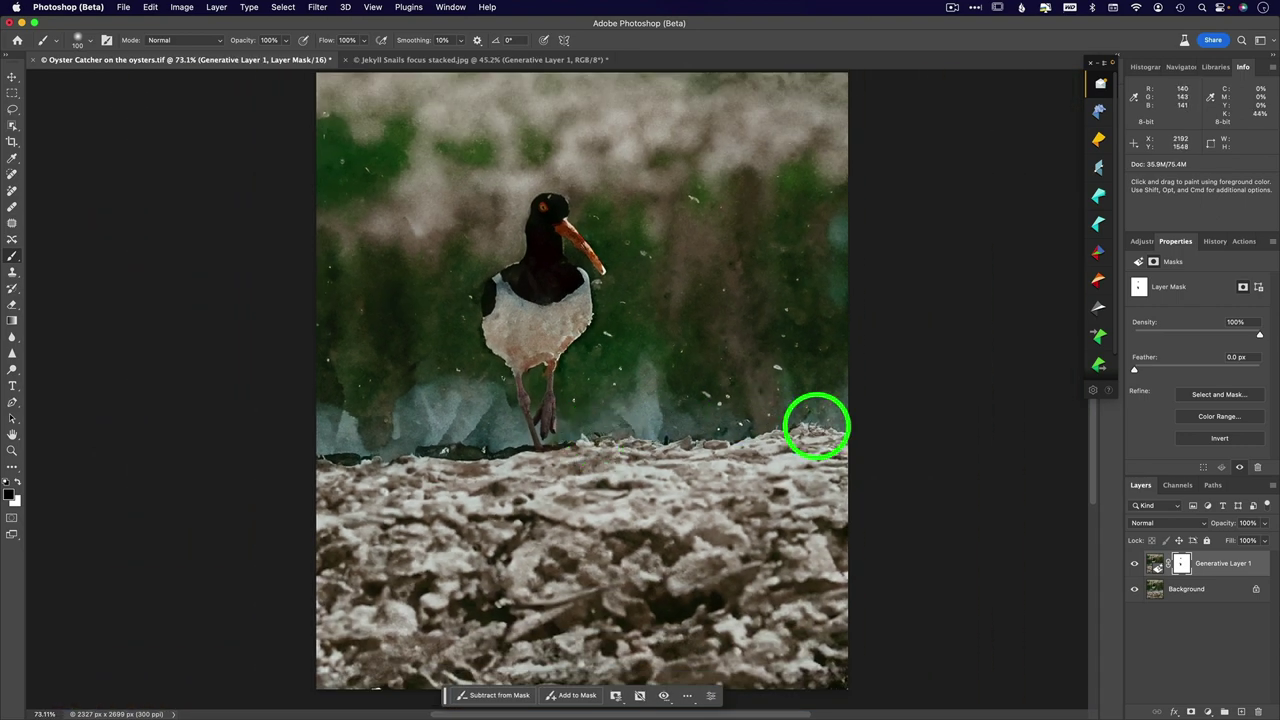
Step: View Generative Layer 1's mask alone, then return to the composite and the layer's variations
alt+click(1182, 563)
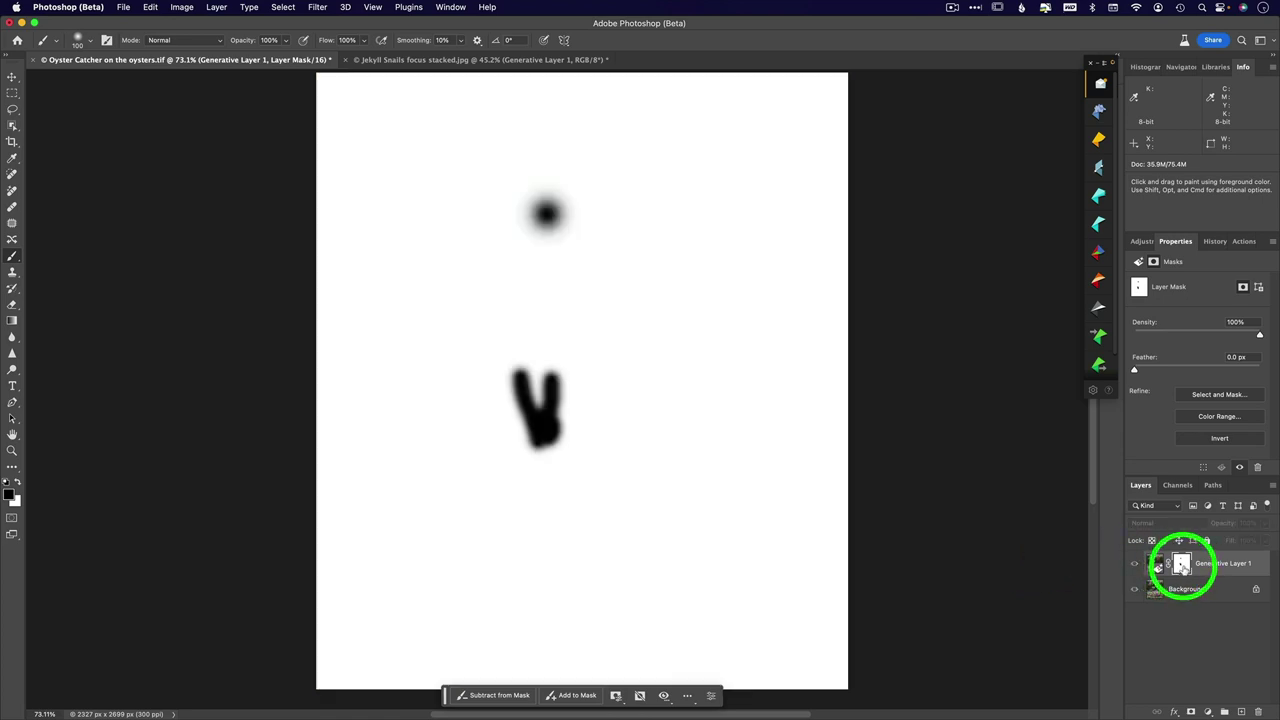
alt+click(1183, 566)
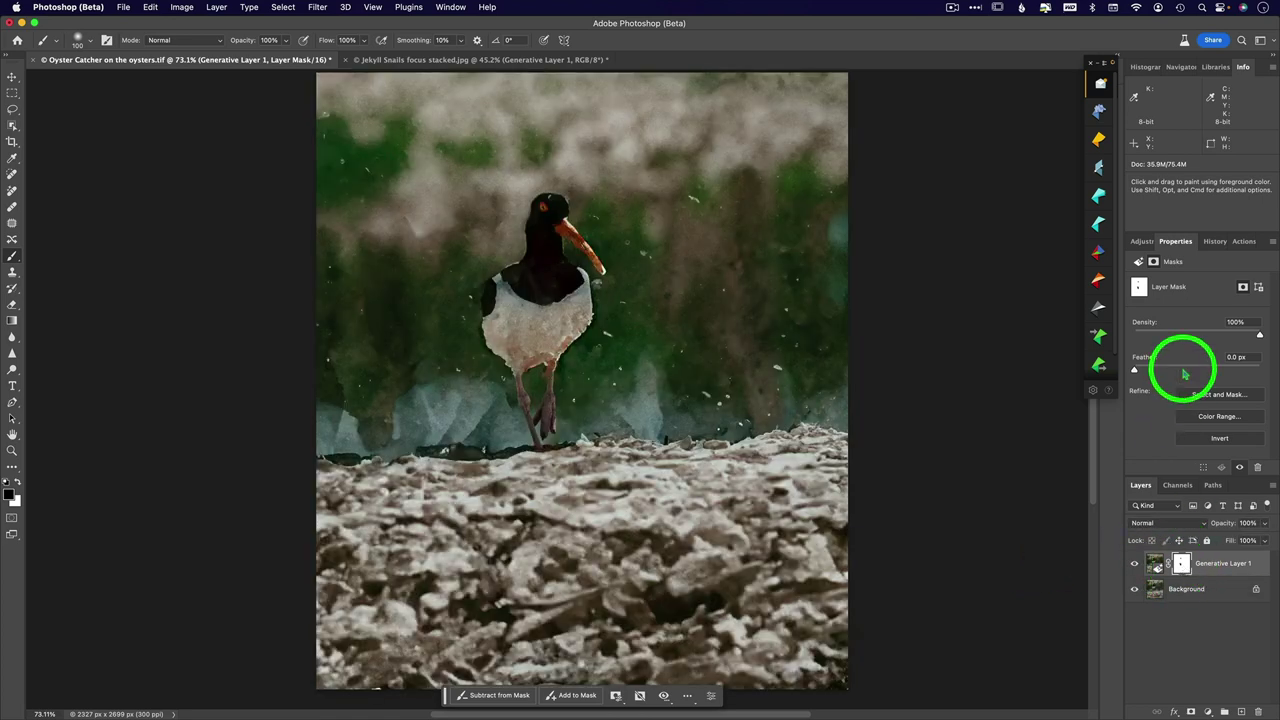
click(1155, 563)
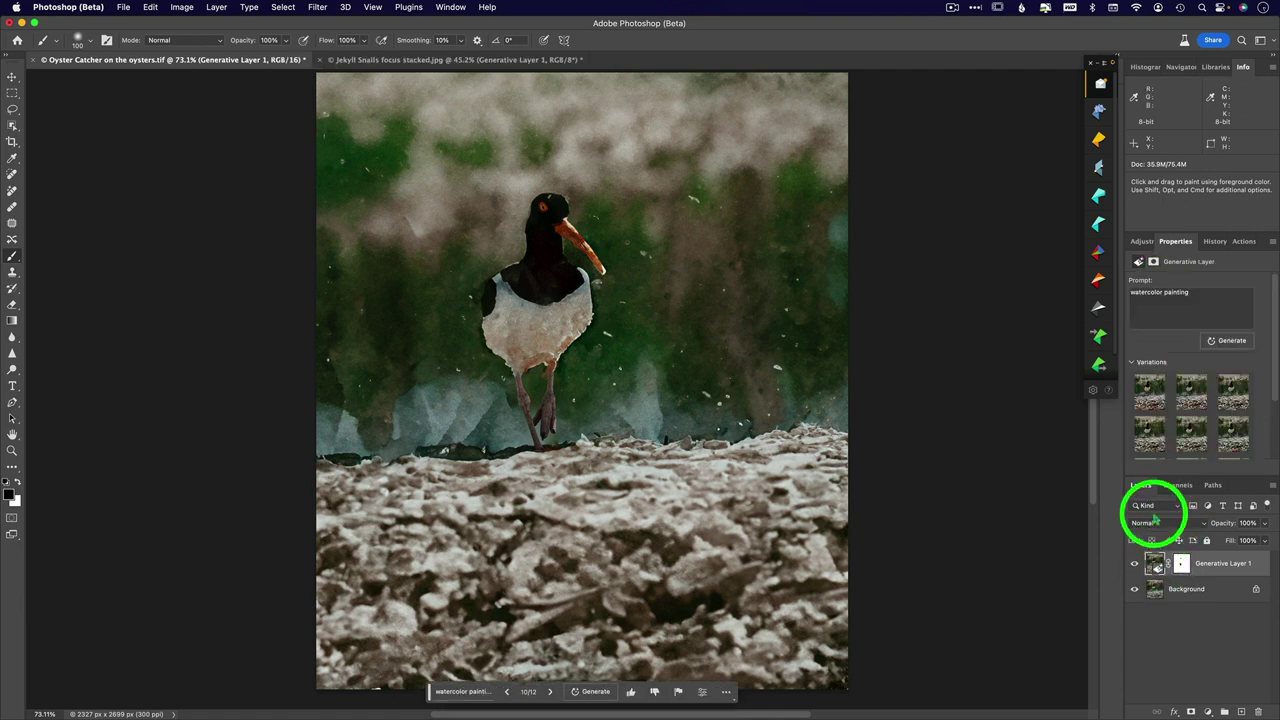
Step: Preview the first six oil-painting variations of Generative Layer 1
mouse_move(1148, 398)
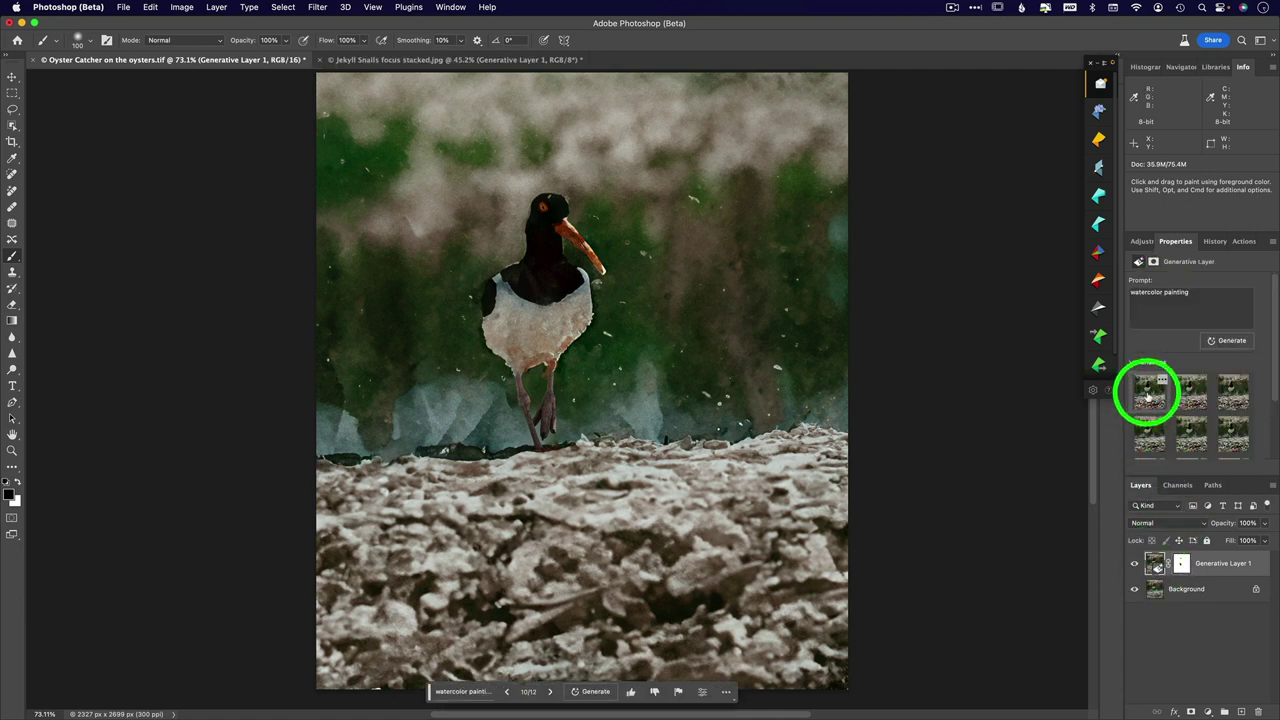
click(1148, 398)
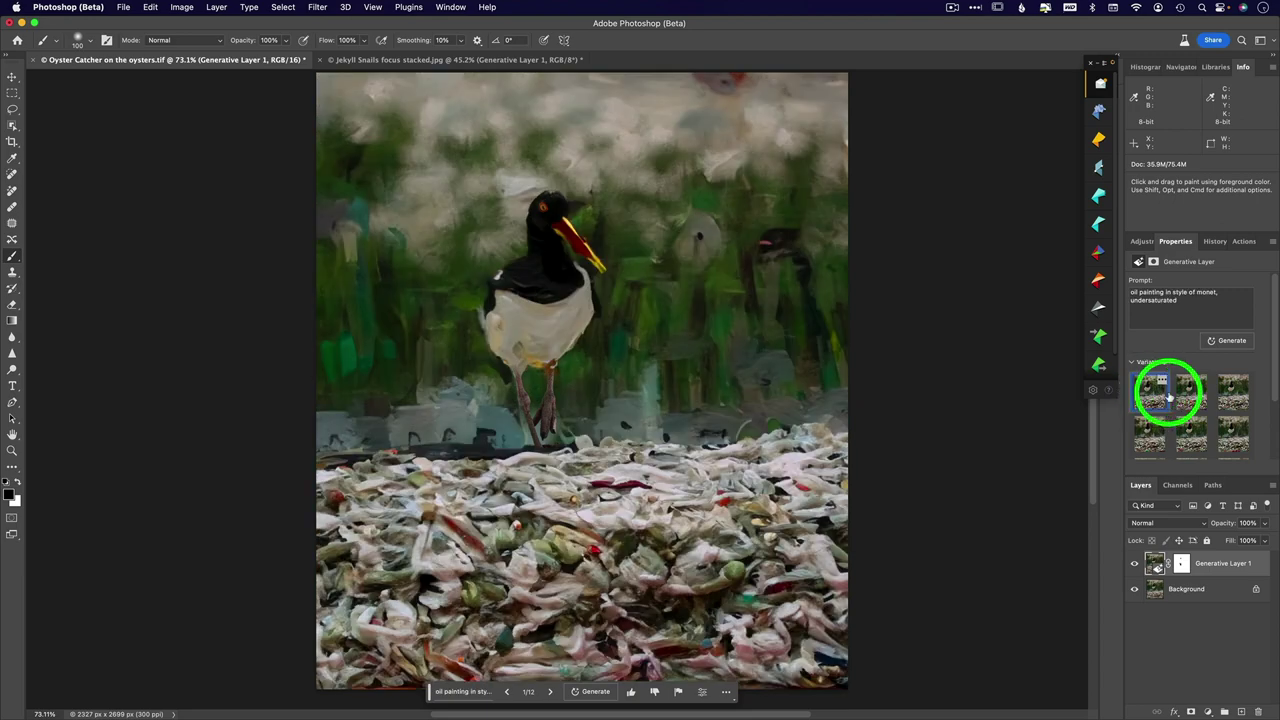
click(1195, 395)
click(1232, 399)
click(1240, 440)
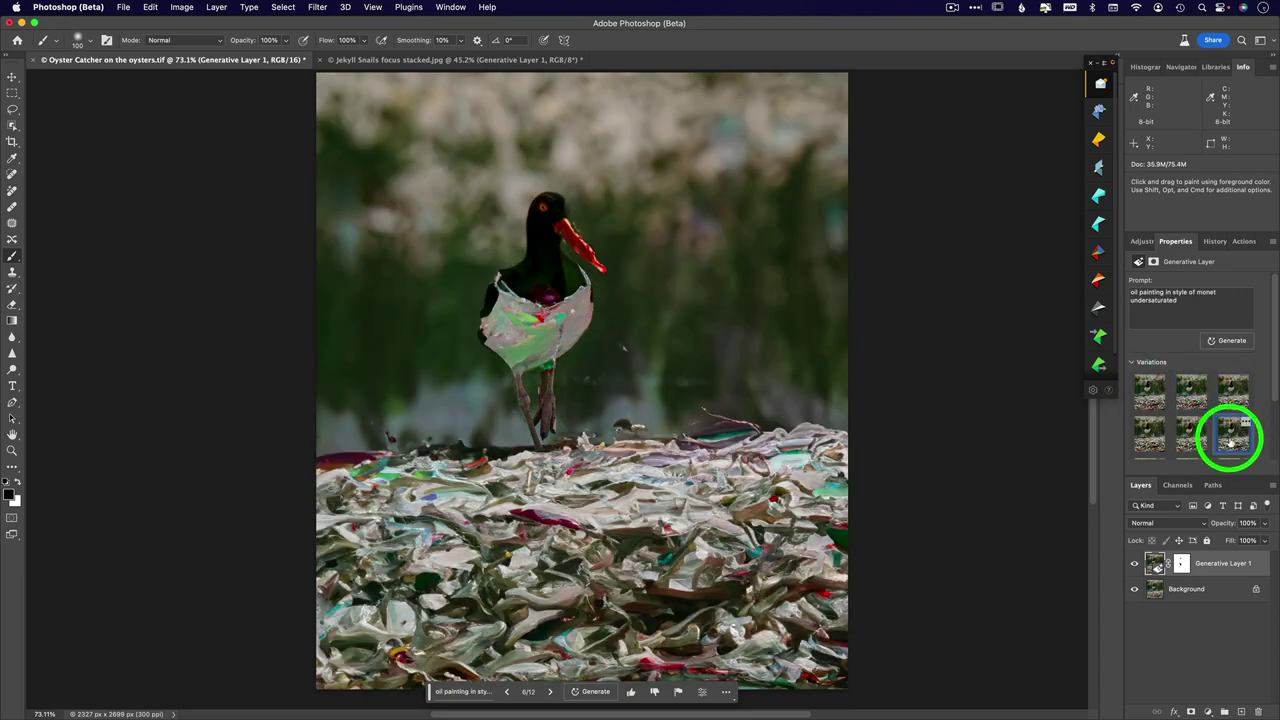
click(1195, 438)
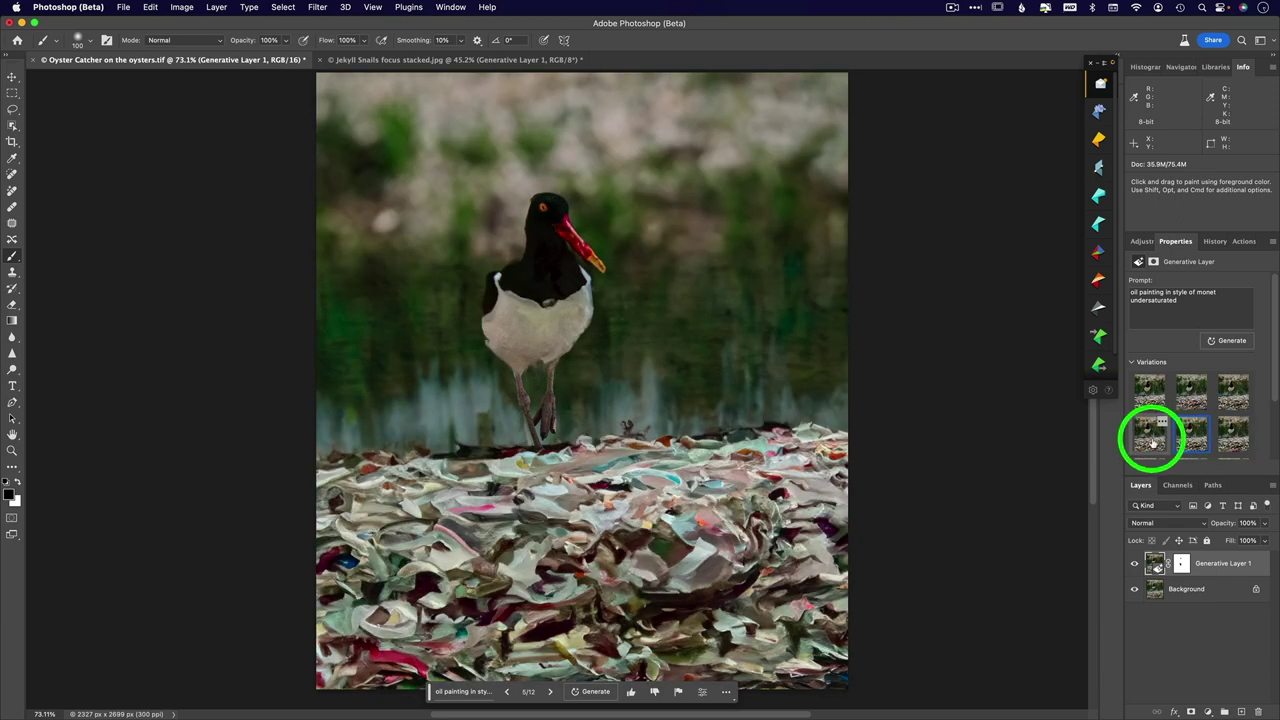
click(1149, 436)
Step: Preview variations seven and eight, then settle on the ninth oil-painting variation
scroll(1152, 440, down, 2)
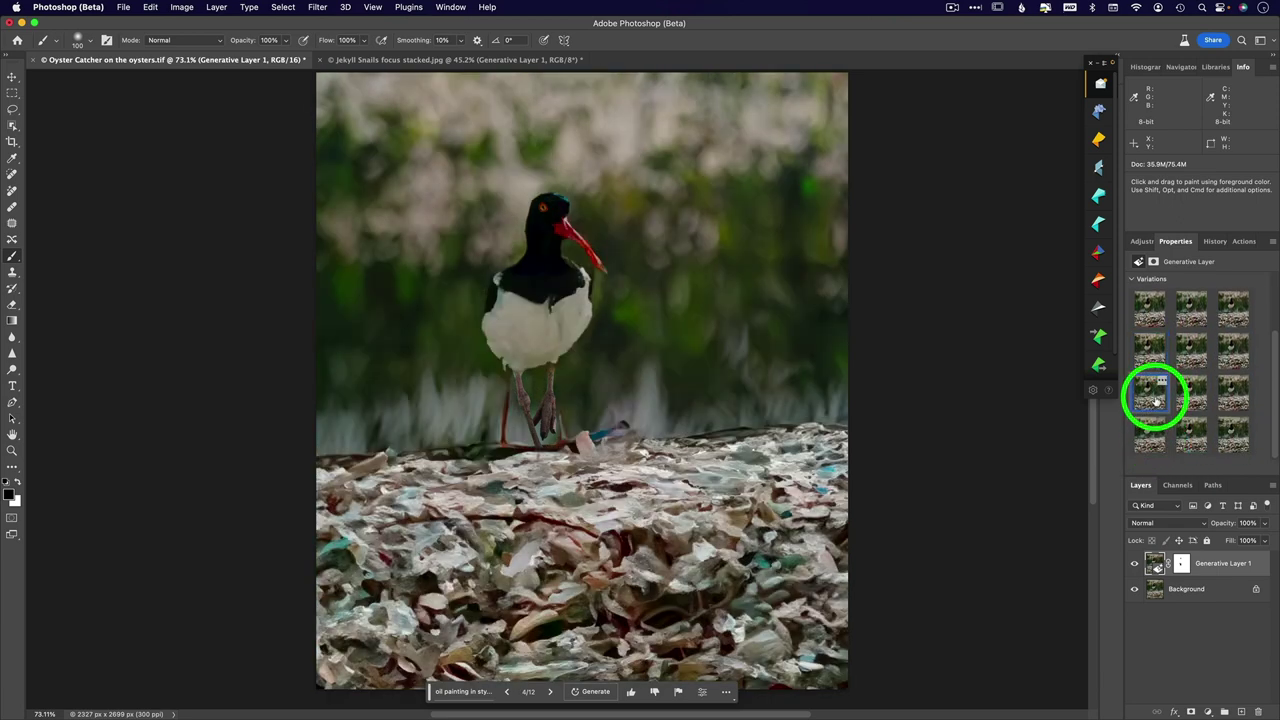
click(1150, 397)
click(1203, 398)
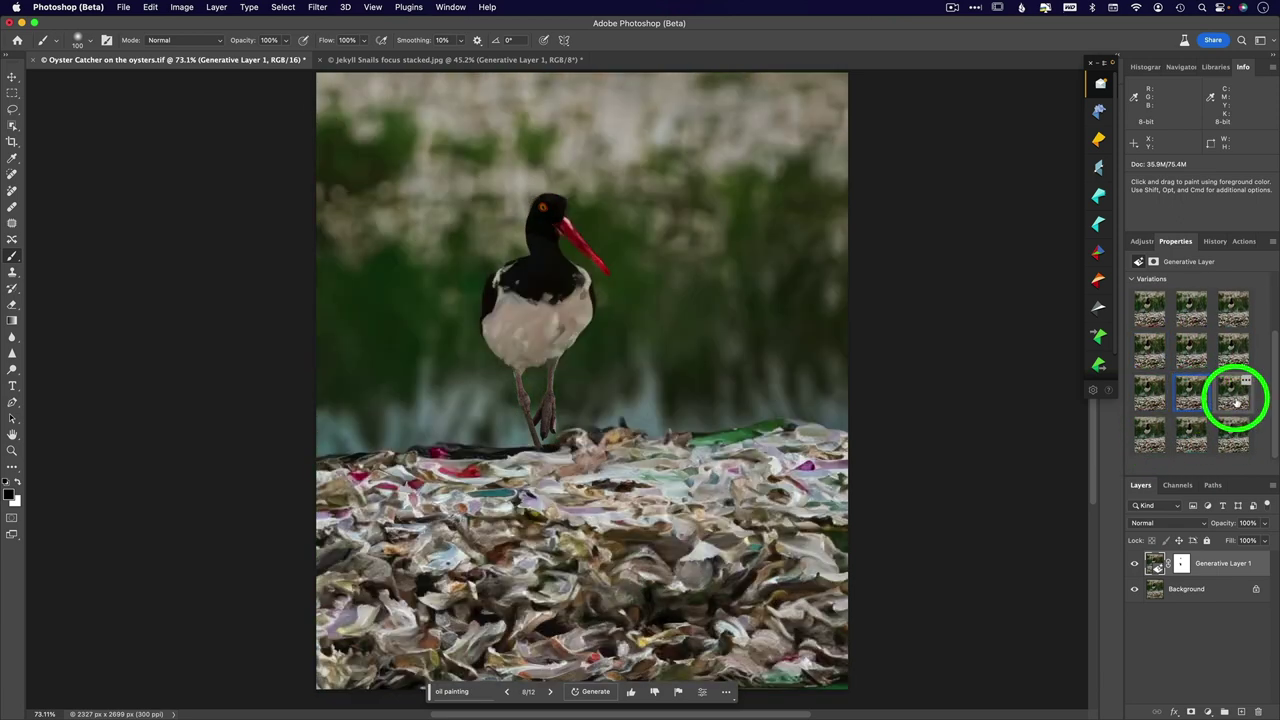
click(1236, 401)
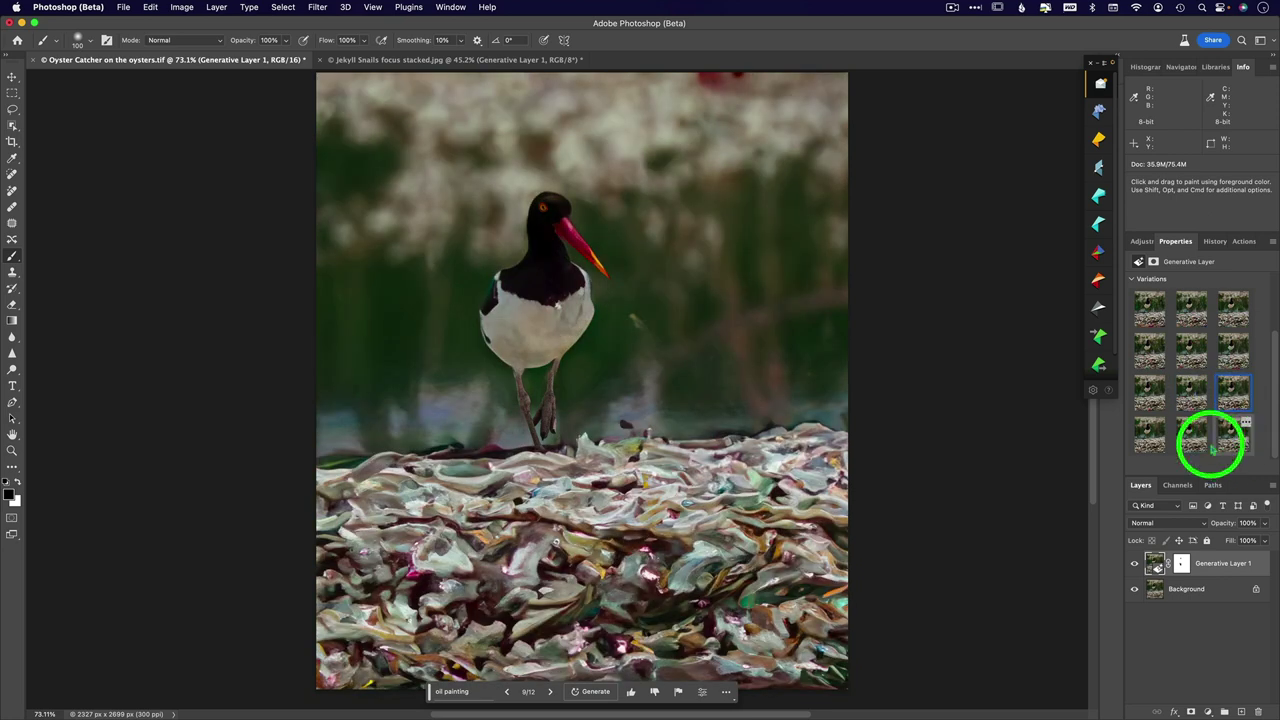
scroll(1203, 420, up, 3)
Step: Regenerate Generative Layer 1 with the prompt 'pencil sketch' and preview its second and third variations
triple_click(1176, 297)
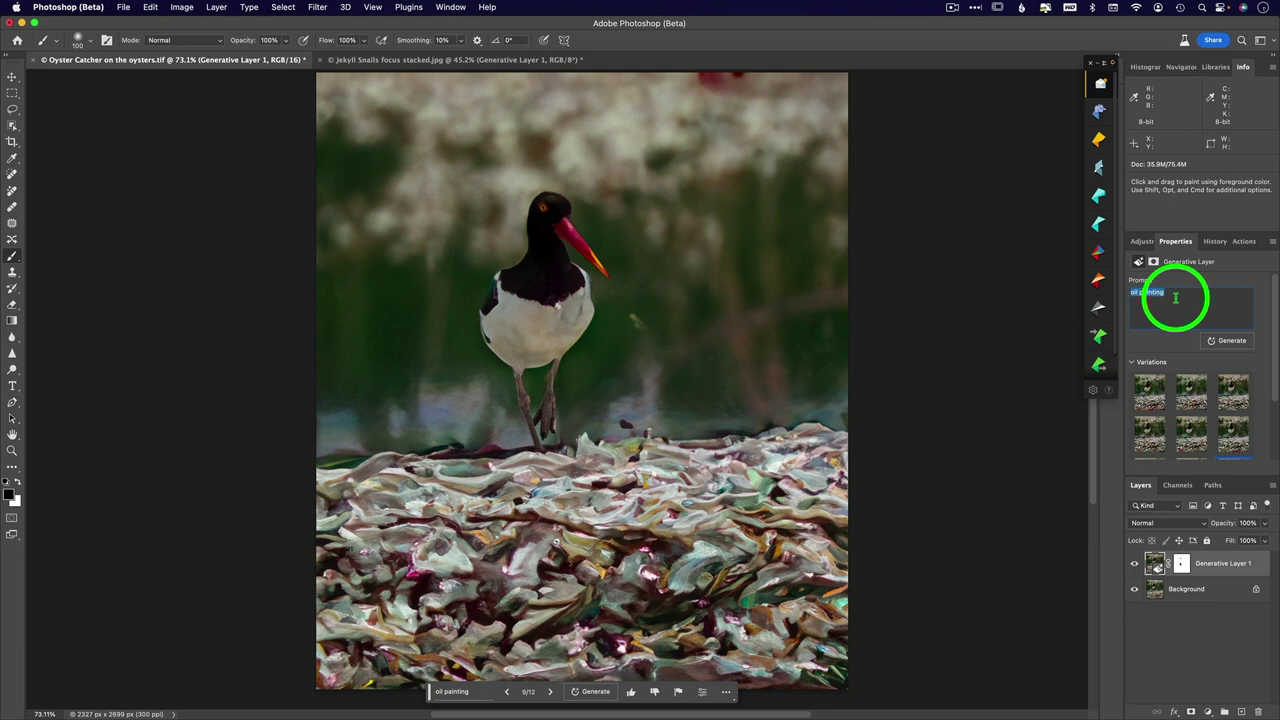
text(pencil sketch)
click(1231, 342)
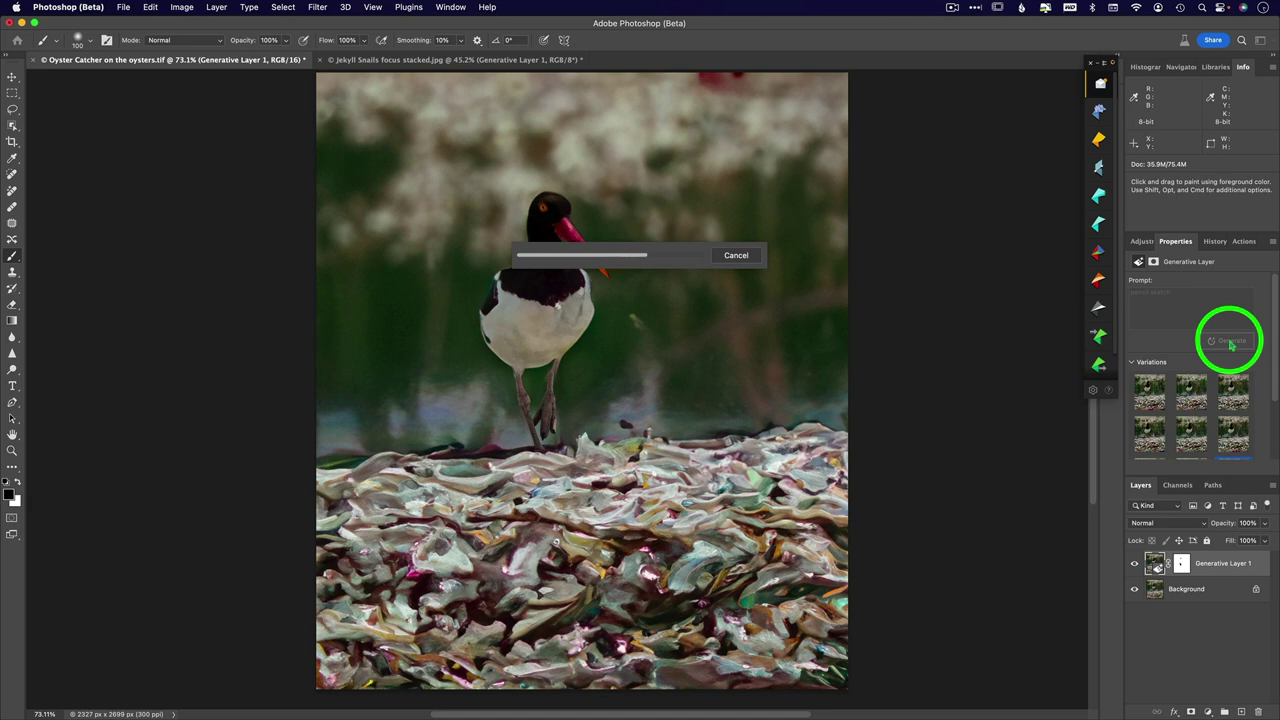
click(1192, 393)
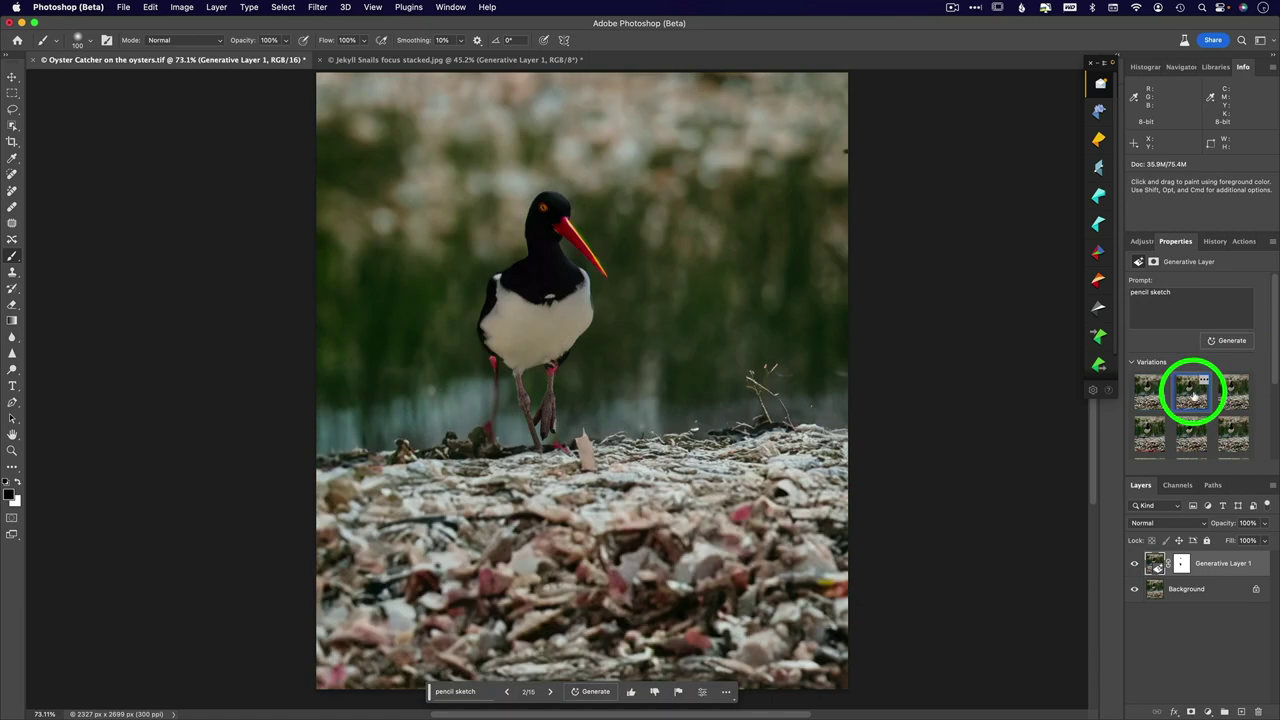
click(1237, 395)
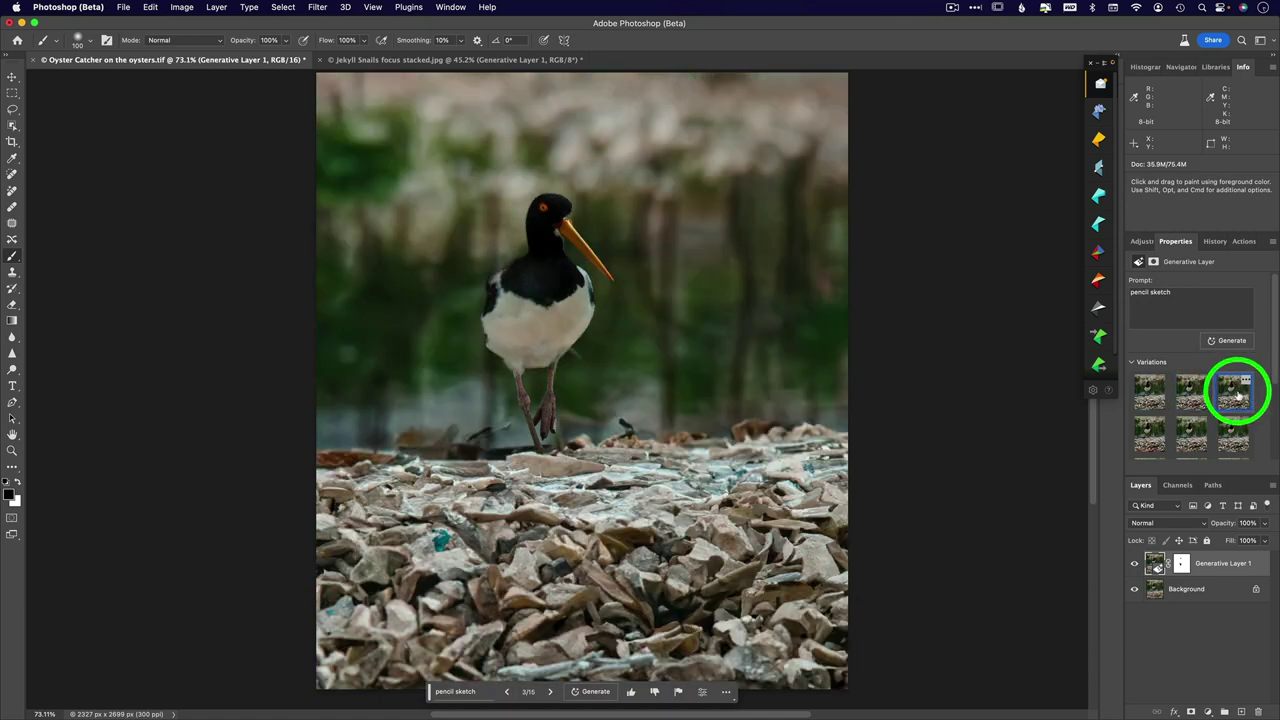
click(1192, 393)
Step: Keep pencil sketch variation 1 and paint Generative Layer 1's mask over the bird's body and legs
click(1151, 392)
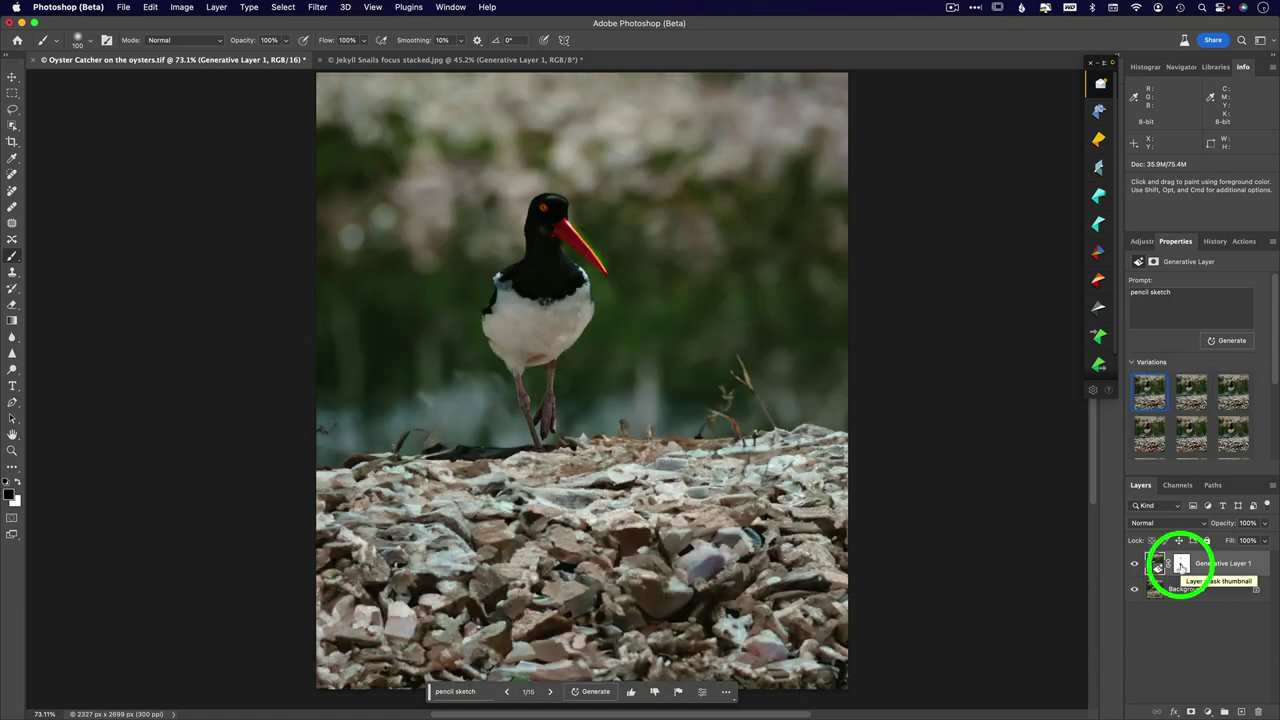
alt+click(1181, 565)
alt+click(1181, 565)
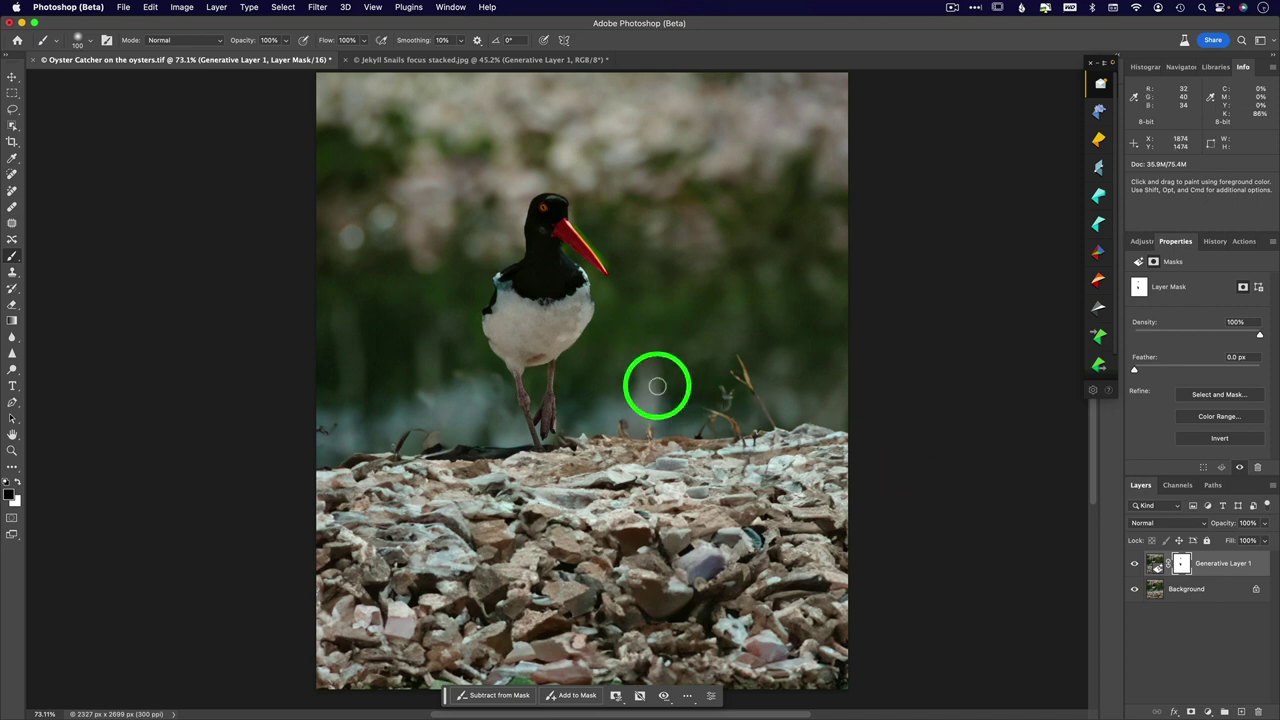
mouse_move(544, 208)
mouse_down()
mouse_move(519, 355)
mouse_move(528, 407)
mouse_move(554, 445)
mouse_move(537, 361)
mouse_move(564, 342)
mouse_move(557, 269)
mouse_move(556, 309)
mouse_move(563, 294)
mouse_move(499, 297)
mouse_move(497, 285)
mouse_move(487, 318)
mouse_move(551, 298)
mouse_move(591, 310)
mouse_move(593, 291)
mouse_move(554, 299)
mouse_up()
key(alt+F9)
Step: Run the Mask 25% action and generate an 'oil painting' Generative Fill over the selection
click(1201, 469)
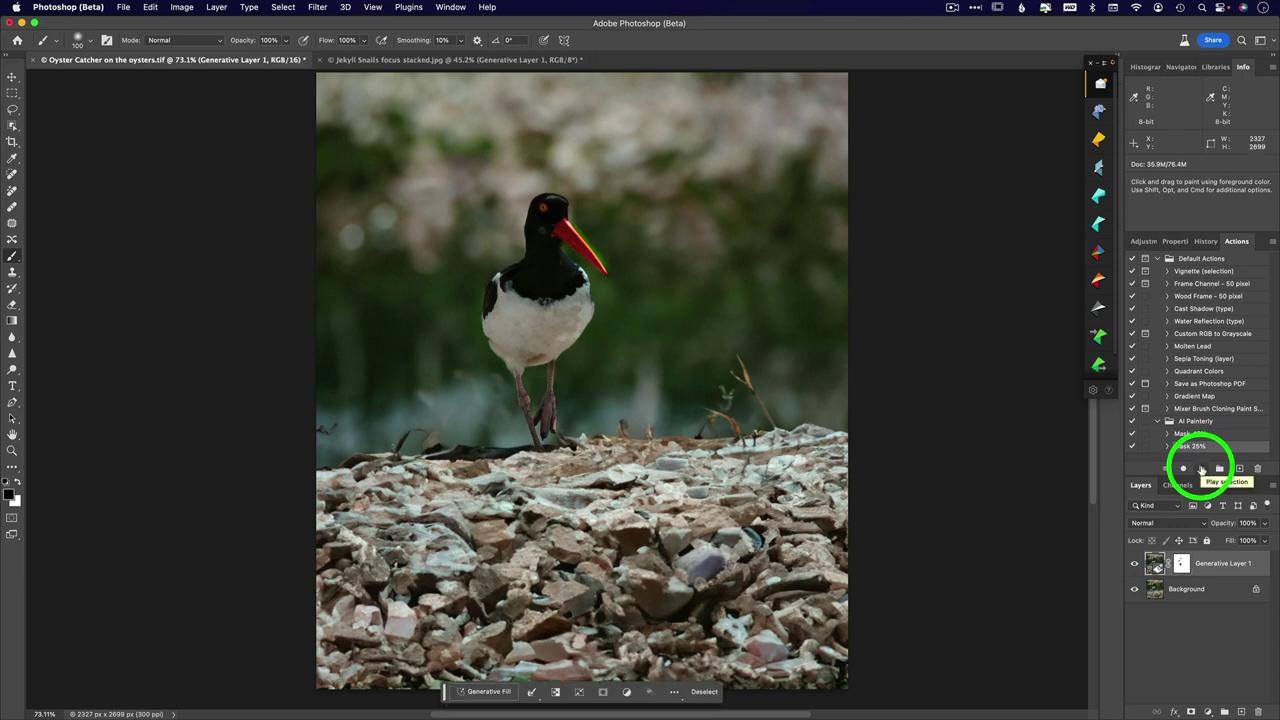
click(476, 691)
text(oil painting)
key(Return)
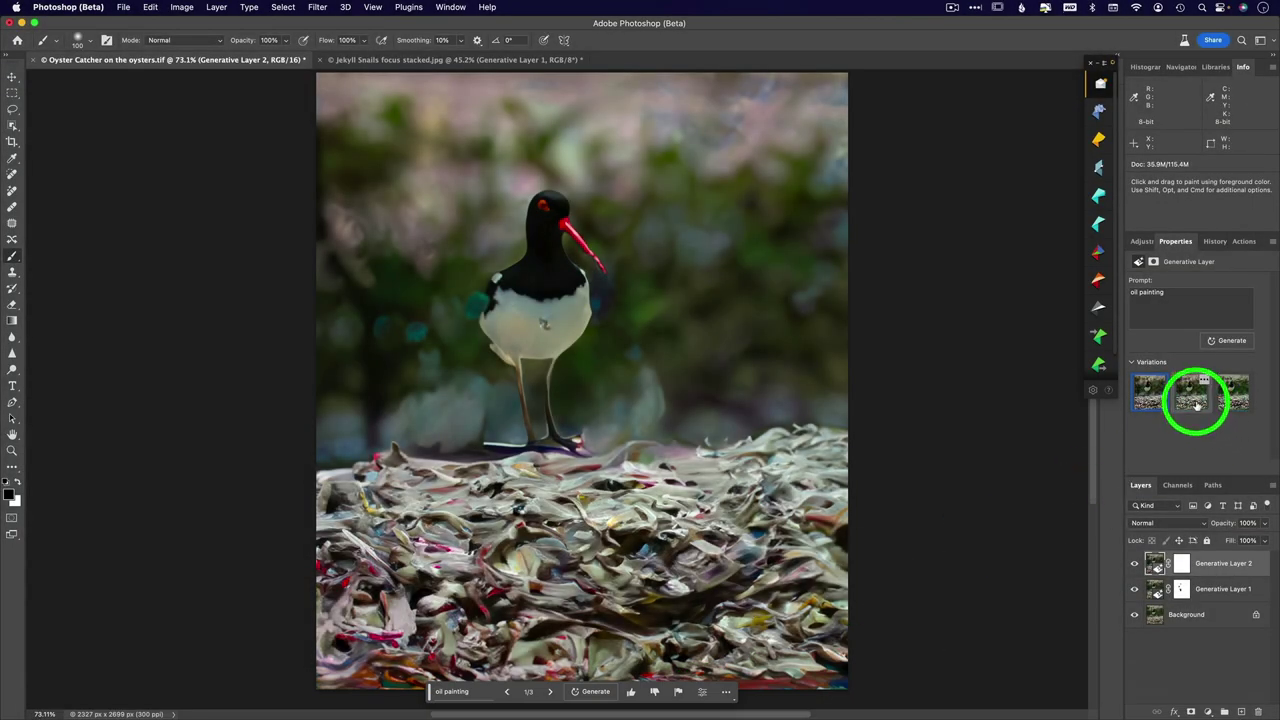
Step: Compare the three oil painting variations, keep variation 1, and hide Generative Layer 2
click(1197, 403)
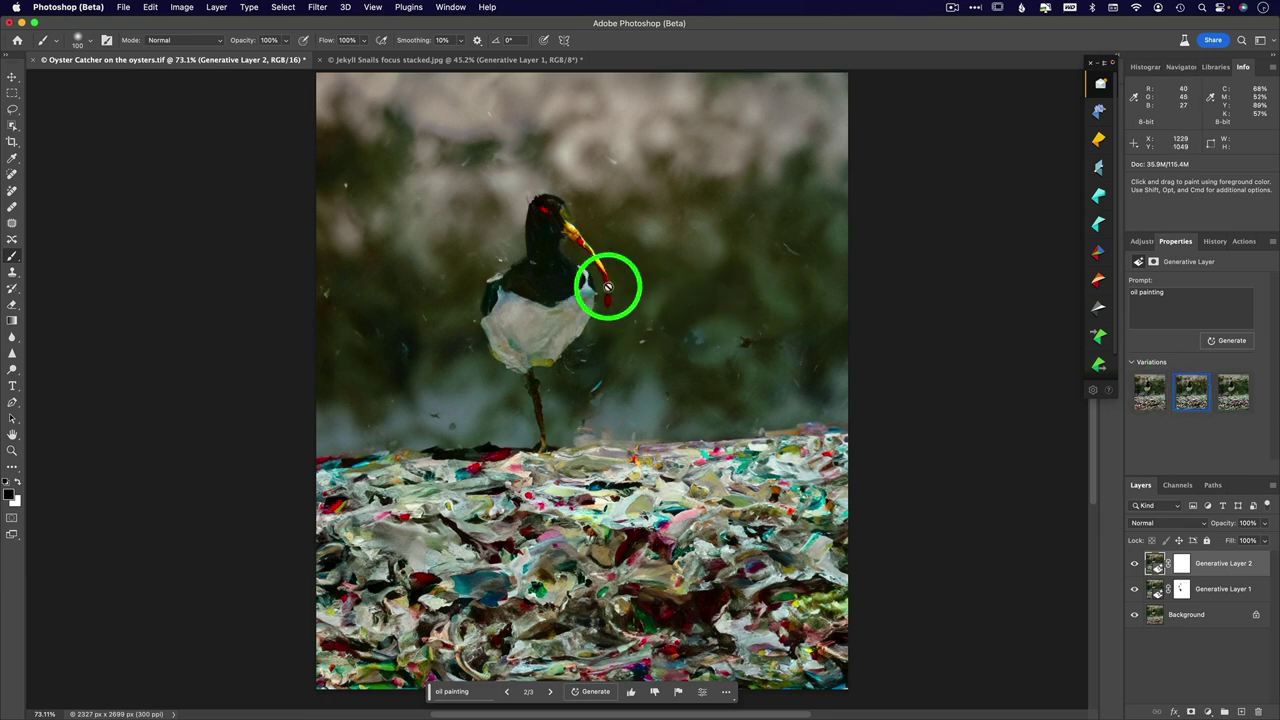
click(1238, 401)
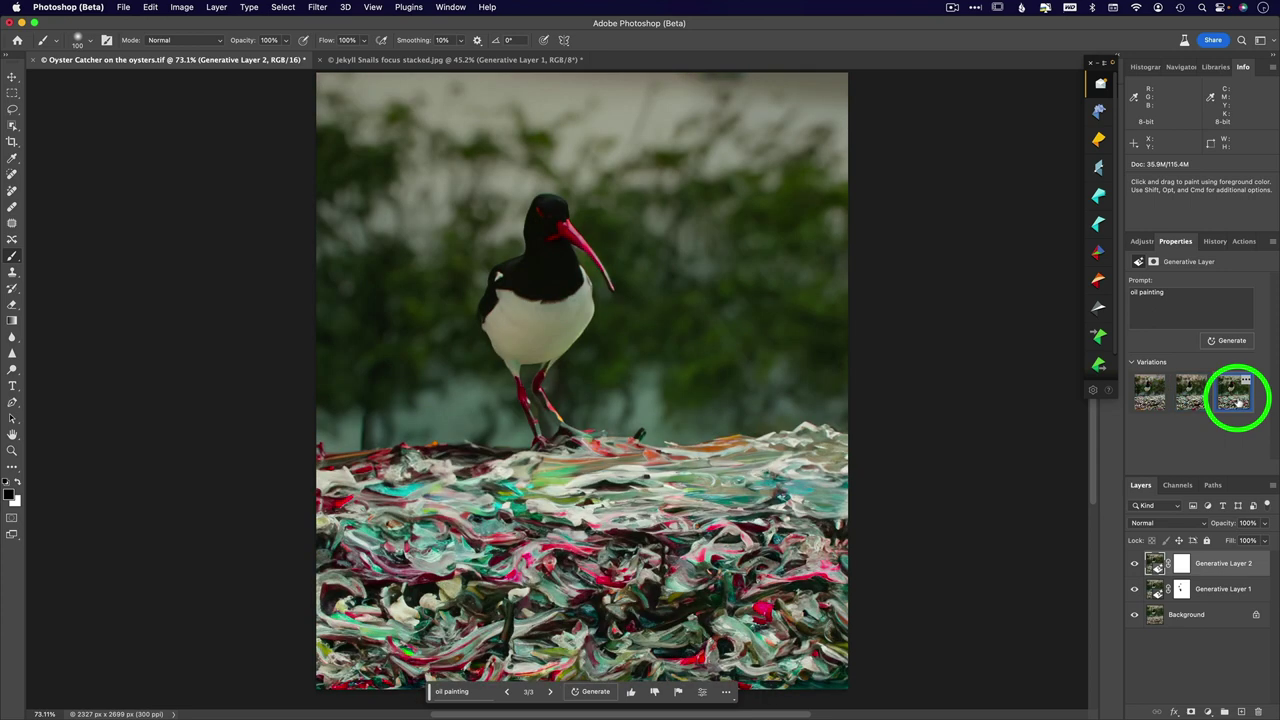
click(1152, 397)
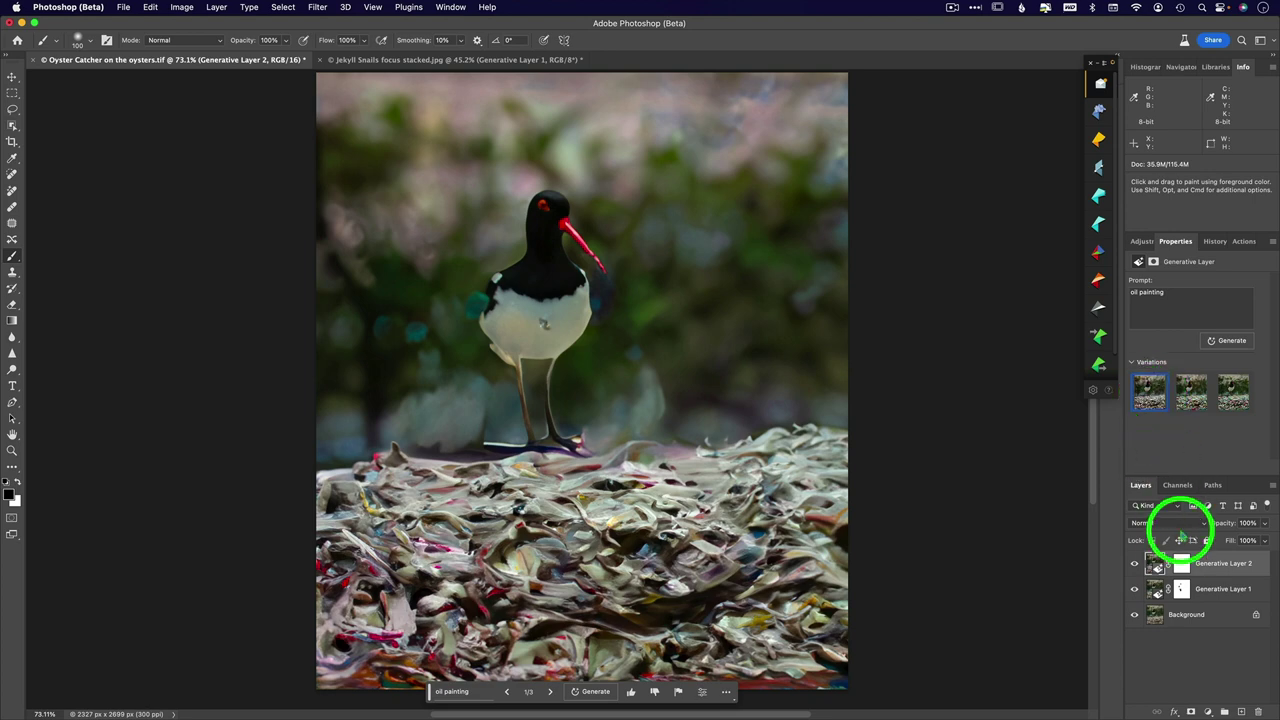
click(1135, 566)
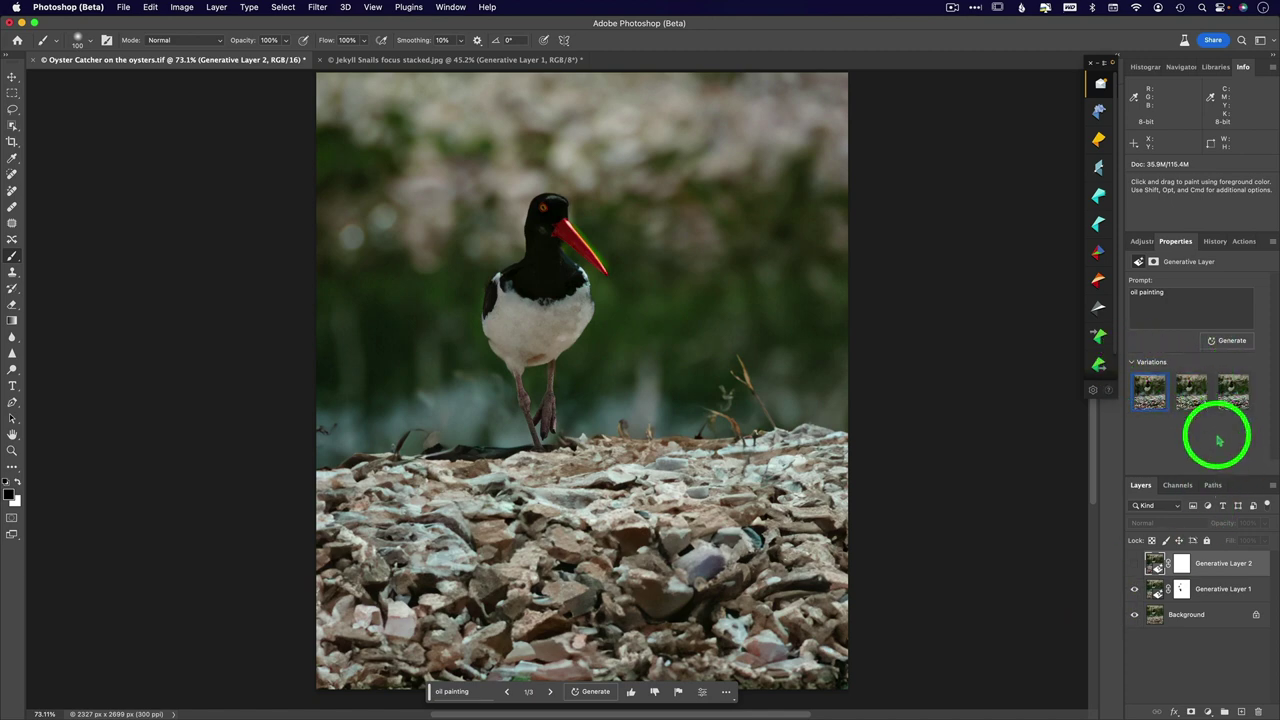
Step: Apply the Monet-style variation 4 to Generative Layer 1, leaving Generative Layer 2 hidden
click(1218, 597)
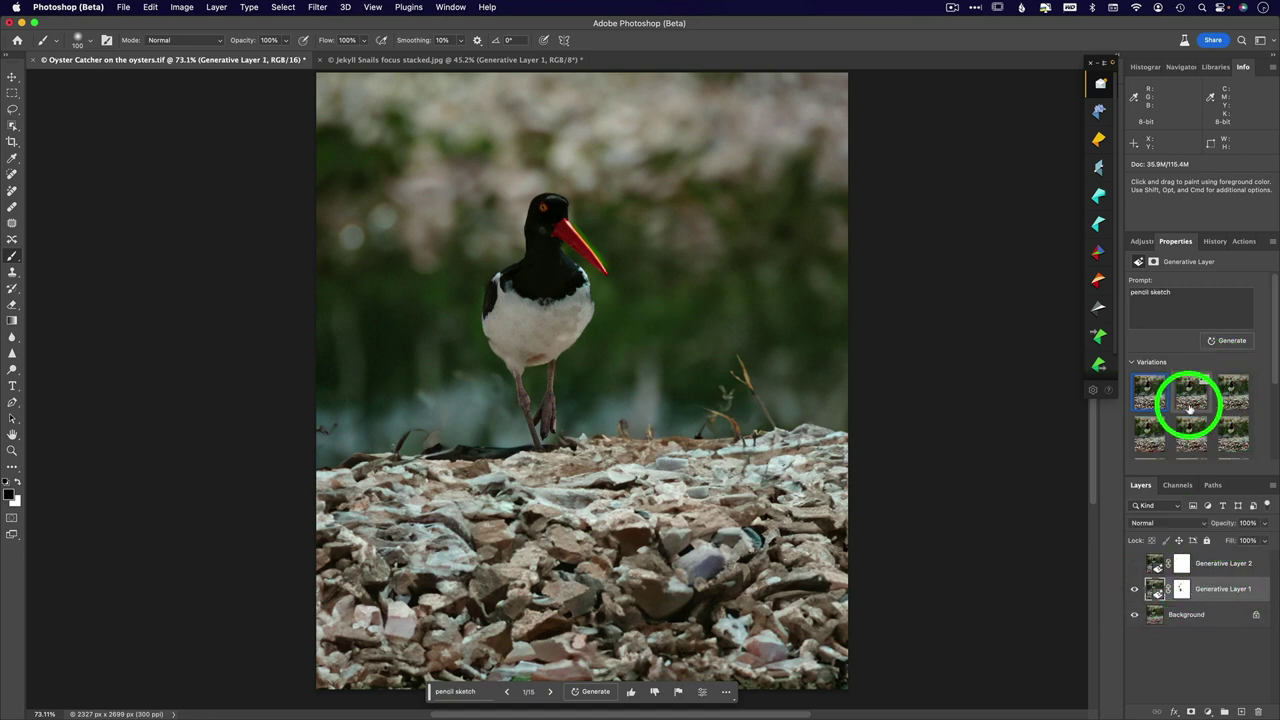
scroll(1186, 400, down, 5)
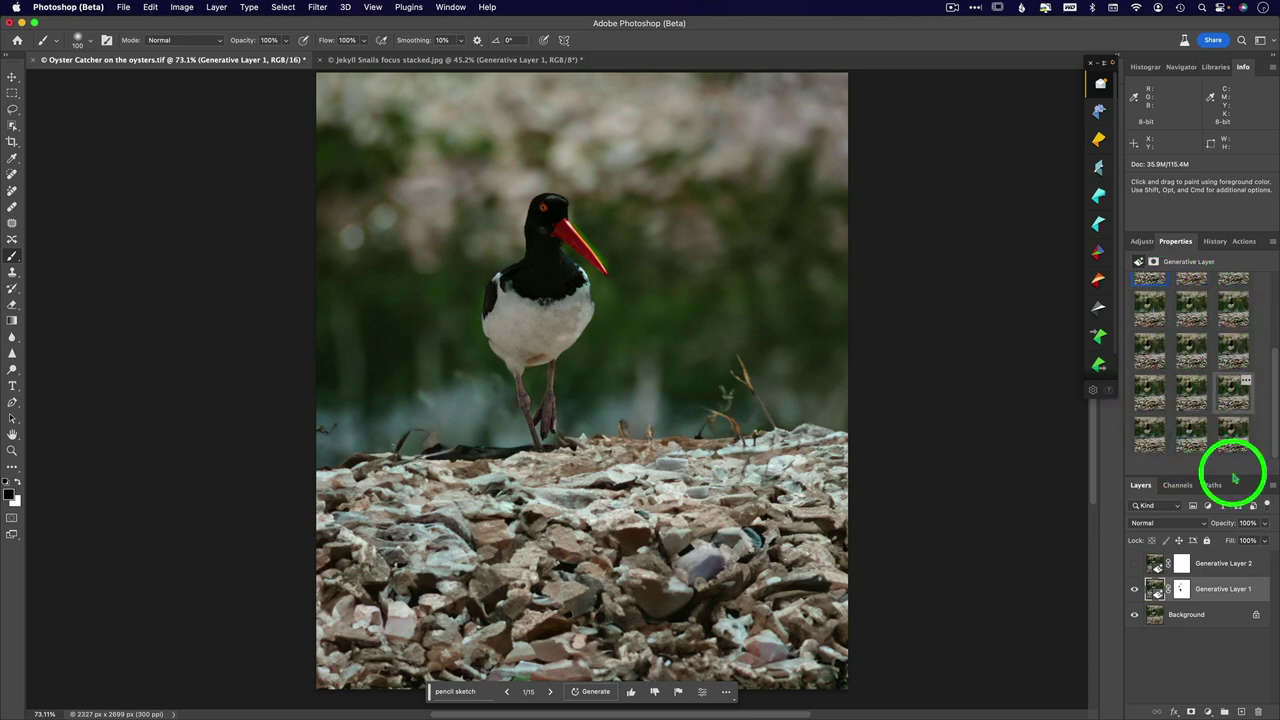
click(1213, 566)
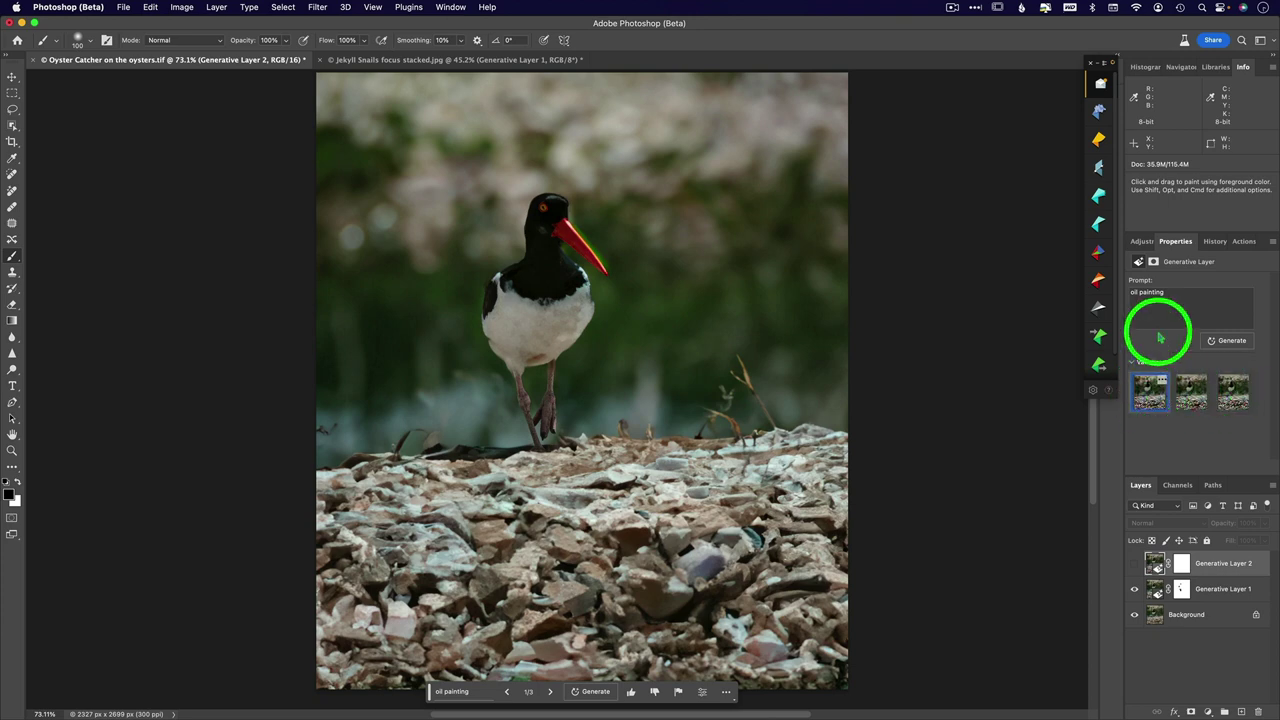
click(1134, 564)
click(1134, 564)
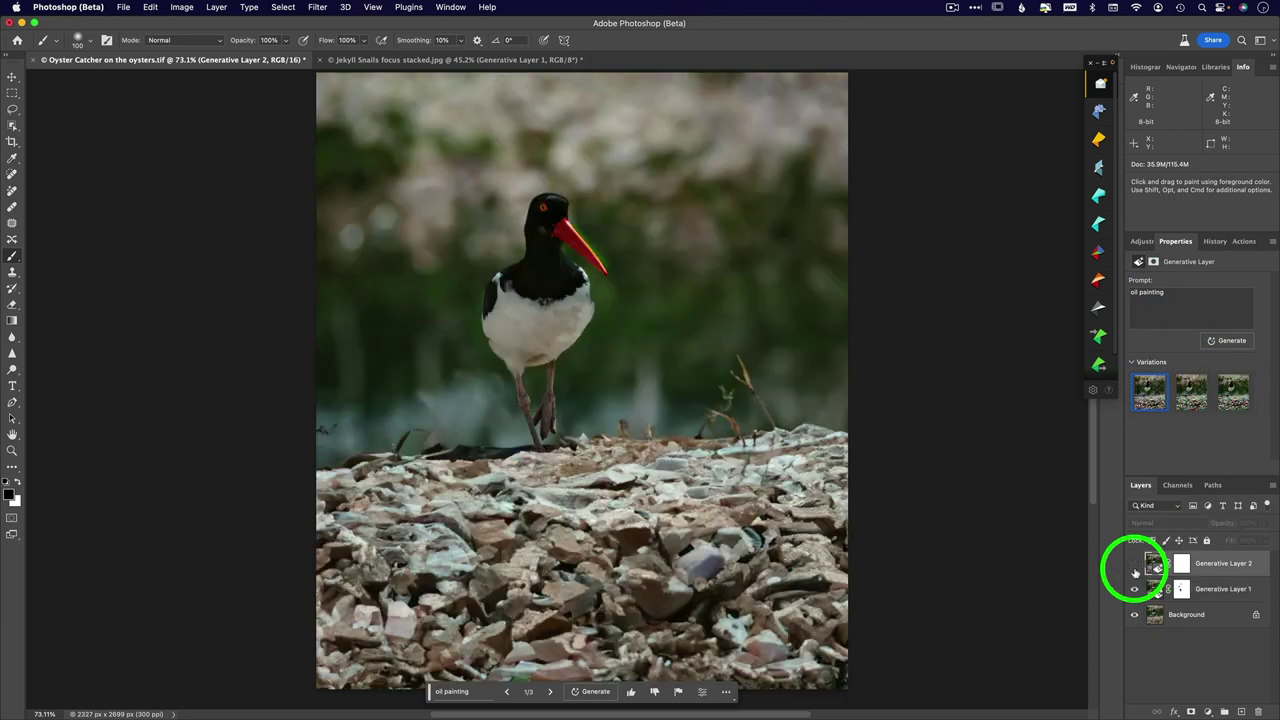
click(1238, 592)
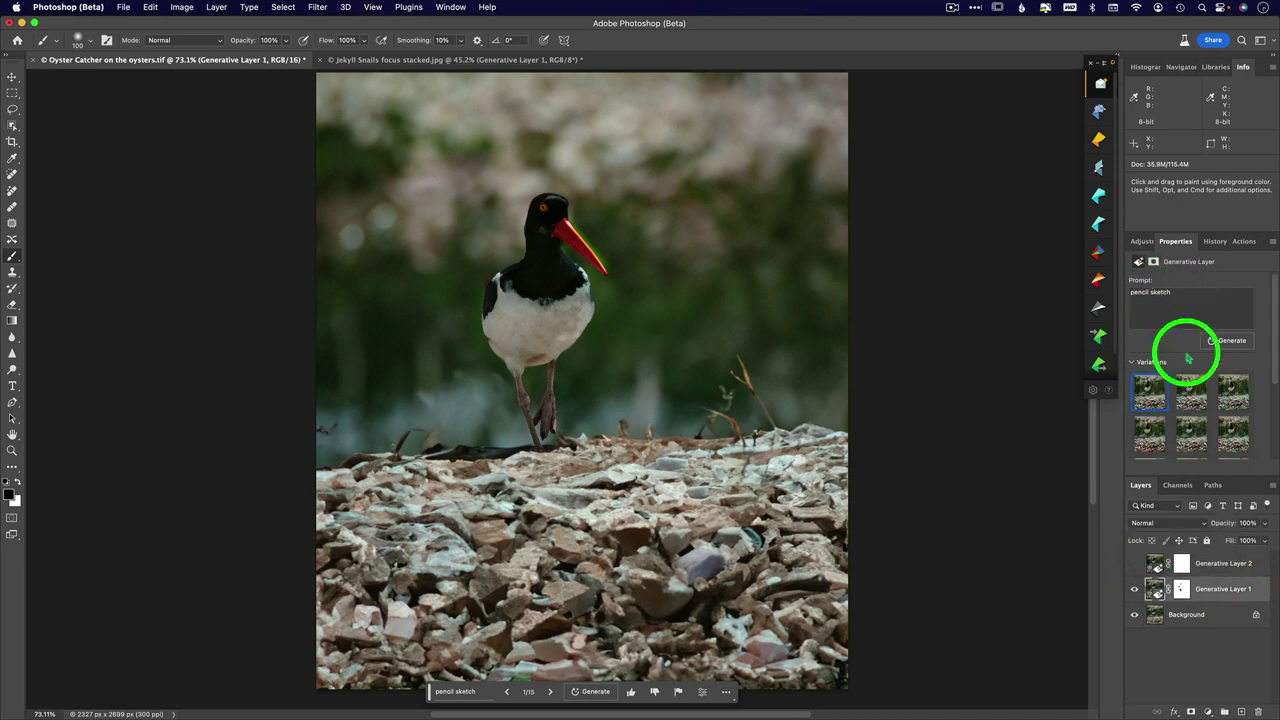
click(1152, 436)
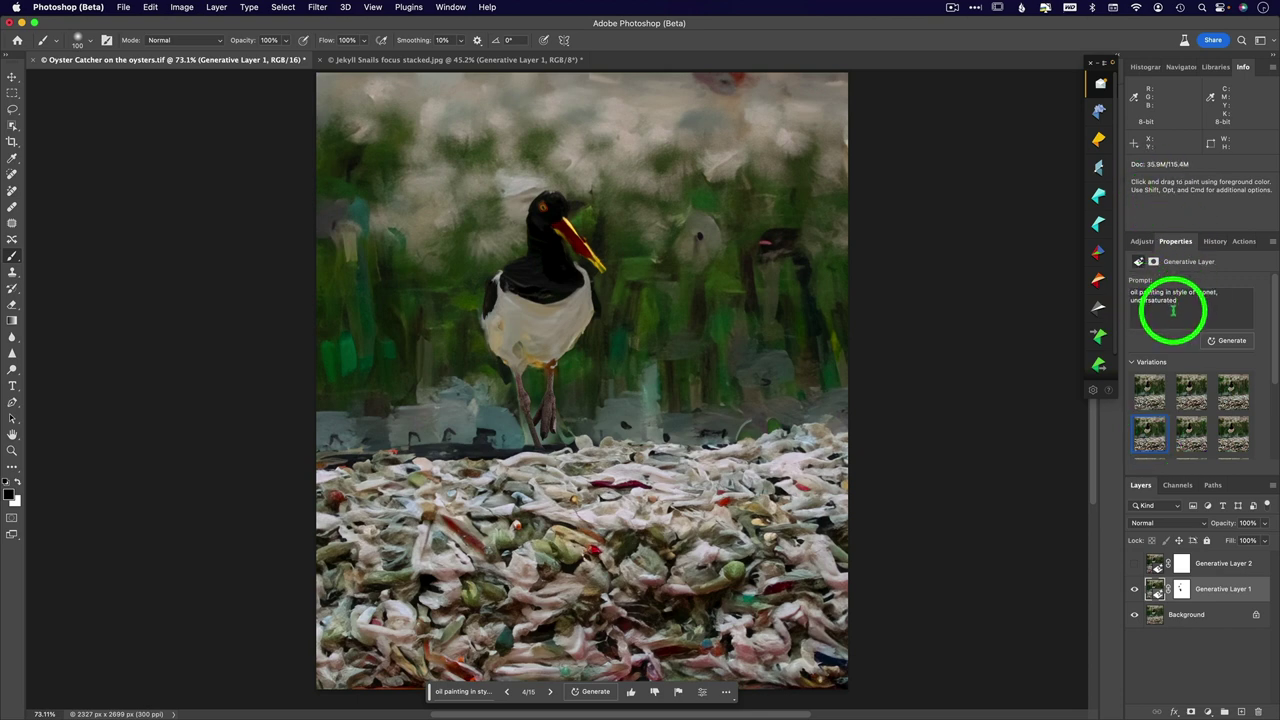
scroll(1180, 400, down, 3)
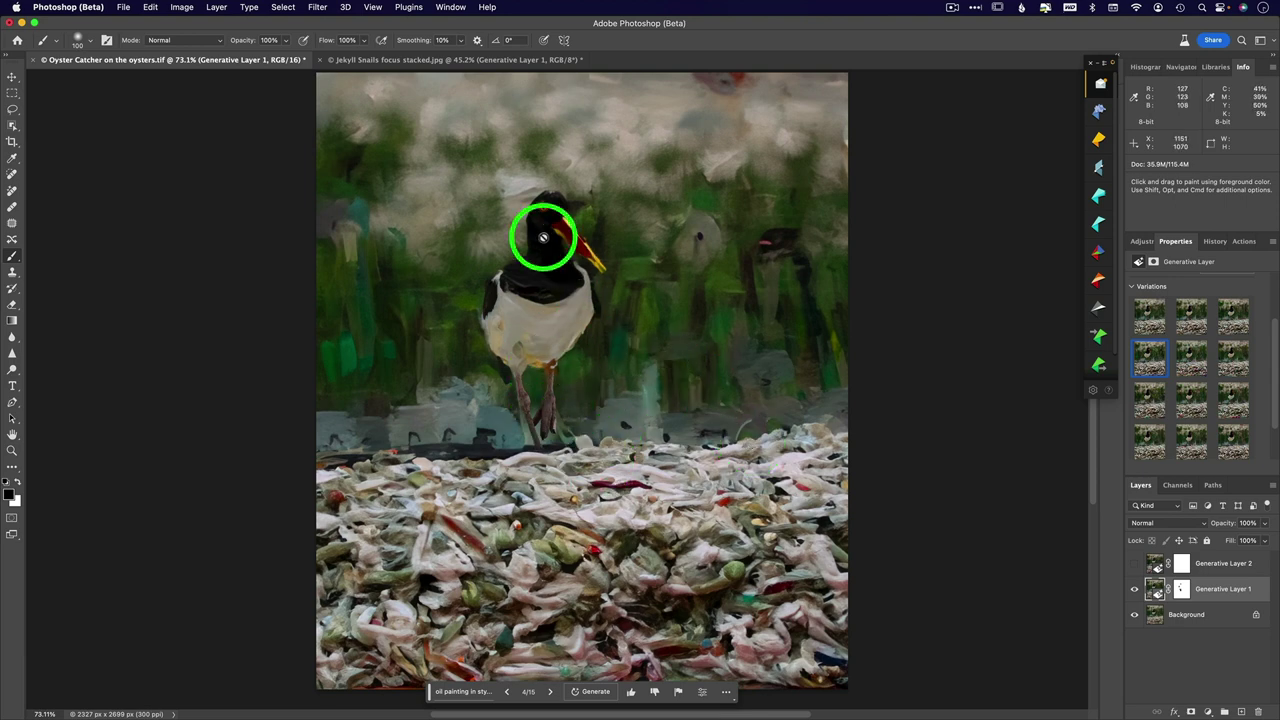
Step: Revert to the original photo in History, then select the subject and invert the selection
click(1218, 243)
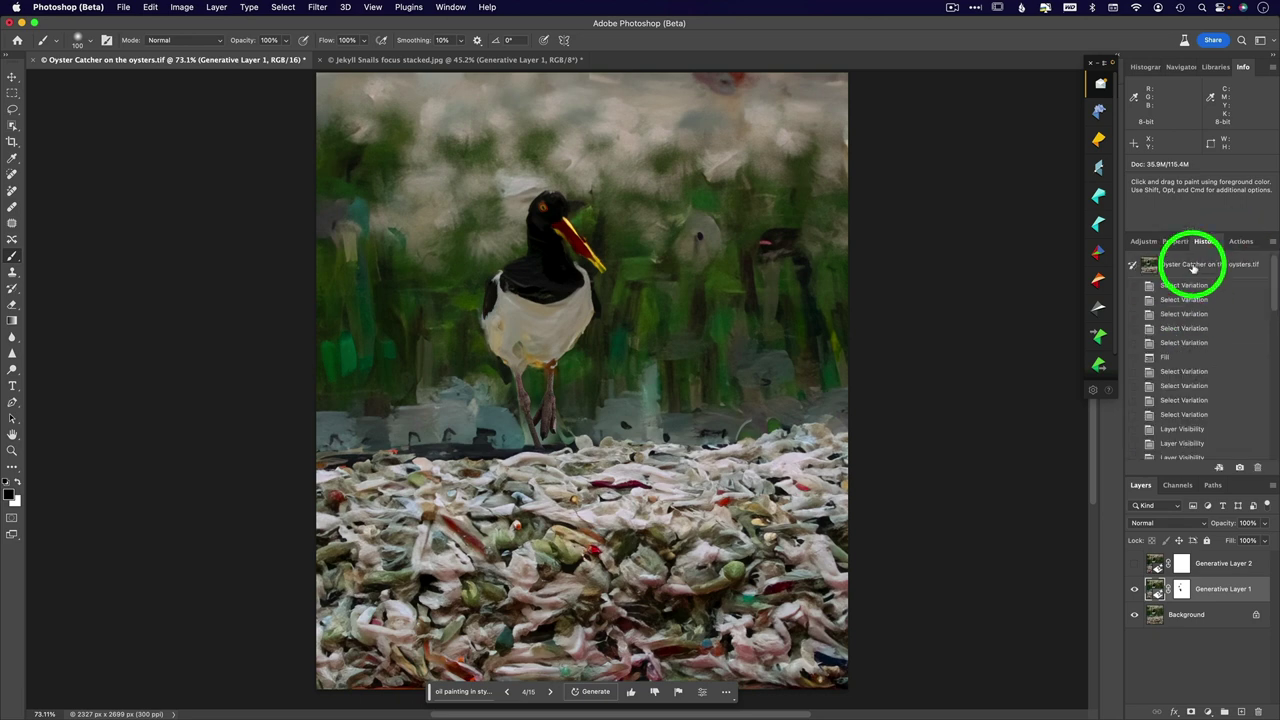
click(1192, 266)
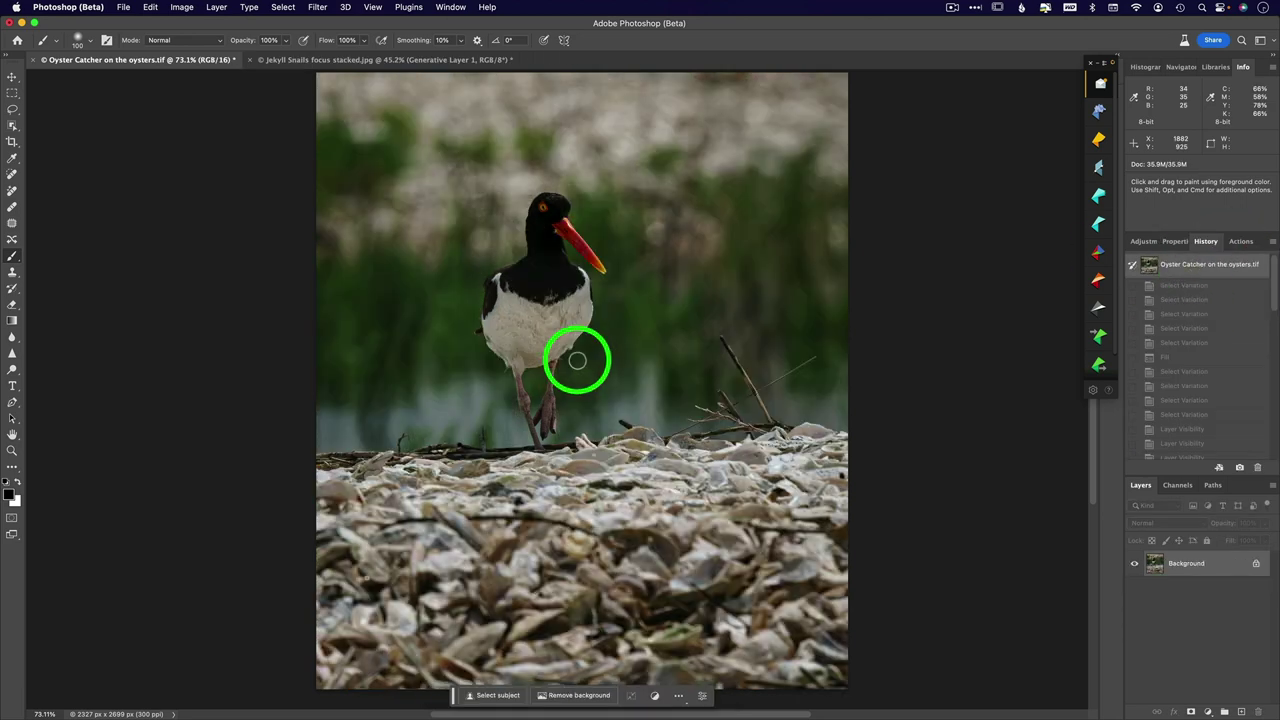
click(283, 7)
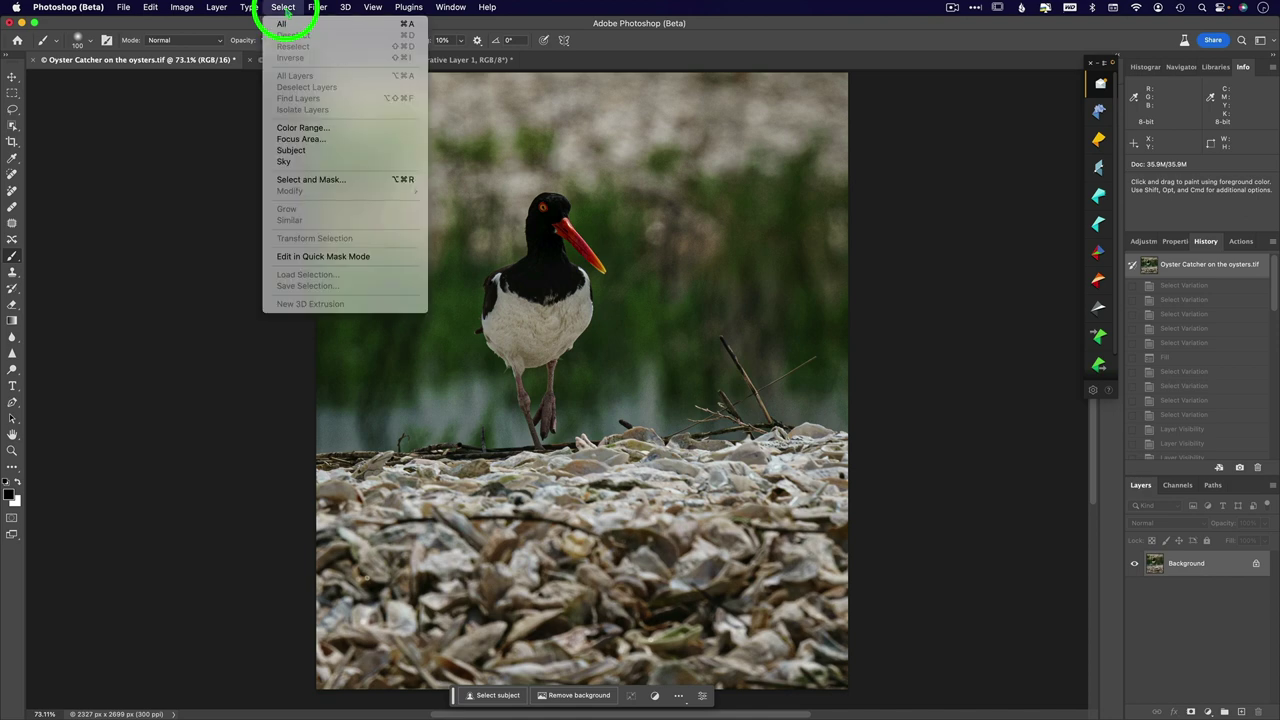
click(308, 152)
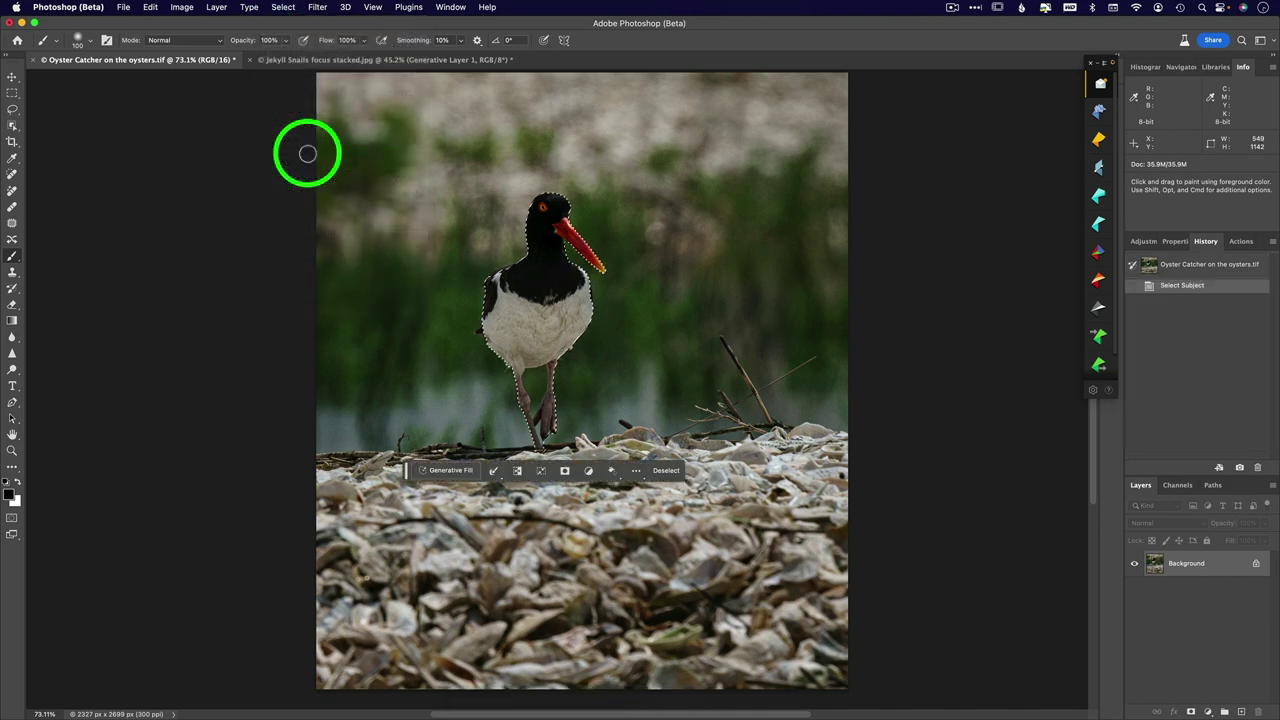
click(278, 8)
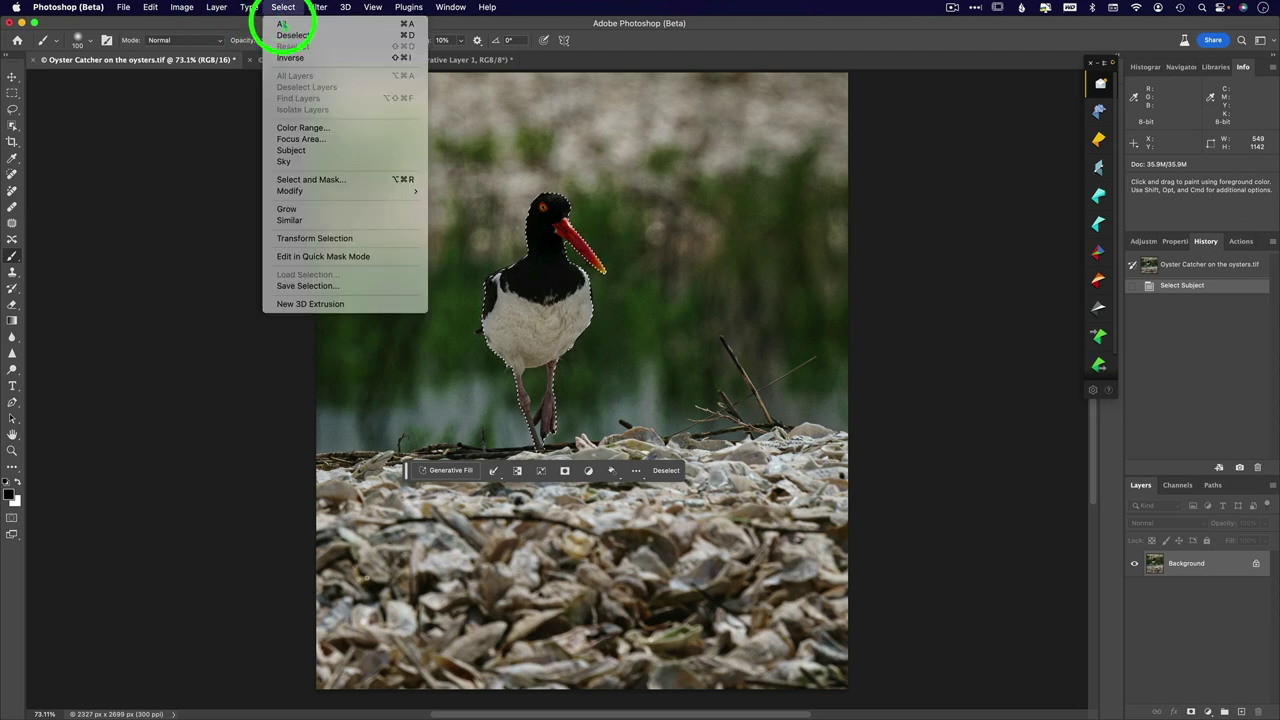
click(293, 57)
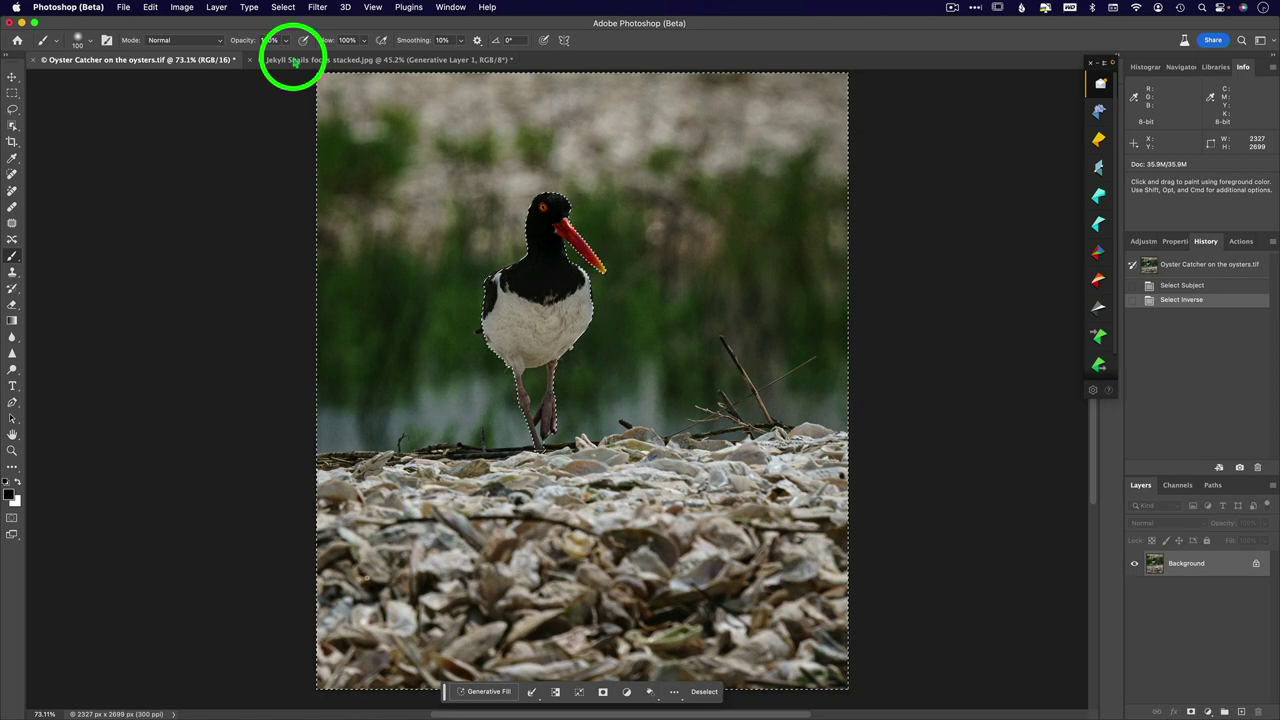
Step: Generate a 'watercolor painting seashore' Generative Fill for the background around the bird
click(488, 692)
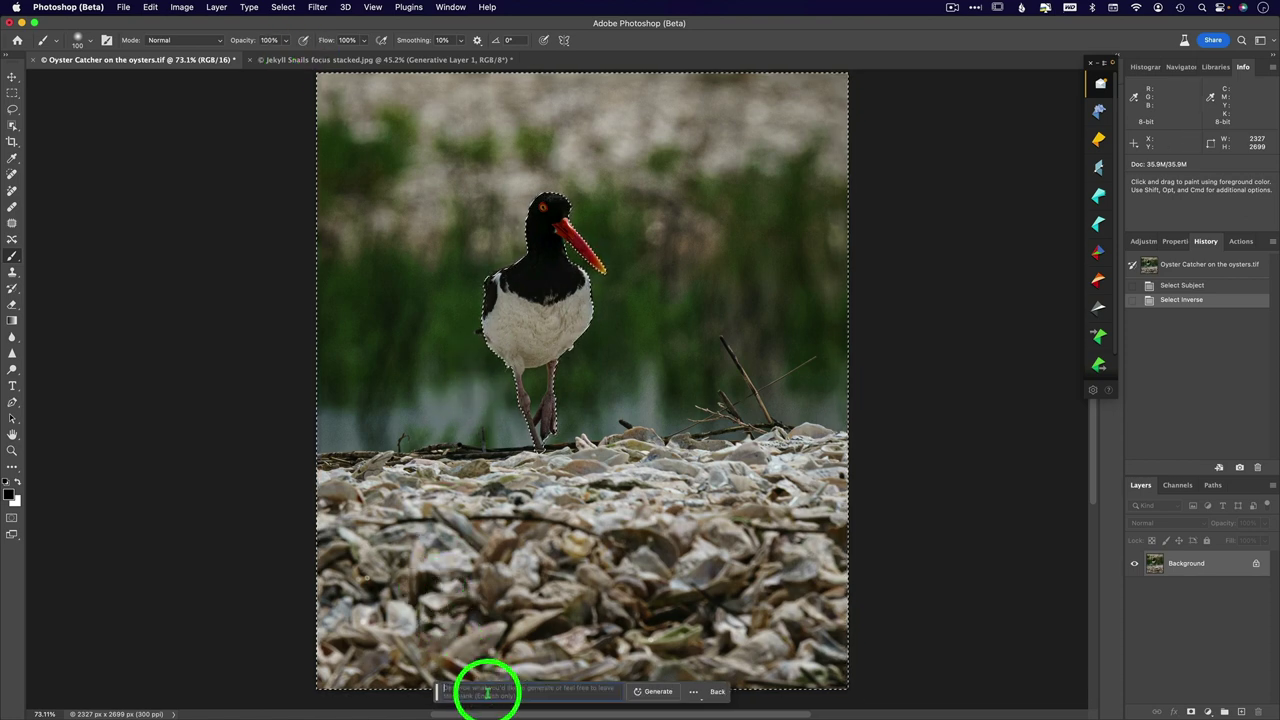
text(wat)
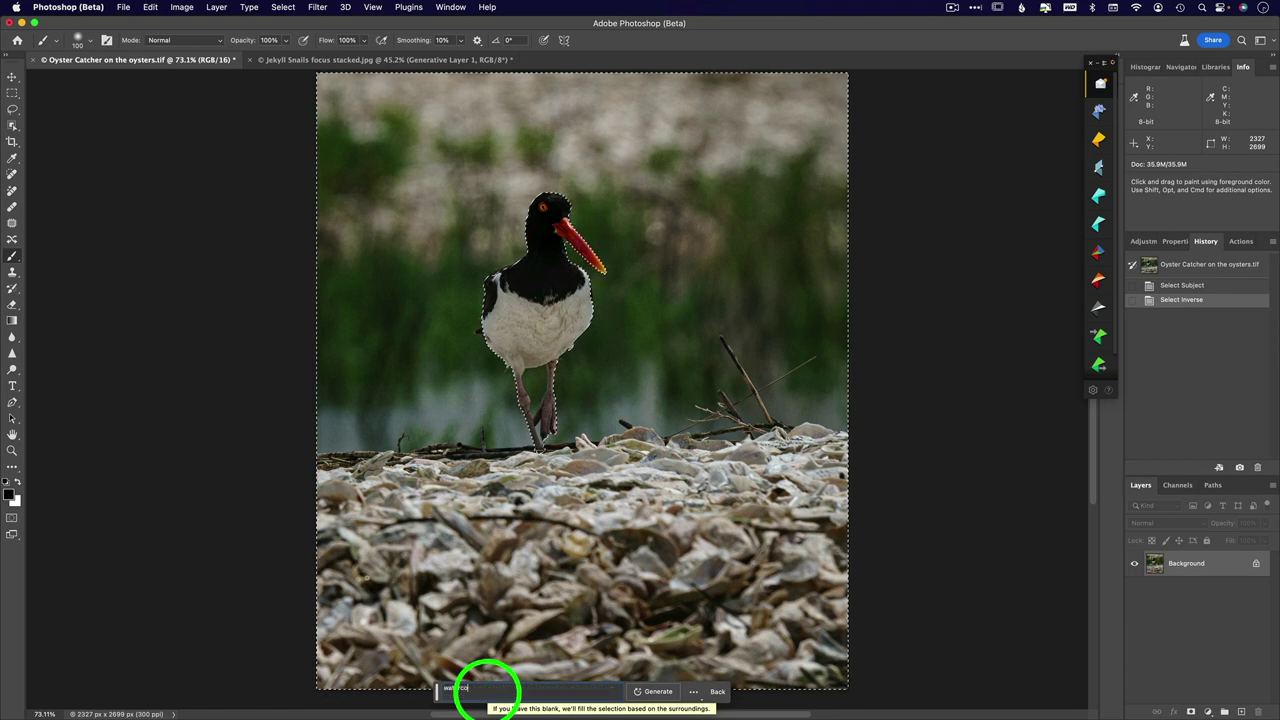
text(ercolor paint)
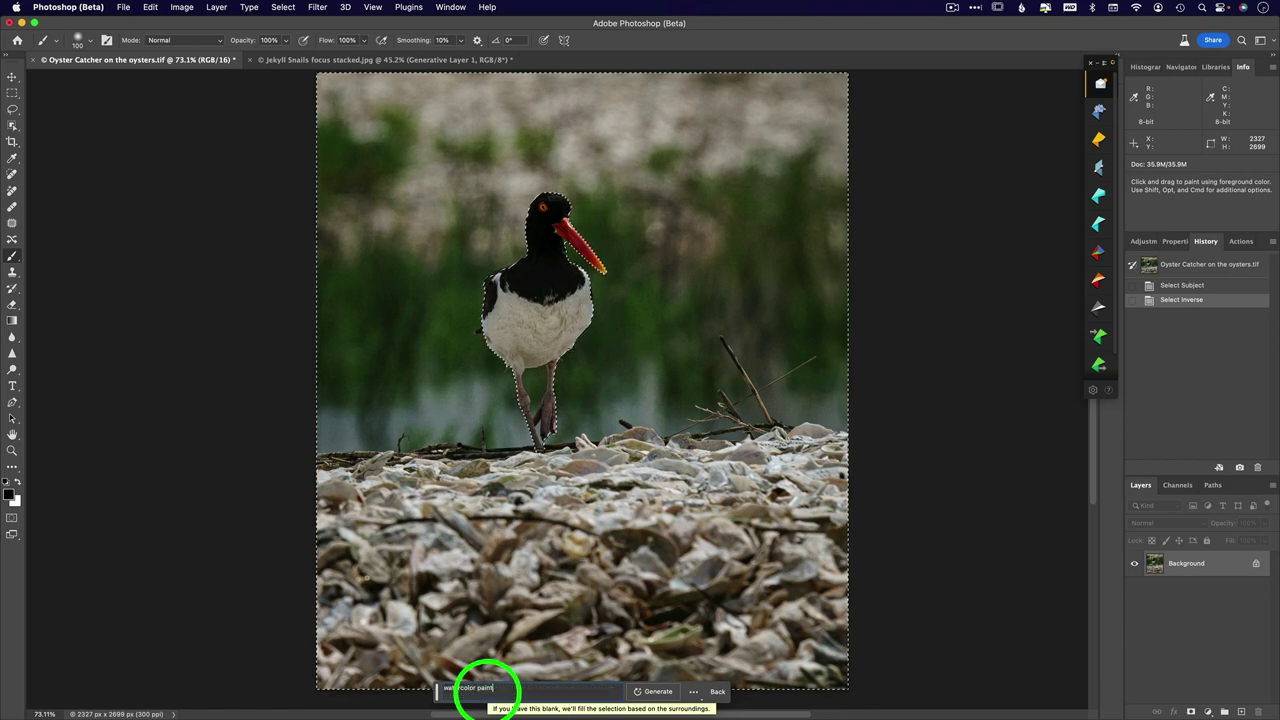
text(ing)
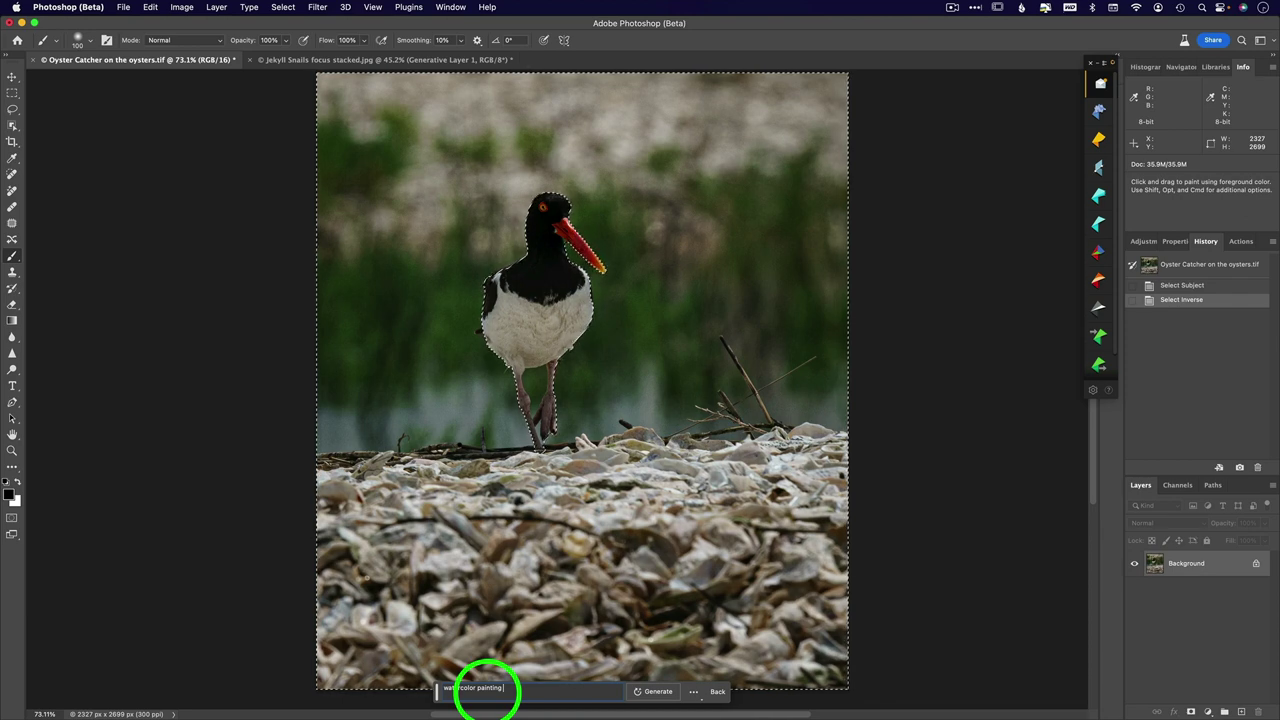
text( seashore)
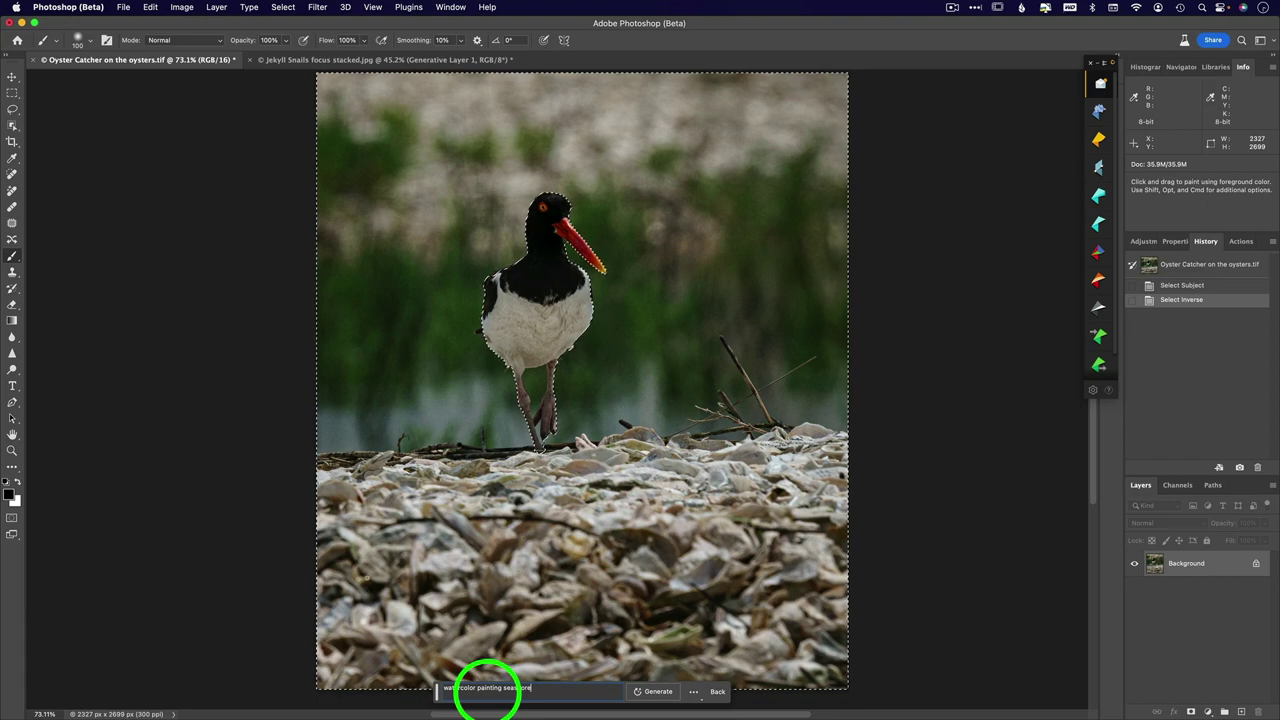
key(Return)
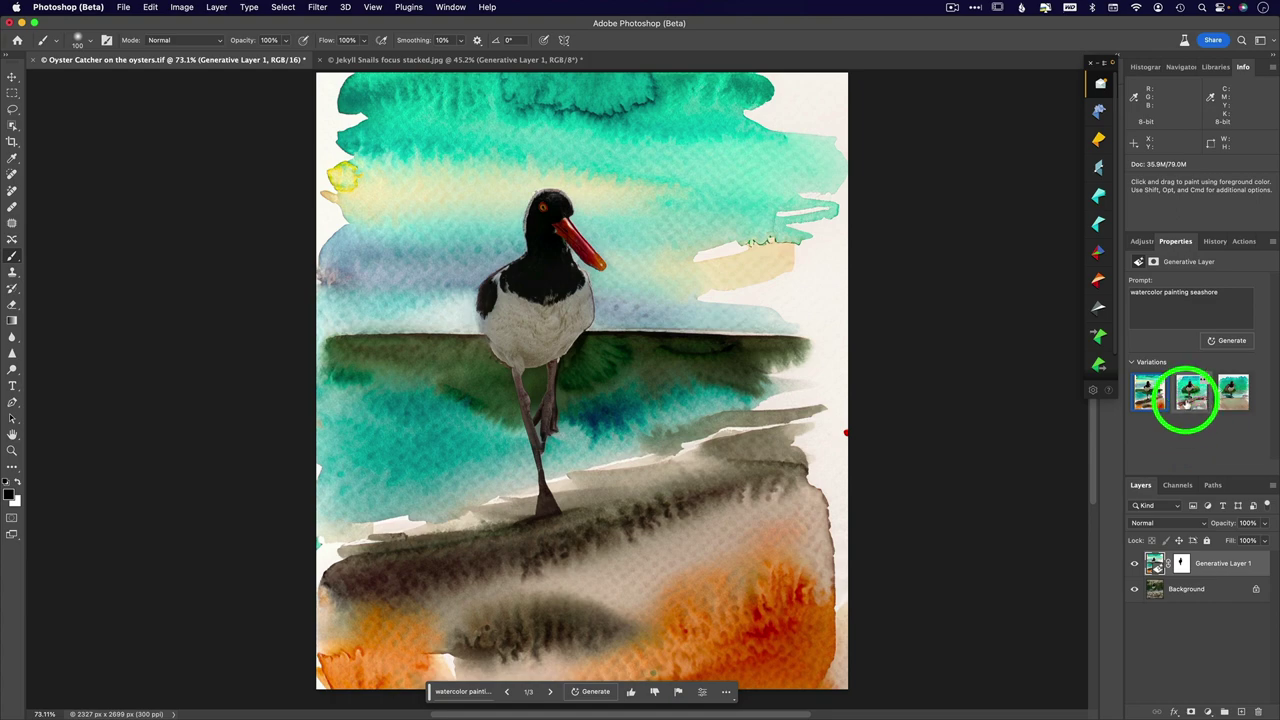
Step: Preview watercolor variations 2 and 3, then return to variation 1 with teal sky and orange shore
click(1190, 393)
click(1232, 394)
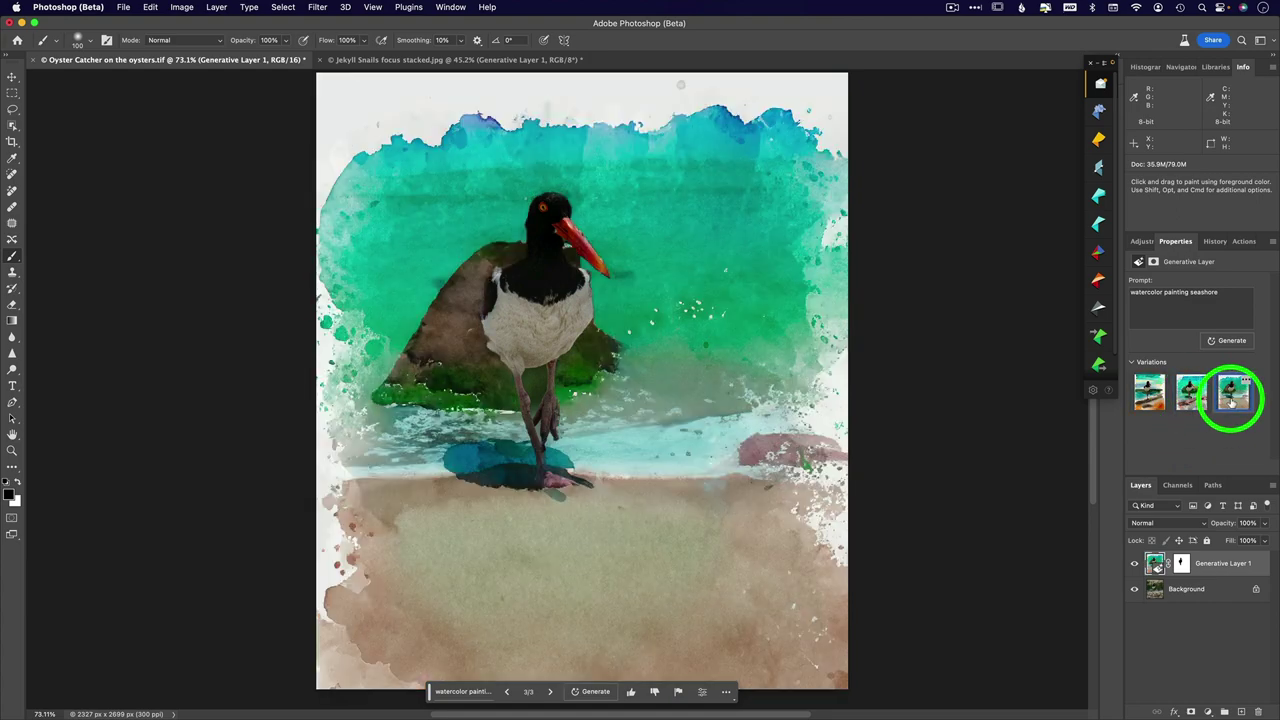
click(1148, 398)
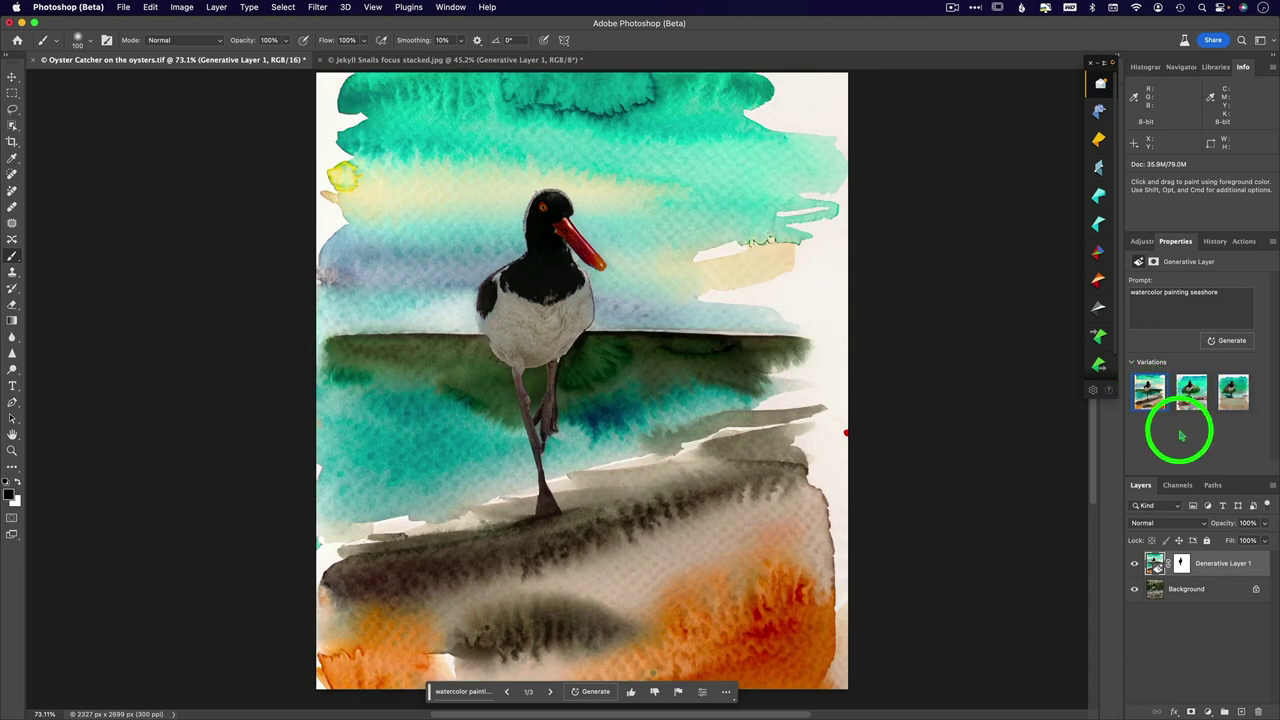